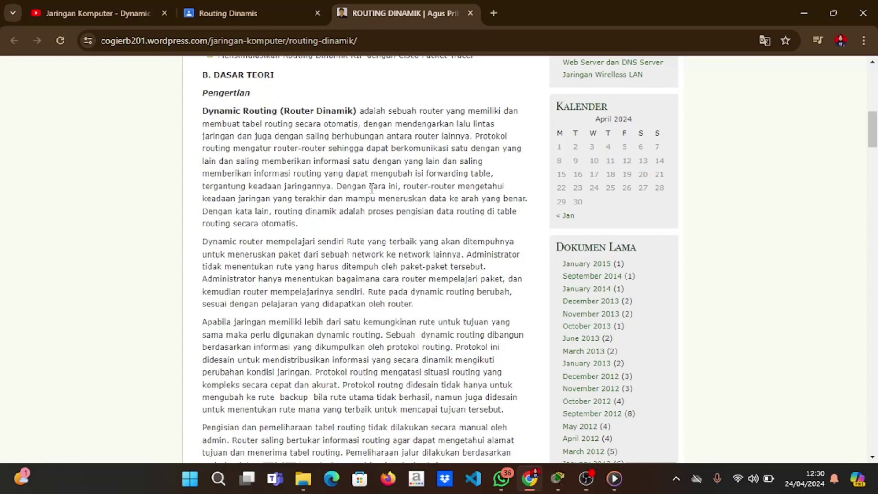
Read the article's dynamic routing theory, from the Dynamic Routing definition through the RIP sections to the network topology in the scenario.
{"action": "left_click_drag", "start_coordinate": [362, 111], "coordinate": [472, 138]}
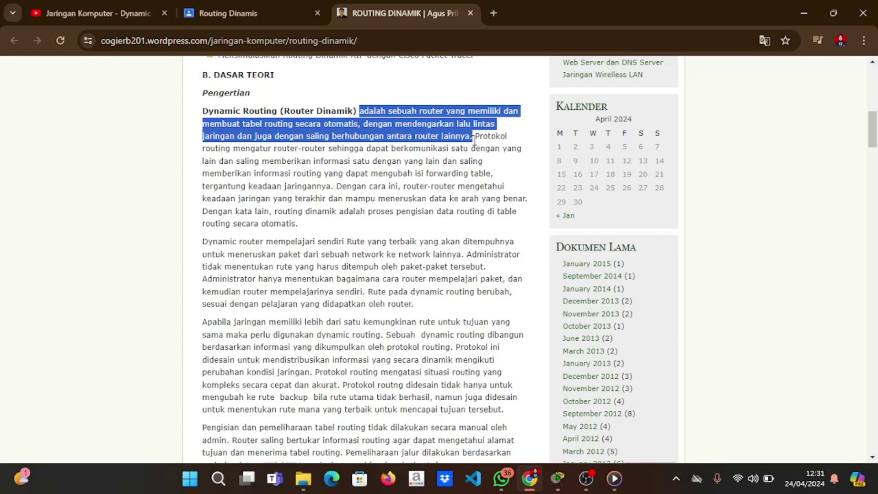
{"action": "left_click", "coordinate": [392, 247]}
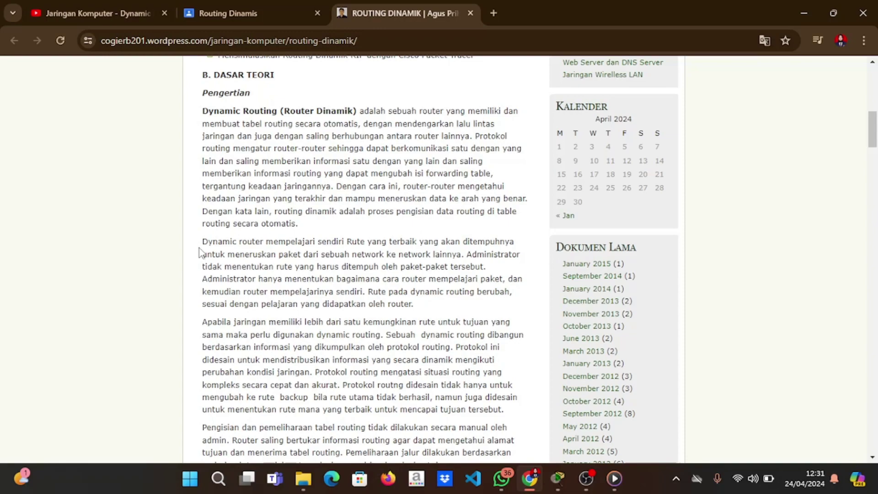
{"action": "scroll", "coordinate": [339, 281], "scroll_direction": "down", "scroll_amount": 1}
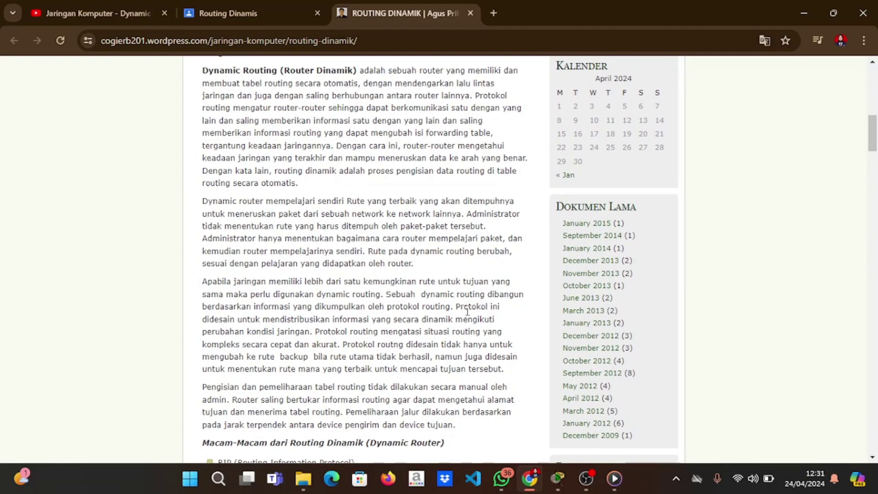
{"action": "scroll", "coordinate": [467, 312], "scroll_direction": "down", "scroll_amount": 15}
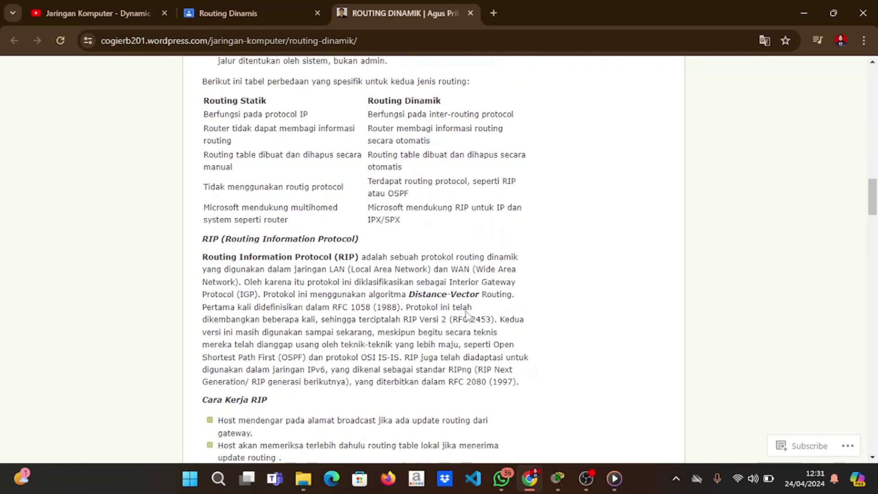
{"action": "scroll", "coordinate": [466, 315], "scroll_direction": "up", "scroll_amount": 1}
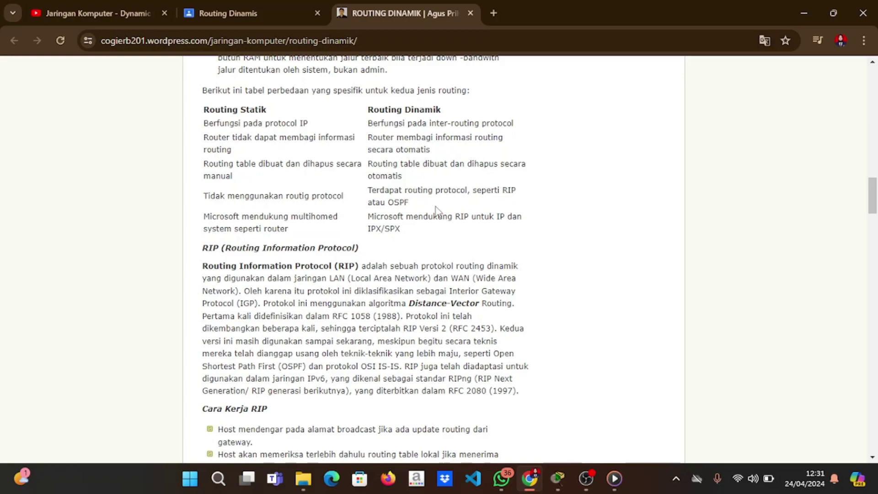
{"action": "scroll", "coordinate": [435, 211], "scroll_direction": "down", "scroll_amount": 2}
{"action": "scroll", "coordinate": [436, 206], "scroll_direction": "down", "scroll_amount": 3}
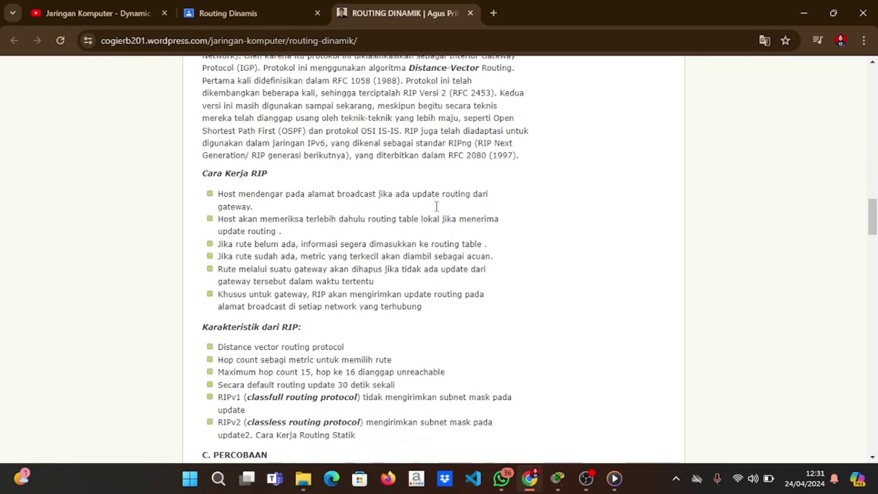
{"action": "scroll", "coordinate": [436, 208], "scroll_direction": "down", "scroll_amount": 6}
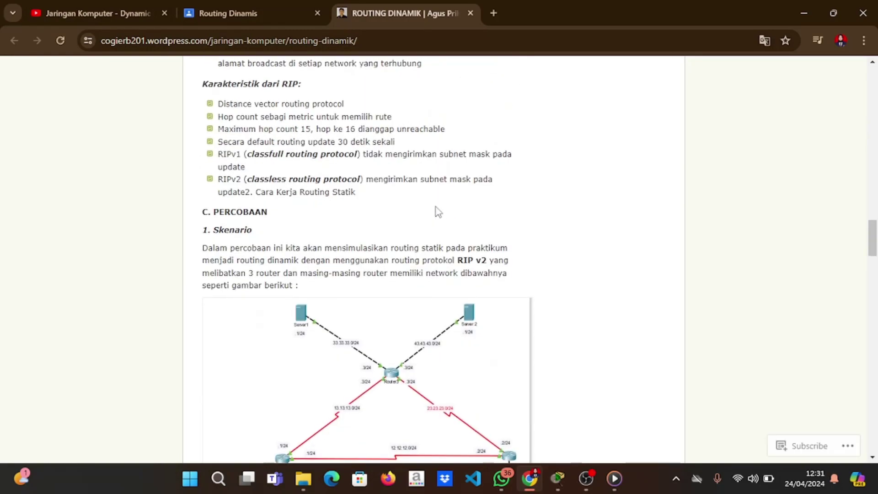
{"action": "scroll", "coordinate": [438, 212], "scroll_direction": "down", "scroll_amount": 4}
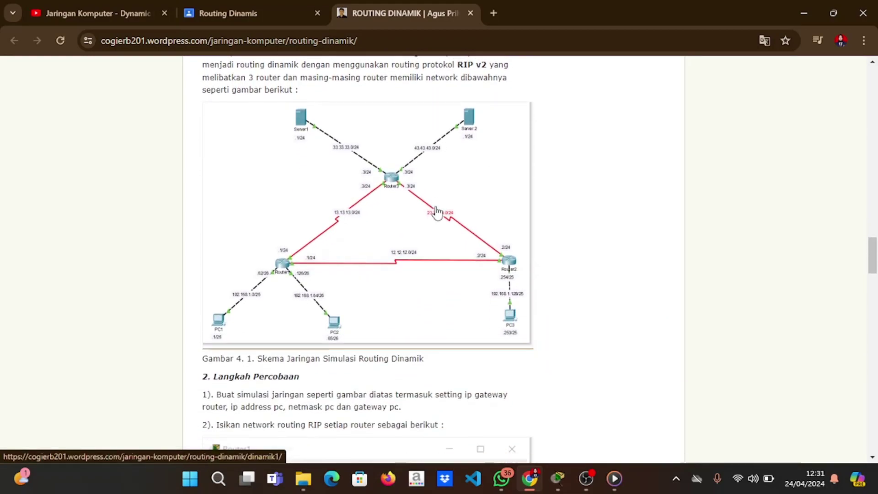
{"action": "scroll", "coordinate": [438, 212], "scroll_direction": "up", "scroll_amount": 1}
{"action": "scroll", "coordinate": [437, 213], "scroll_direction": "down", "scroll_amount": 1}
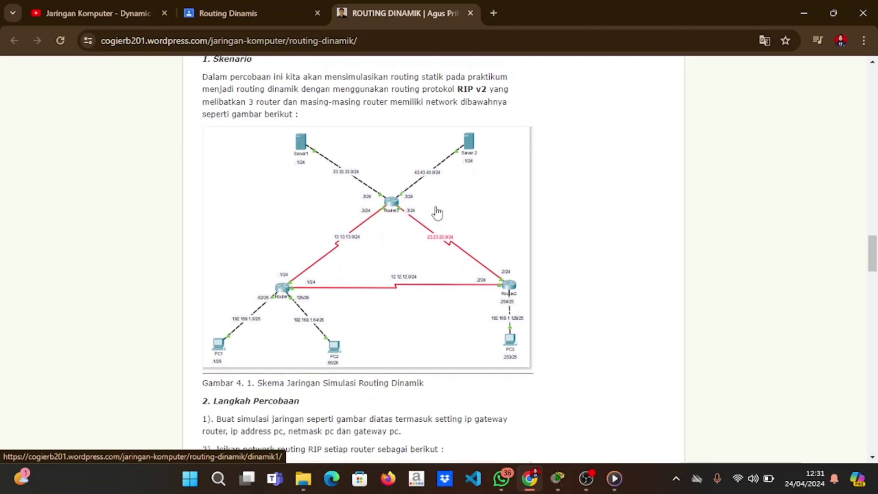
Examine the article's experiment steps and the enlarged example of Router 1's RIP network settings.
{"action": "scroll", "coordinate": [438, 213], "scroll_direction": "down", "scroll_amount": 4}
{"action": "scroll", "coordinate": [437, 212], "scroll_direction": "down", "scroll_amount": 3}
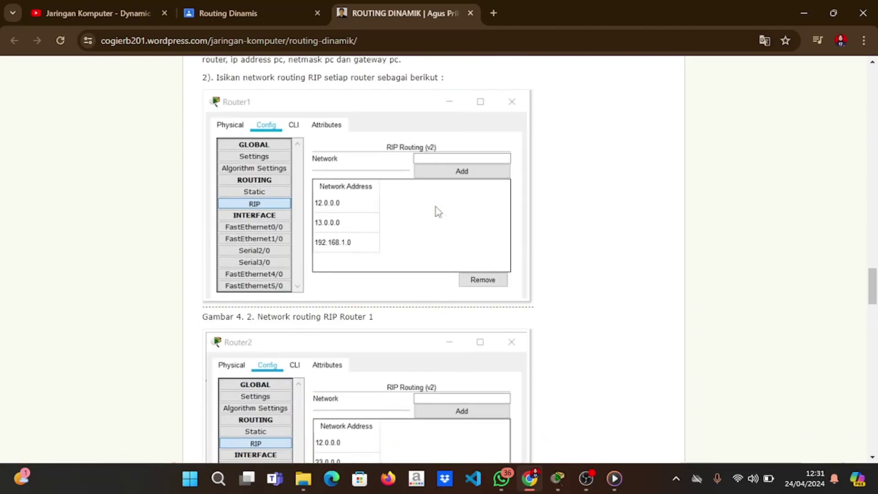
{"action": "key", "text": "ctrl+plus"}
{"action": "key", "text": "ctrl+plus"}
{"action": "key", "text": "ctrl+minus"}
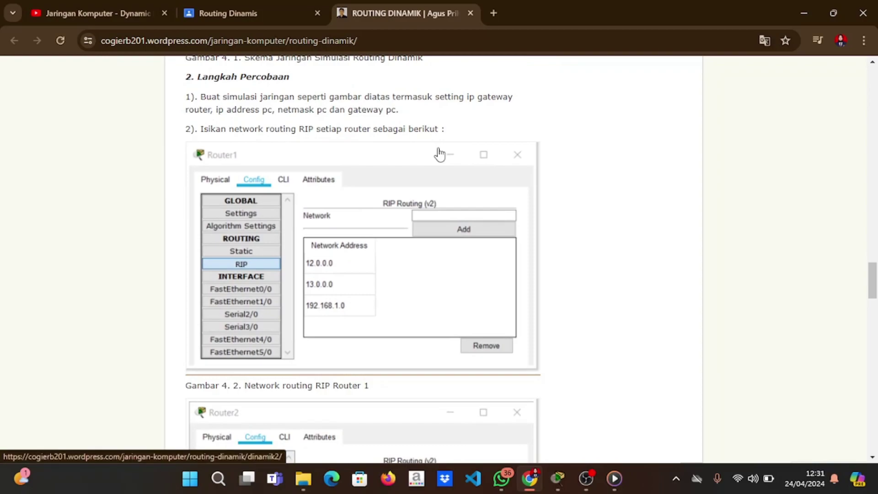
{"action": "scroll", "coordinate": [545, 114], "scroll_direction": "up", "scroll_amount": 2}
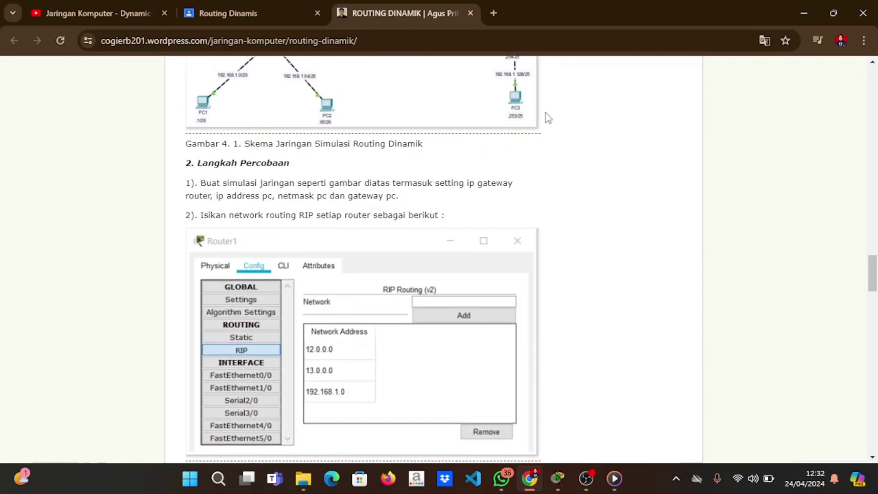
{"action": "scroll", "coordinate": [545, 113], "scroll_direction": "down", "scroll_amount": 1}
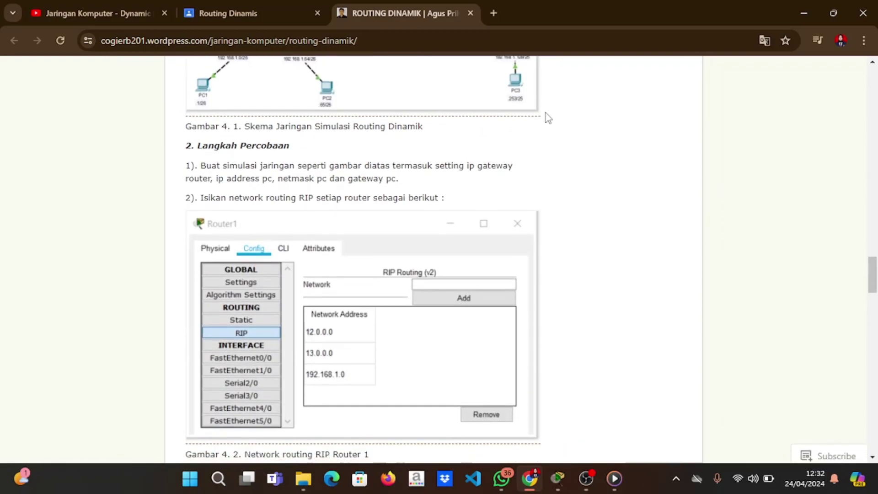
{"action": "scroll", "coordinate": [545, 113], "scroll_direction": "down", "scroll_amount": 1}
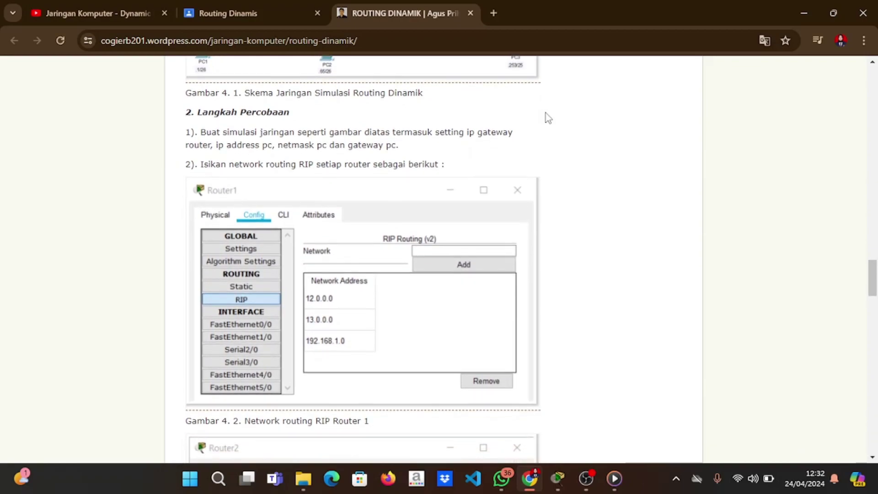
Switch to Cisco Packet Tracer and check PC1's IP configuration, including its gateway and DNS server.
{"action": "left_click", "coordinate": [557, 479]}
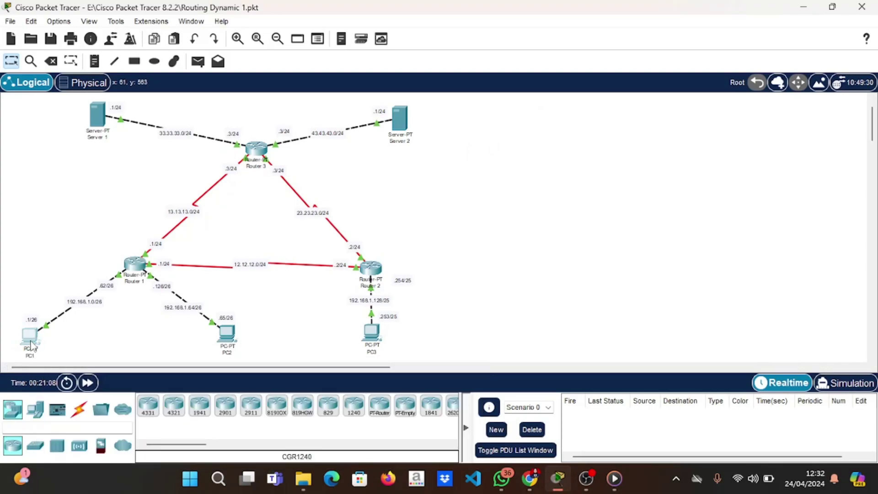
{"action": "left_click", "coordinate": [31, 344]}
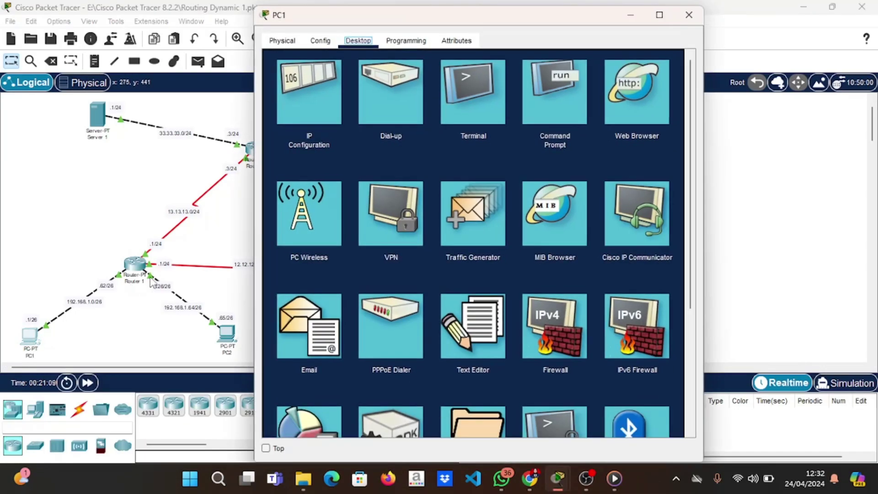
{"action": "left_click", "coordinate": [333, 103]}
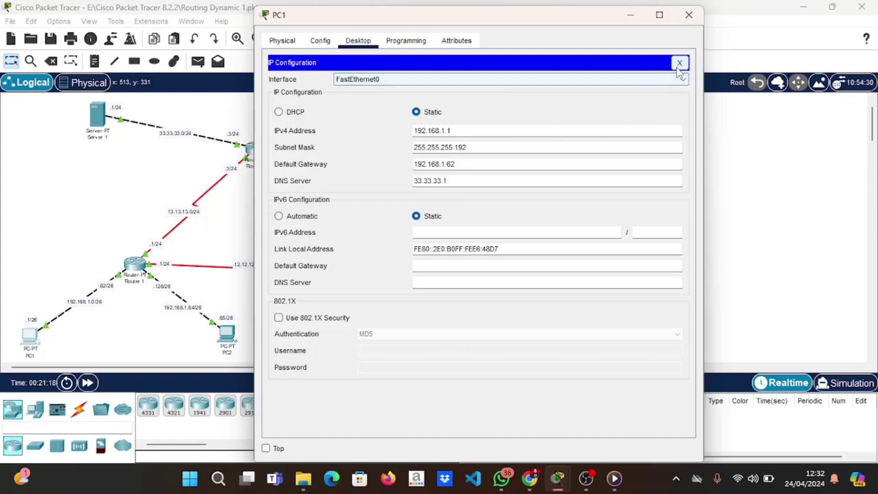
{"action": "left_click", "coordinate": [688, 15]}
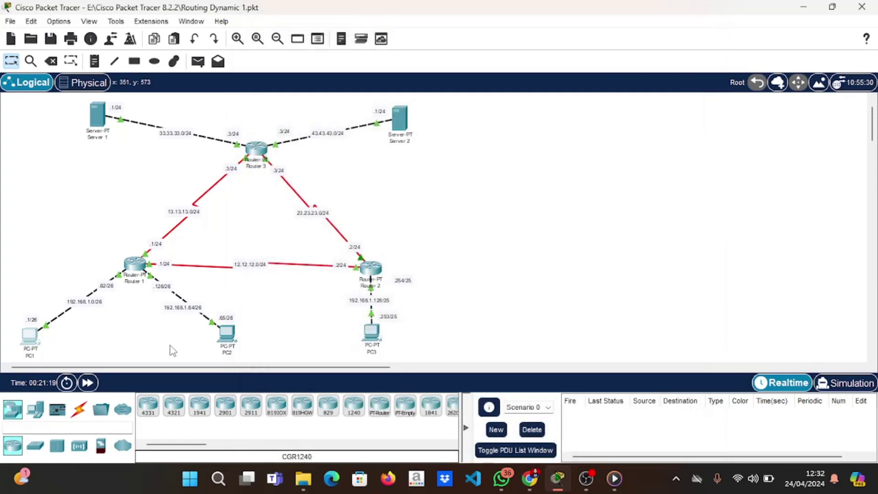
Check PC2's IP address, subnet mask, default gateway and DNS server, and close its window.
{"action": "left_click", "coordinate": [231, 336]}
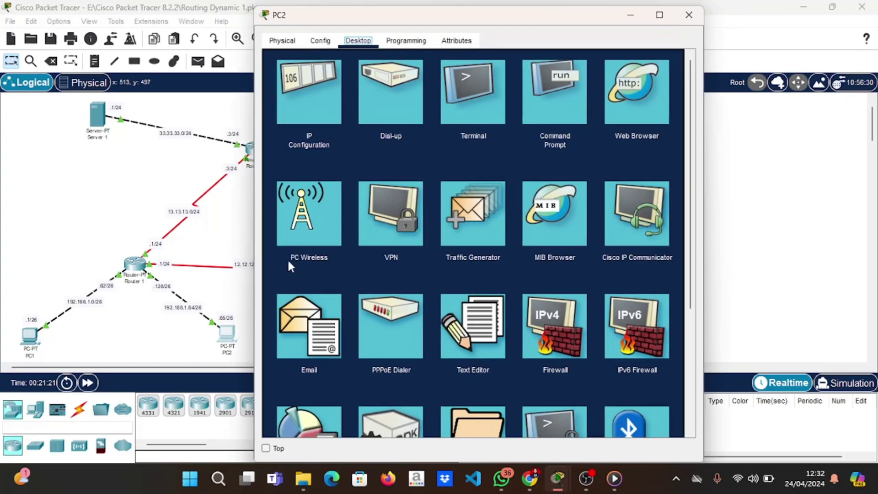
{"action": "left_click", "coordinate": [295, 99]}
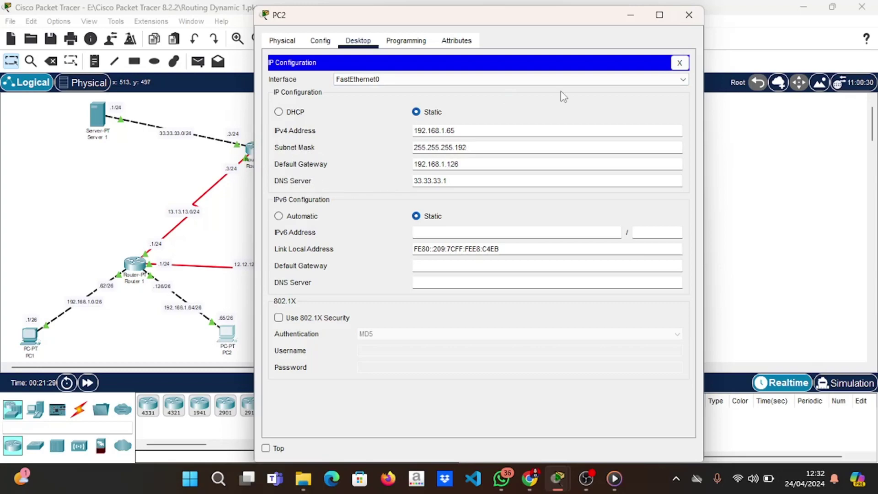
{"action": "left_click", "coordinate": [689, 15]}
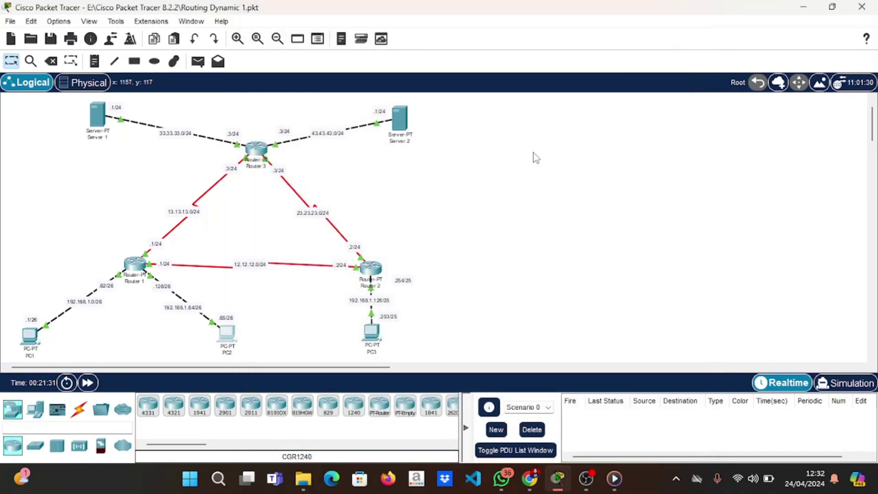
Review the IP configuration of PC3 and close its window.
{"action": "left_click", "coordinate": [374, 338]}
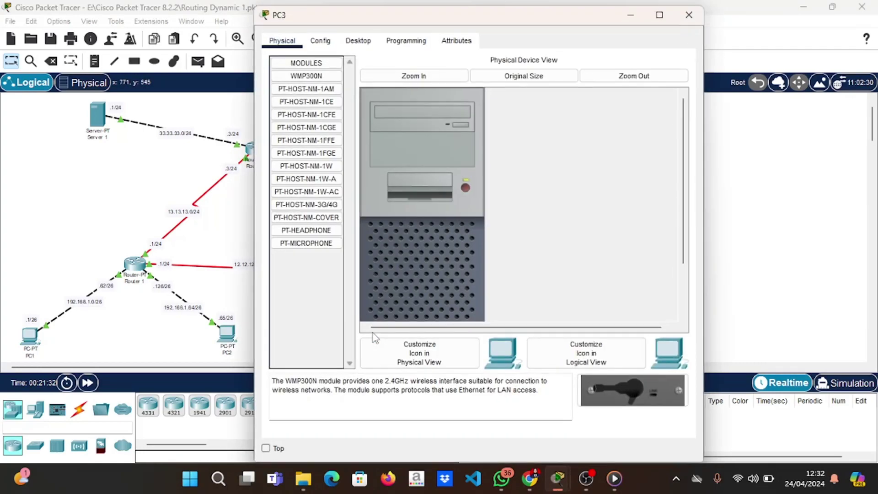
{"action": "left_click", "coordinate": [354, 42]}
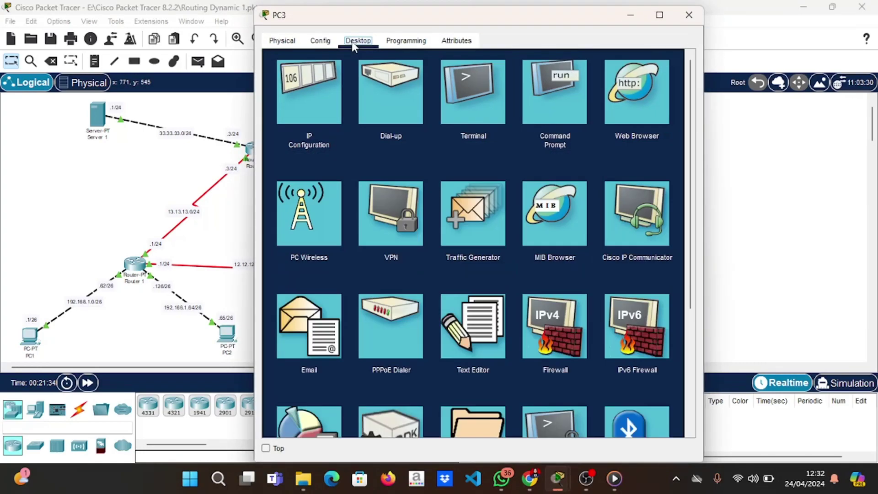
{"action": "left_click", "coordinate": [303, 96]}
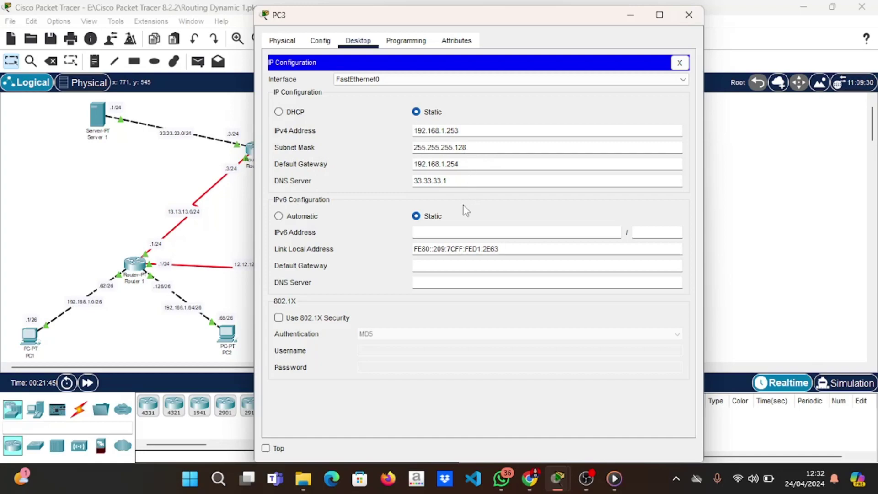
{"action": "left_click", "coordinate": [699, 18]}
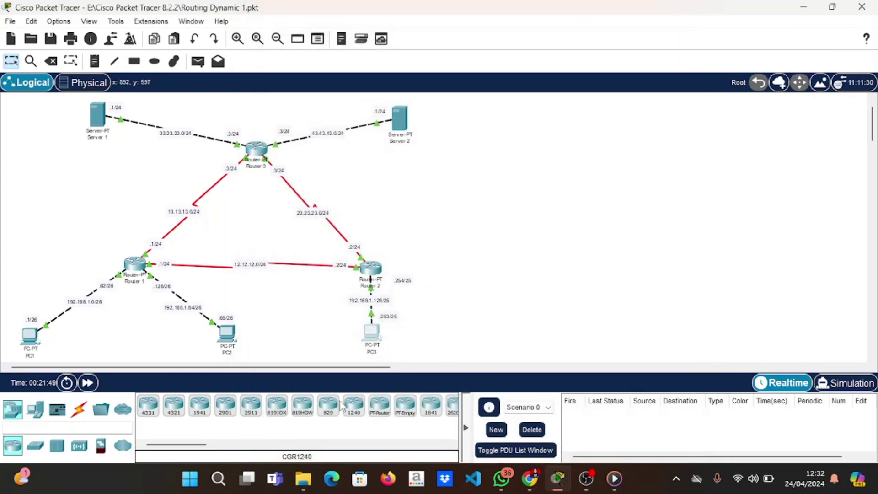
Inspect Router 1's FastEthernet0/0, FastEthernet1/0, Serial2/0 and Serial3/0 interface settings, and close its window.
{"action": "left_click", "coordinate": [140, 274]}
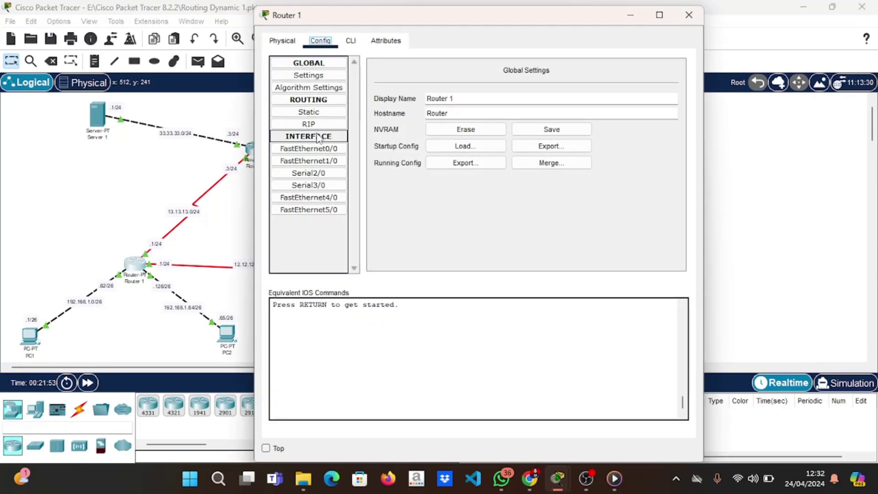
{"action": "left_click", "coordinate": [322, 153]}
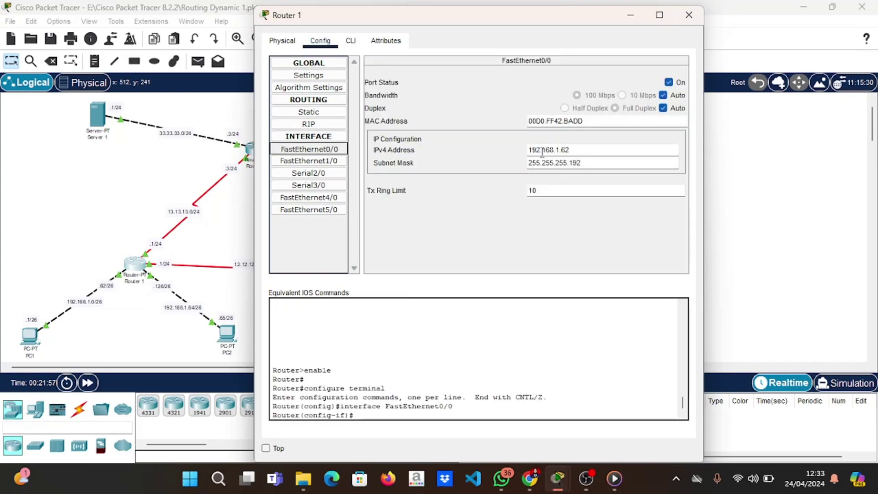
{"action": "left_click", "coordinate": [303, 162]}
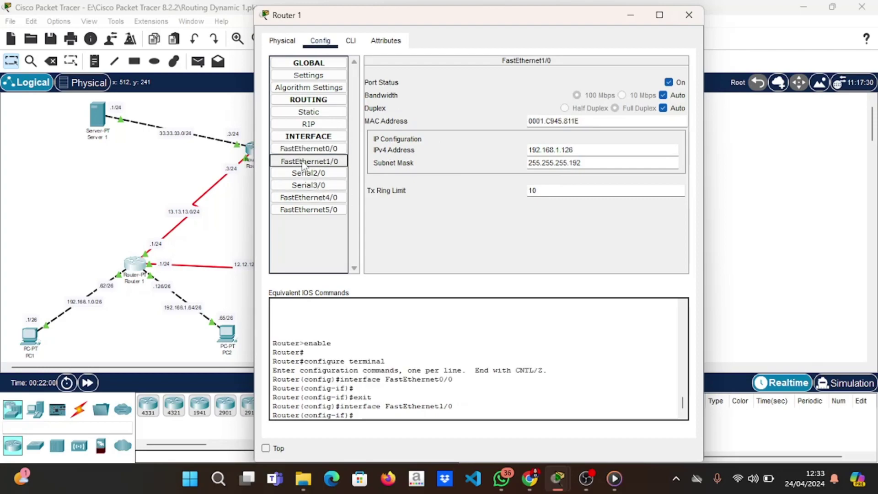
{"action": "left_click", "coordinate": [305, 174]}
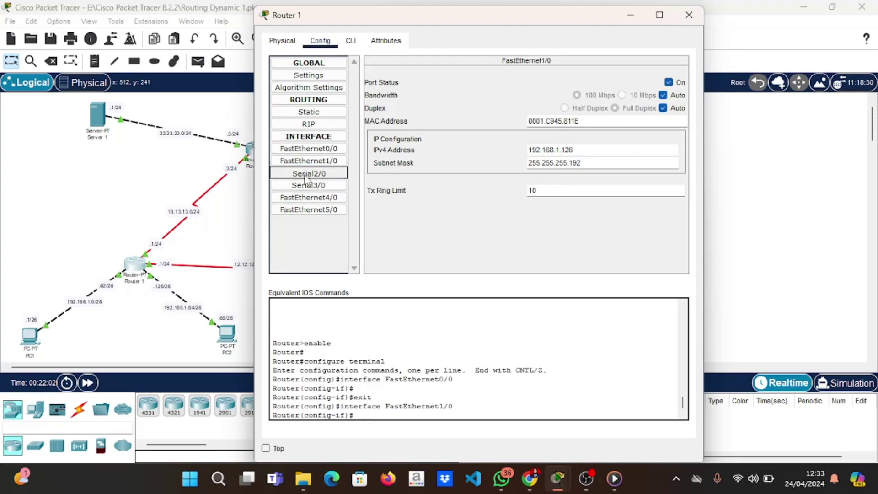
{"action": "left_click", "coordinate": [306, 185]}
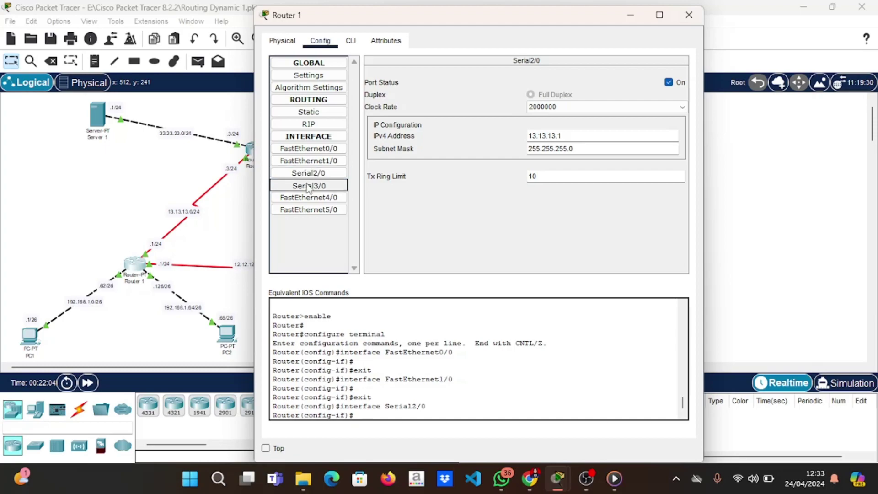
{"action": "left_click", "coordinate": [689, 15]}
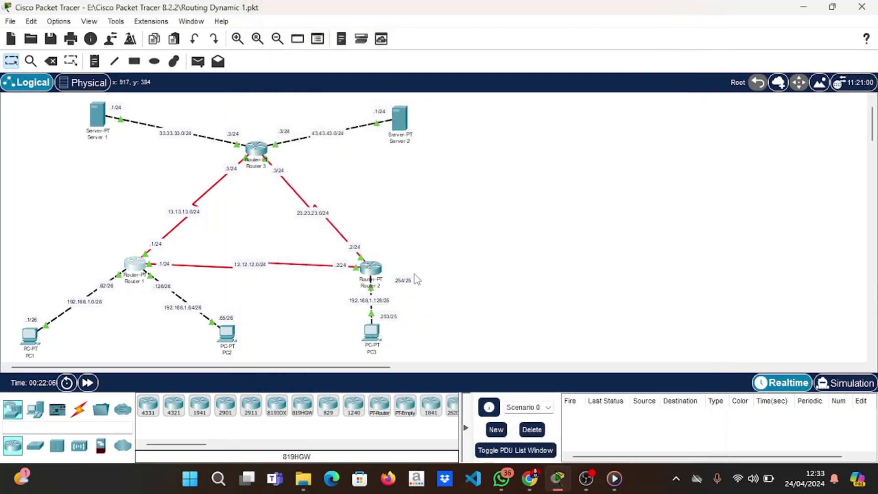
Inspect Router 2's FastEthernet0/0, FastEthernet1/0, Serial2/0 and Serial3/0 interface settings, and close its window.
{"action": "left_click", "coordinate": [367, 277]}
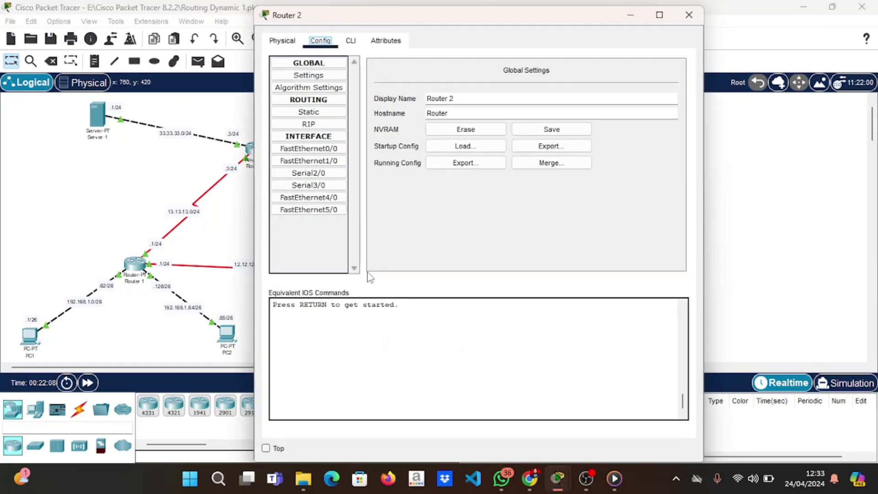
{"action": "left_click", "coordinate": [314, 151]}
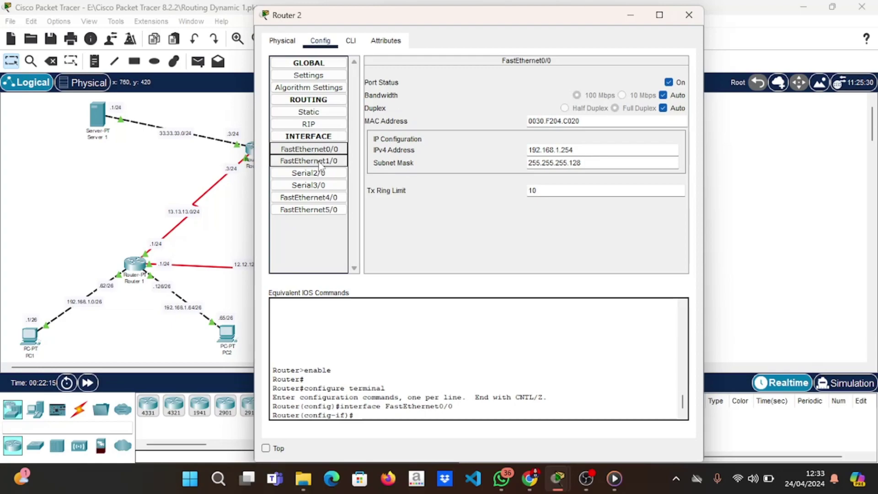
{"action": "left_click", "coordinate": [331, 162]}
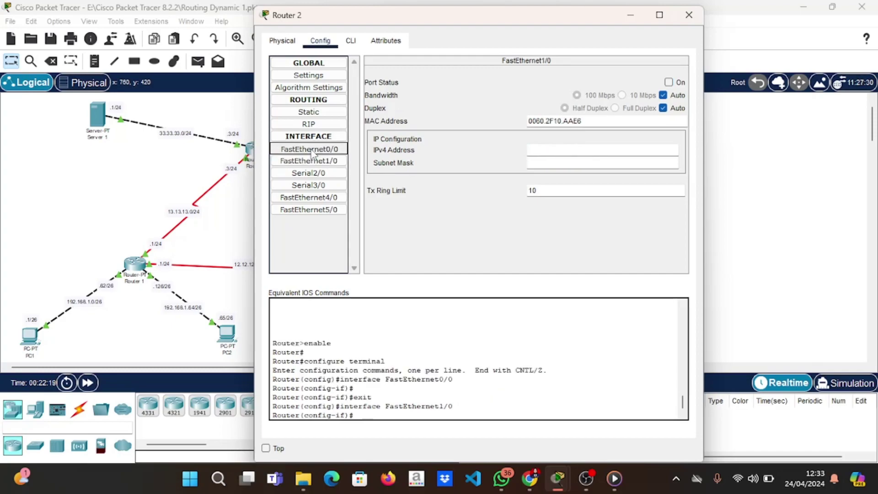
{"action": "left_click", "coordinate": [309, 149]}
{"action": "left_click", "coordinate": [311, 172]}
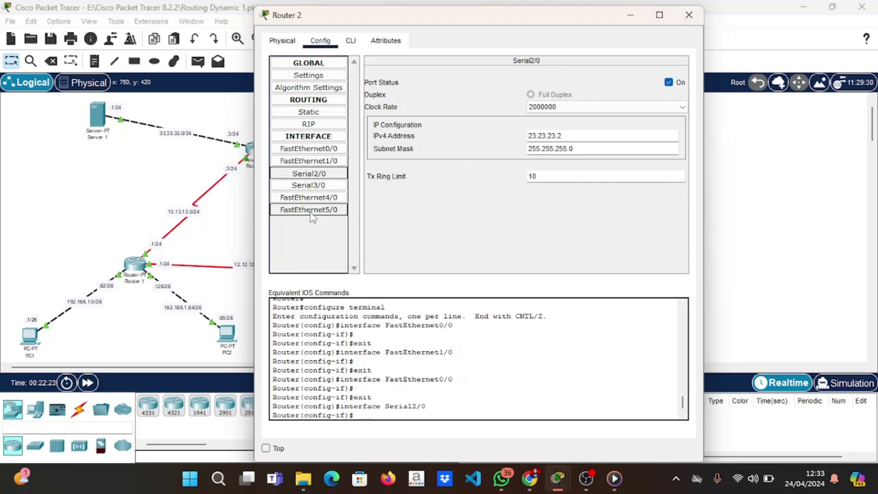
{"action": "left_click", "coordinate": [316, 185]}
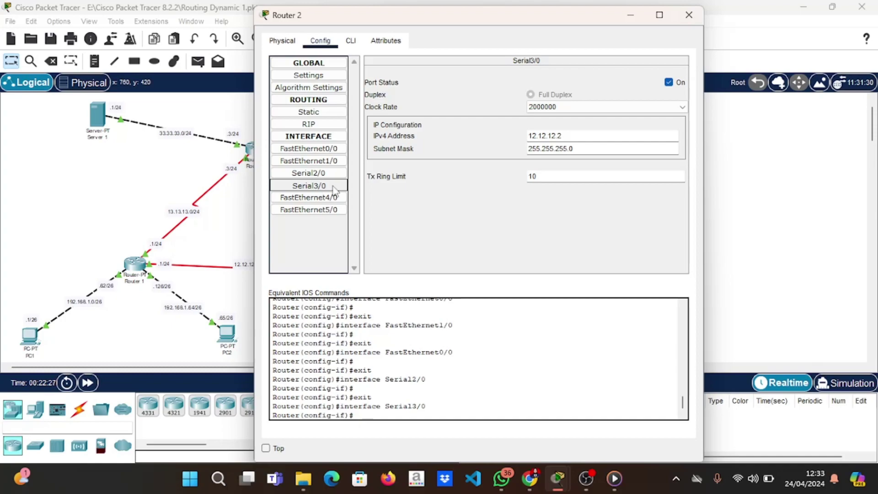
{"action": "left_click", "coordinate": [690, 17]}
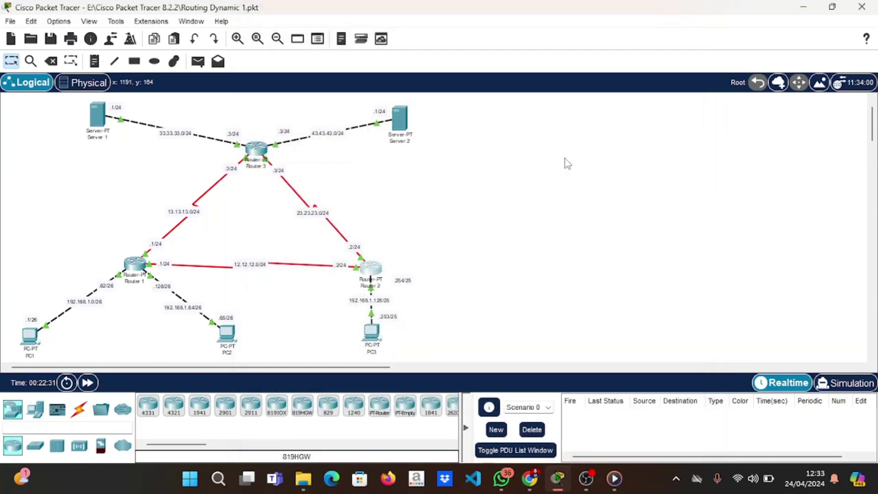
Inspect Router 3's FastEthernet0/0, FastEthernet1/0, Serial2/0 and Serial3/0 interface settings, and close its window.
{"action": "left_click", "coordinate": [258, 161]}
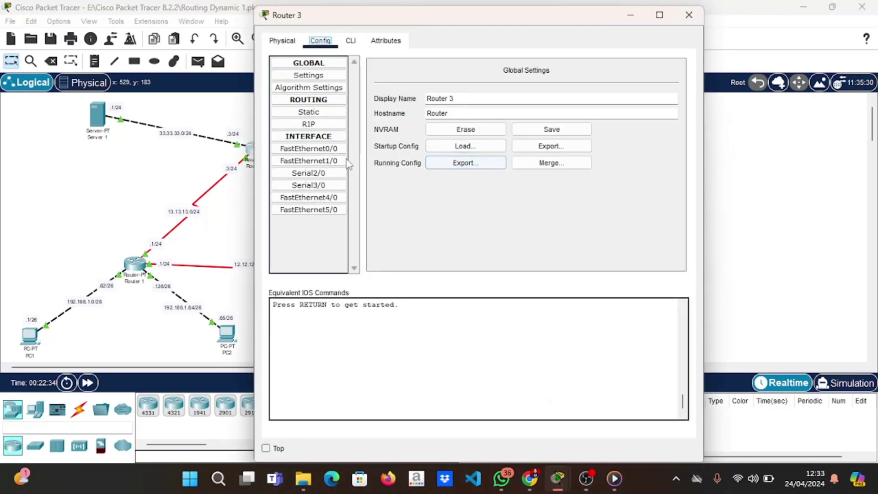
{"action": "left_click", "coordinate": [325, 153]}
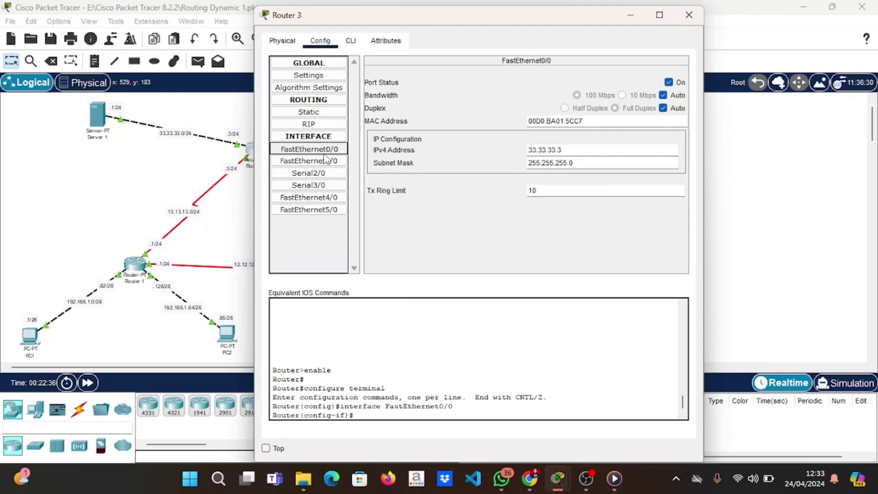
{"action": "left_click", "coordinate": [321, 163]}
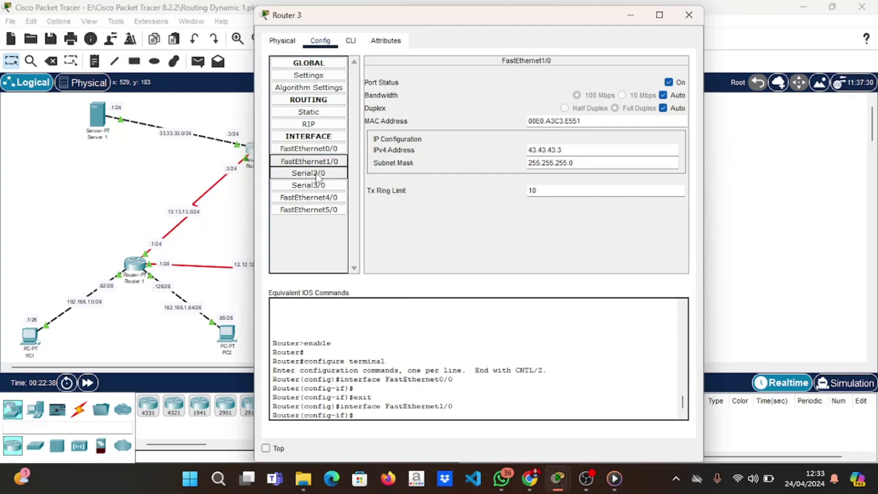
{"action": "left_click", "coordinate": [314, 176]}
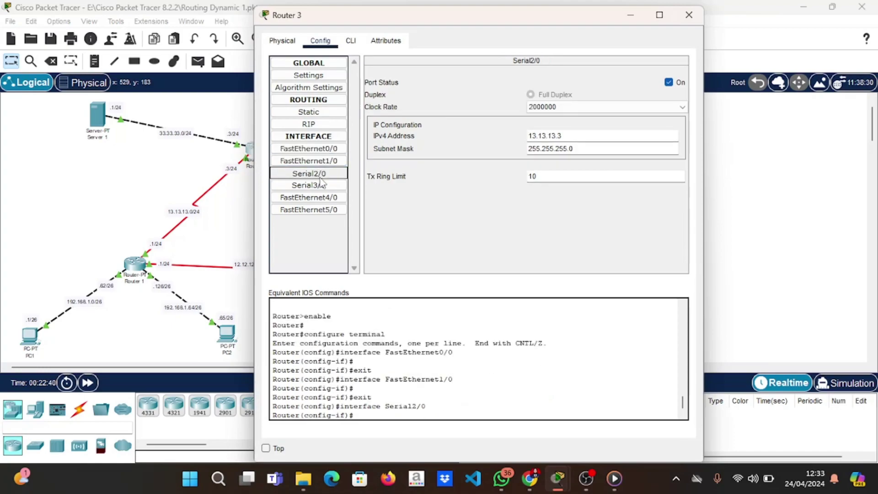
{"action": "left_click", "coordinate": [322, 186]}
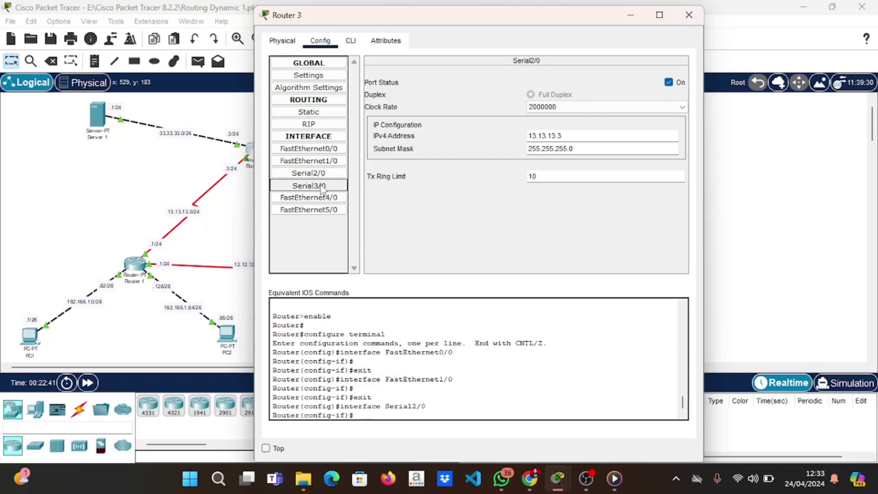
{"action": "left_click", "coordinate": [699, 22]}
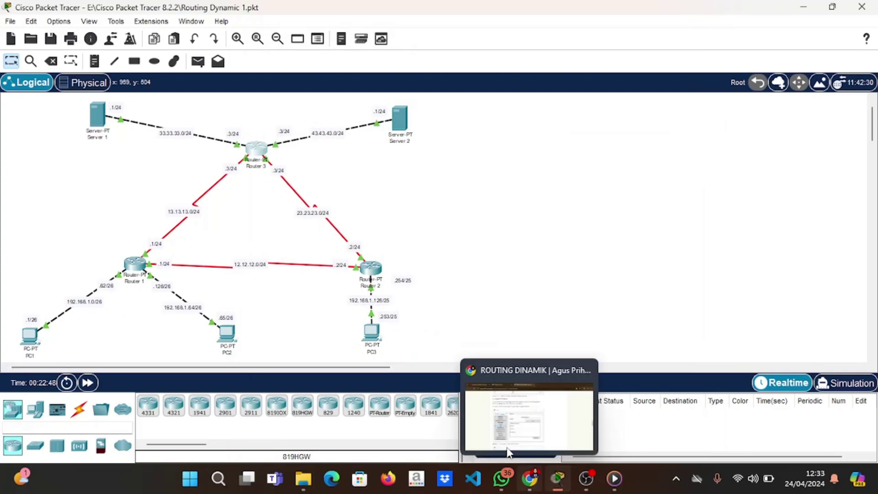
Switch to the routing article in Chrome and read the experiment steps and the figure of Router 1's RIP networks.
{"action": "left_click", "coordinate": [537, 480]}
{"action": "scroll", "coordinate": [457, 345], "scroll_direction": "up", "scroll_amount": 4}
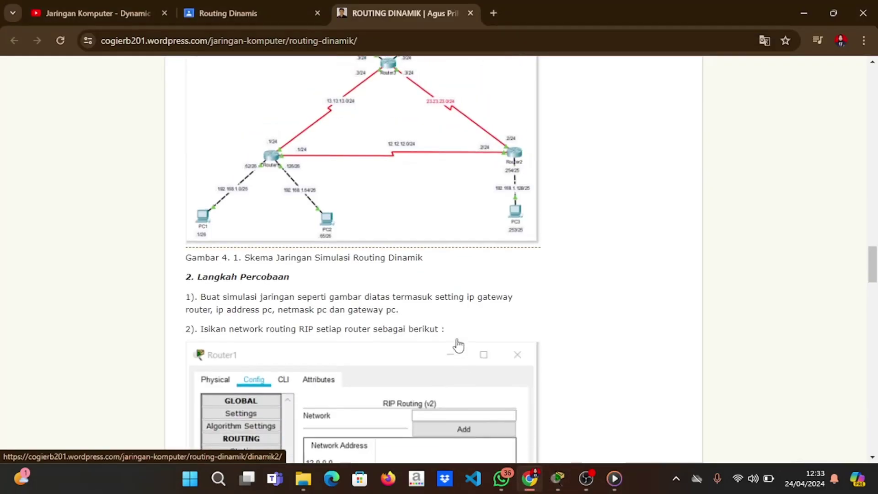
{"action": "scroll", "coordinate": [459, 345], "scroll_direction": "down", "scroll_amount": 6}
{"action": "scroll", "coordinate": [458, 345], "scroll_direction": "up", "scroll_amount": 2}
{"action": "scroll", "coordinate": [458, 346], "scroll_direction": "up", "scroll_amount": 2}
{"action": "scroll", "coordinate": [459, 345], "scroll_direction": "down", "scroll_amount": 1}
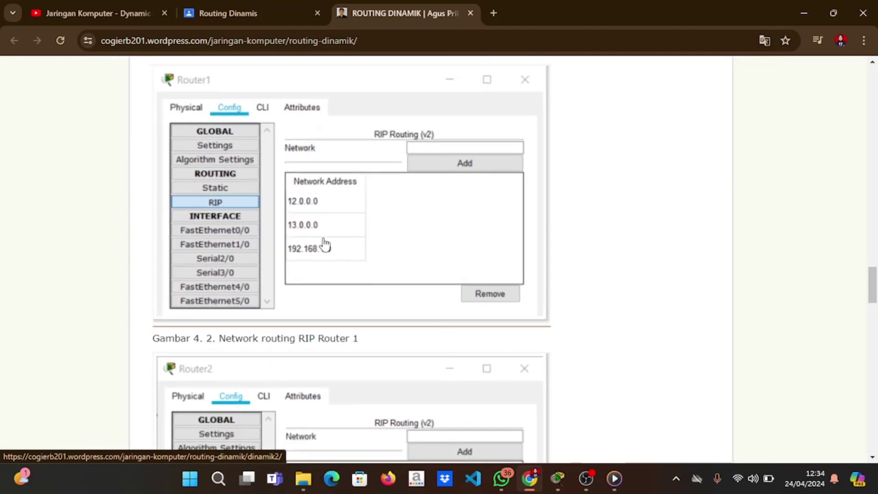
{"action": "scroll", "coordinate": [326, 245], "scroll_direction": "up", "scroll_amount": 2}
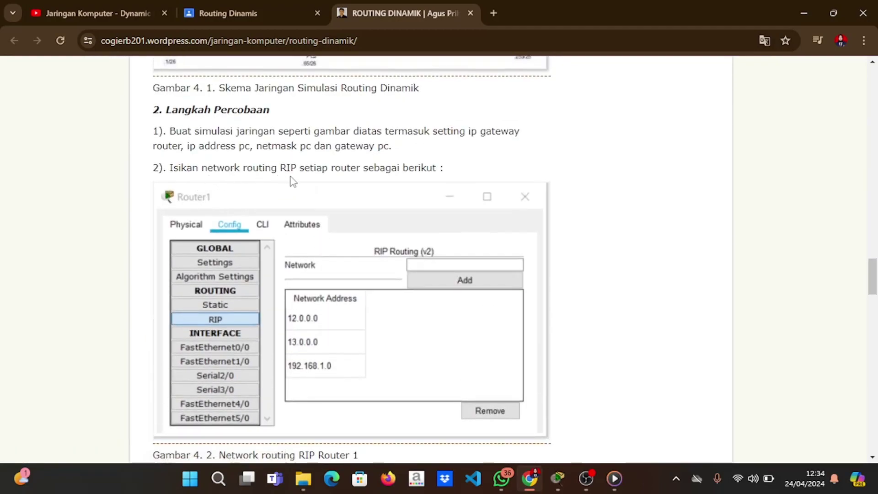
{"action": "scroll", "coordinate": [290, 176], "scroll_direction": "down", "scroll_amount": 2}
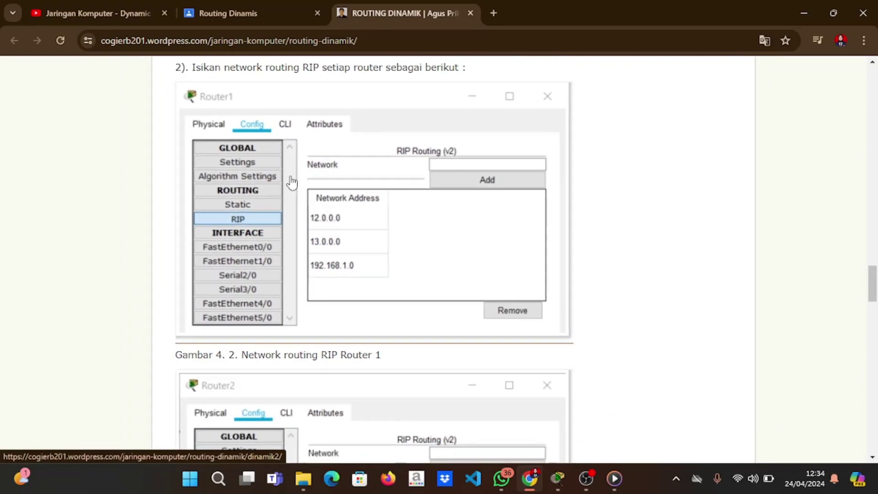
Return to Cisco Packet Tracer, check the network addresses in Router 1's RIP routing settings, and close its window.
{"action": "left_click", "coordinate": [558, 478]}
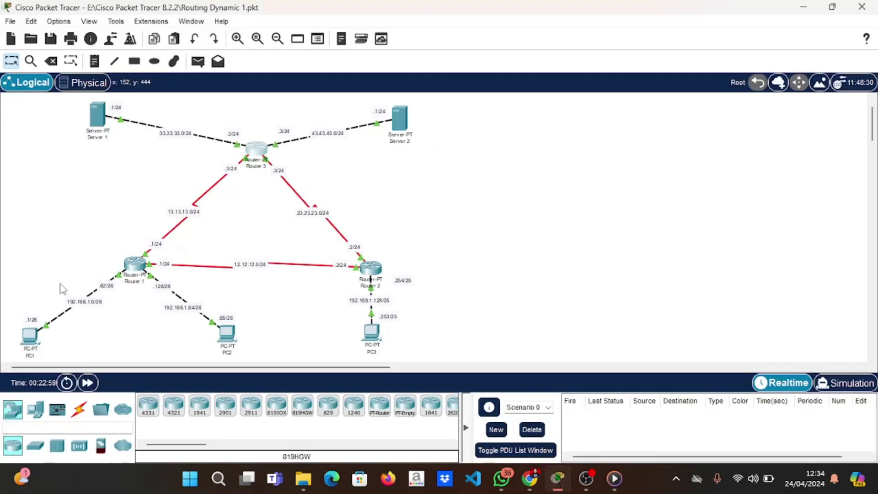
{"action": "left_click", "coordinate": [132, 276]}
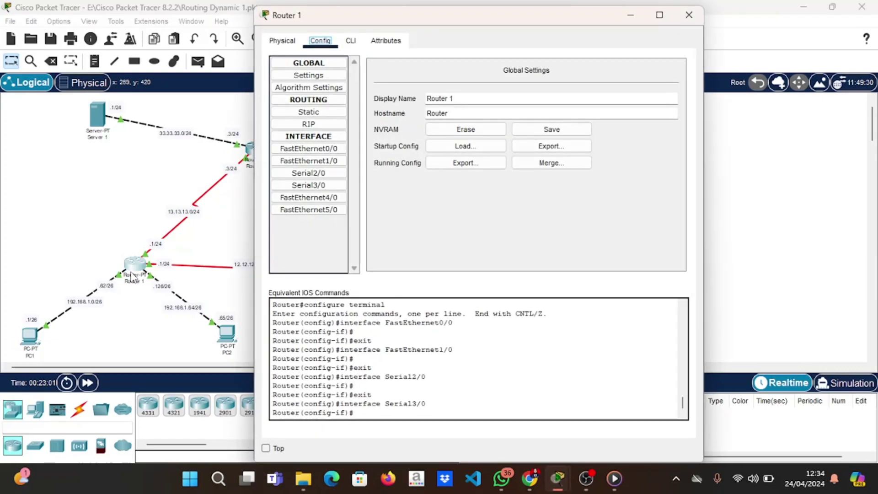
{"action": "left_click", "coordinate": [307, 125]}
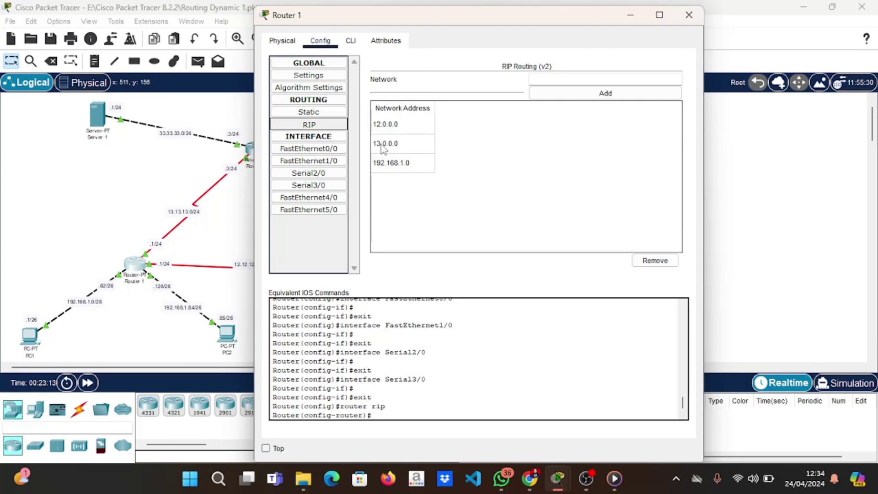
{"action": "left_click", "coordinate": [402, 164]}
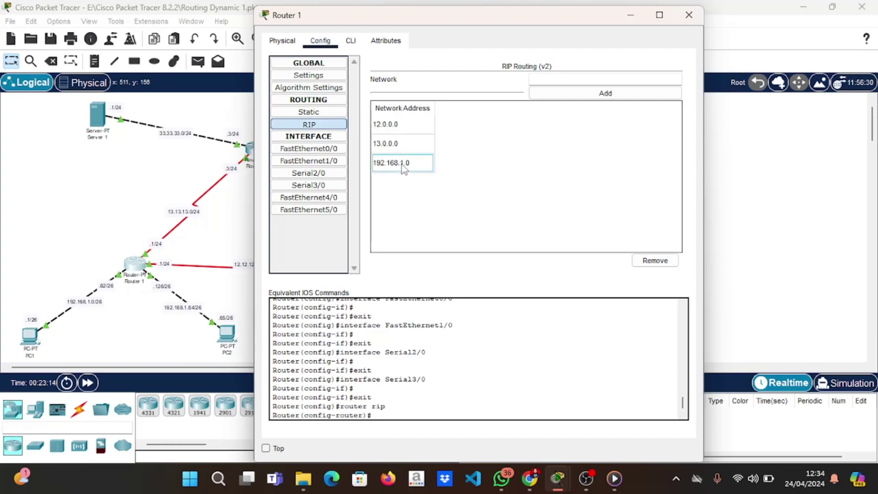
{"action": "left_click", "coordinate": [690, 22]}
Switch to the article in Chrome and examine the figure of Router 2's RIP network addresses.
{"action": "left_click", "coordinate": [533, 482]}
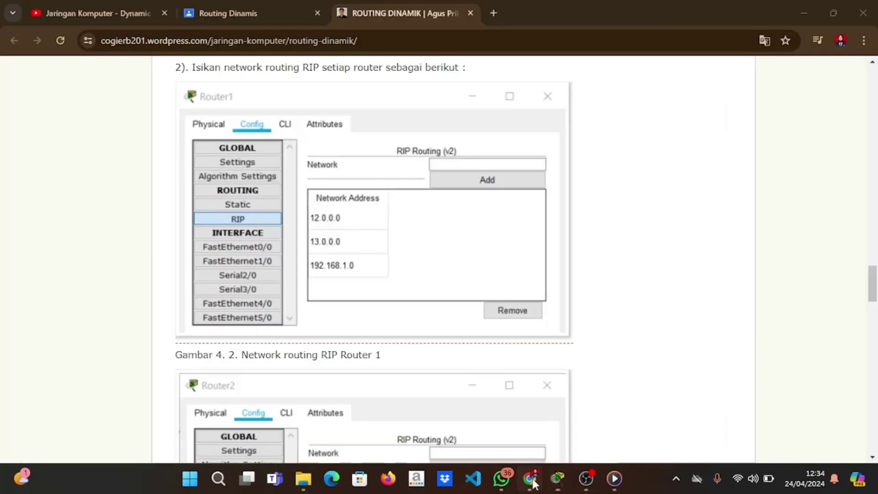
{"action": "scroll", "coordinate": [373, 256], "scroll_direction": "down", "scroll_amount": 5}
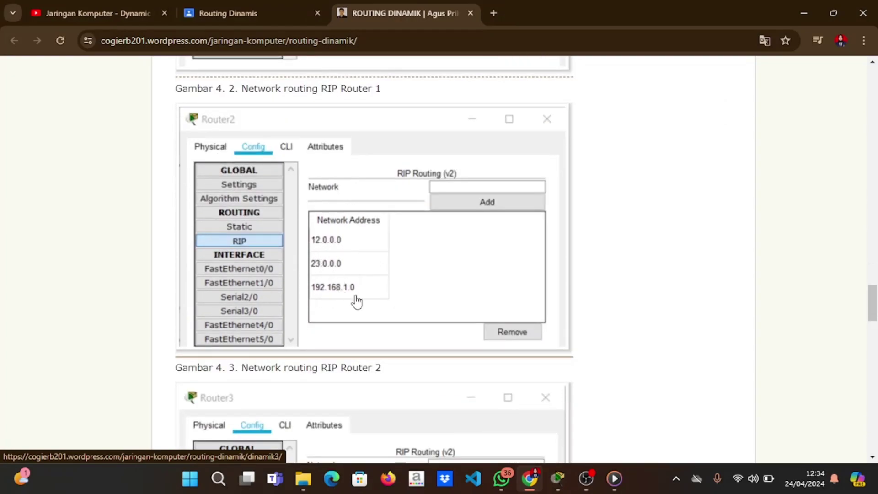
{"action": "scroll", "coordinate": [421, 330], "scroll_direction": "down", "scroll_amount": 1}
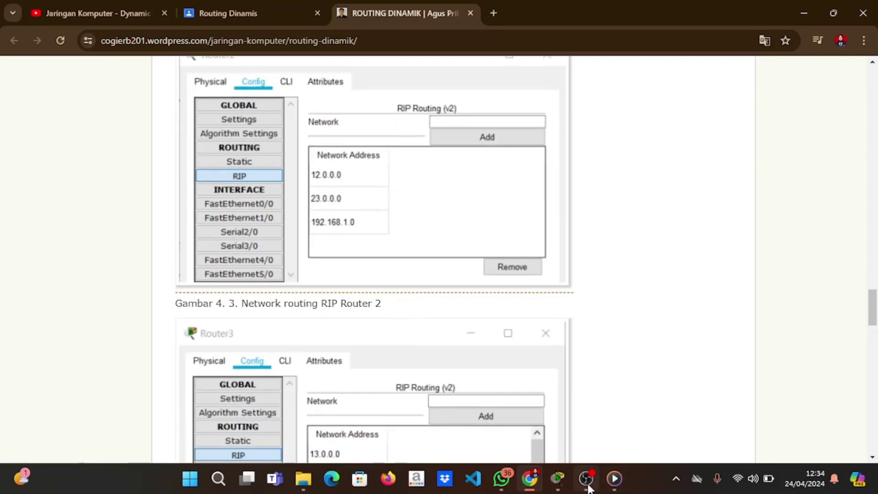
Return to Cisco Packet Tracer, check the network addresses in Router 2's RIP routing settings, and close its window.
{"action": "left_click", "coordinate": [540, 427]}
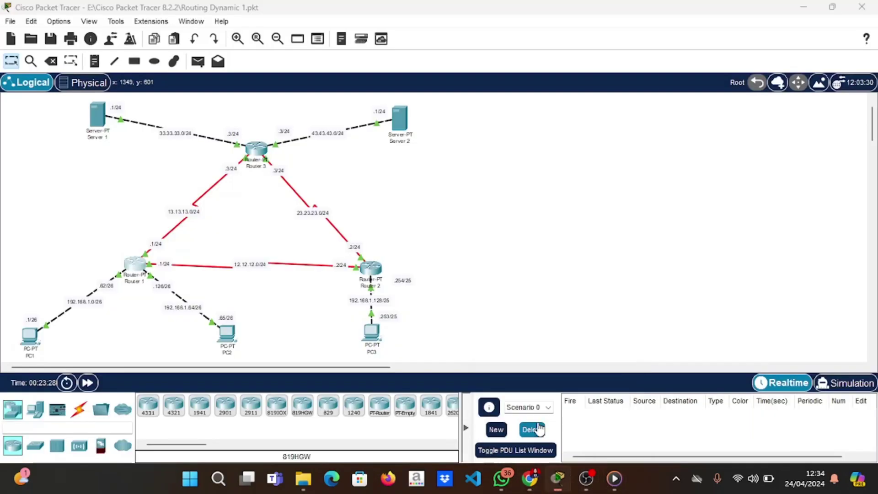
{"action": "left_click", "coordinate": [371, 277]}
{"action": "left_click", "coordinate": [310, 128]}
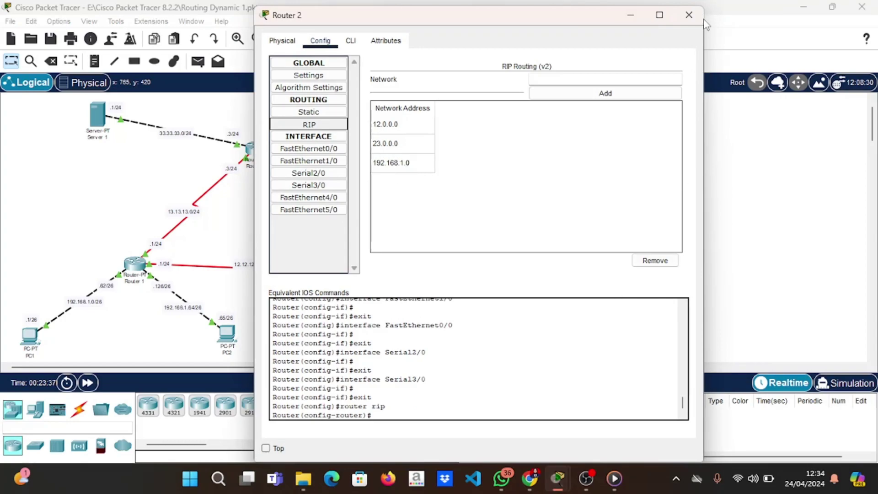
{"action": "left_click", "coordinate": [689, 15]}
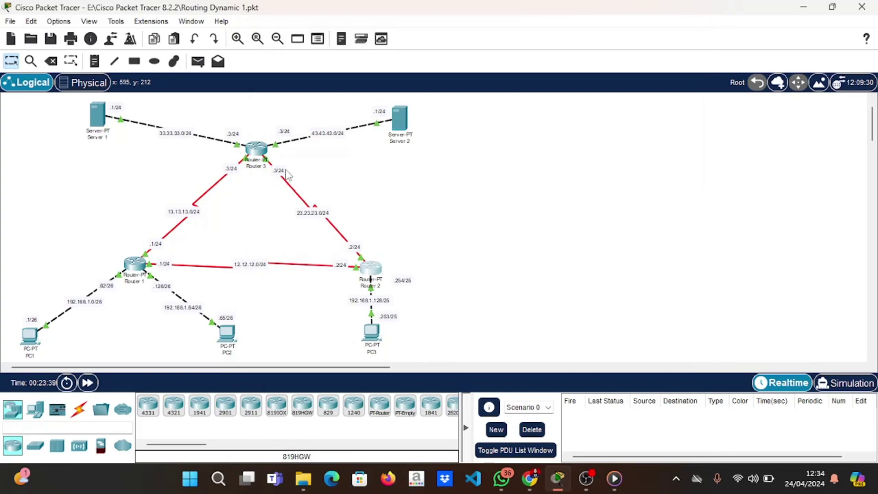
Open Router 3's configuration, and switch to the article in Chrome to examine the figure of its RIP network addresses.
{"action": "left_click", "coordinate": [258, 153]}
{"action": "mouse_move", "coordinate": [532, 487]}
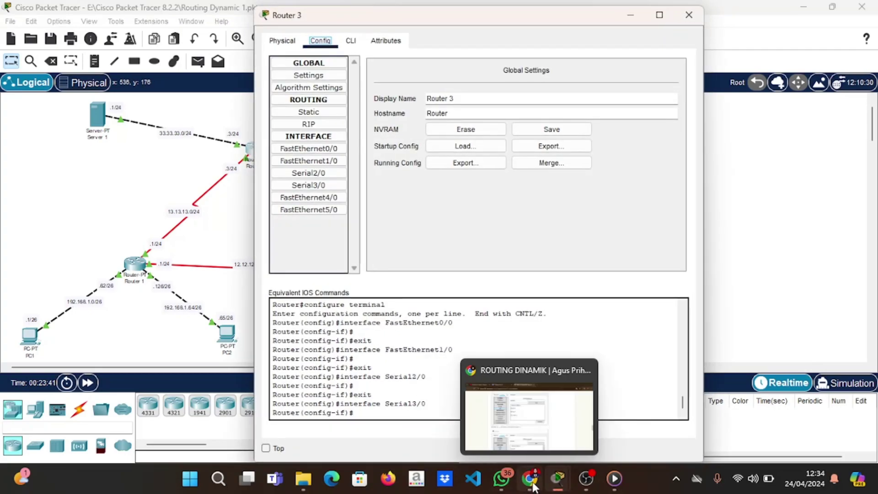
{"action": "left_click", "coordinate": [529, 443]}
{"action": "scroll", "coordinate": [387, 328], "scroll_direction": "down", "scroll_amount": 3}
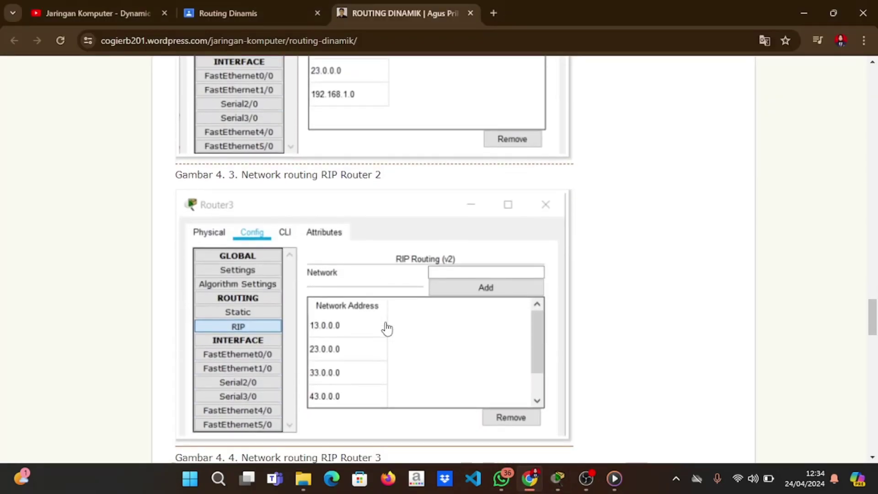
{"action": "scroll", "coordinate": [388, 329], "scroll_direction": "down", "scroll_amount": 3}
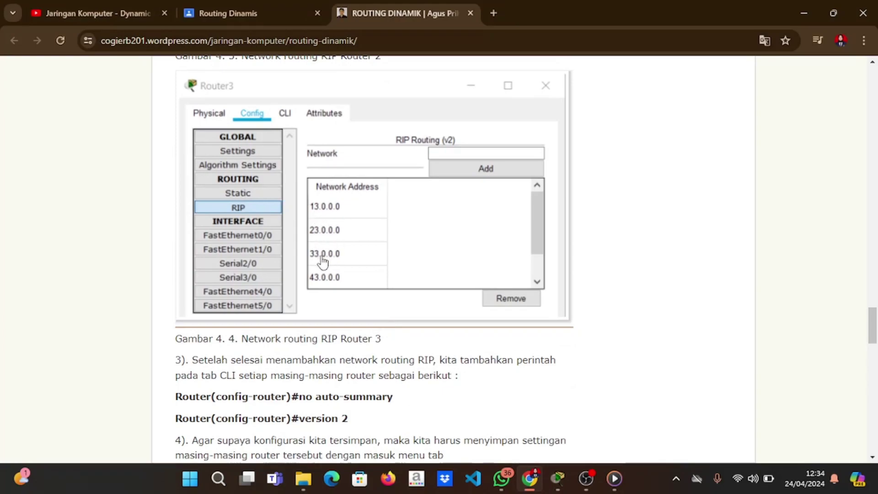
Return to Cisco Packet Tracer, check the network addresses in Router 3's RIP routing settings, and close its window.
{"action": "mouse_move", "coordinate": [559, 480]}
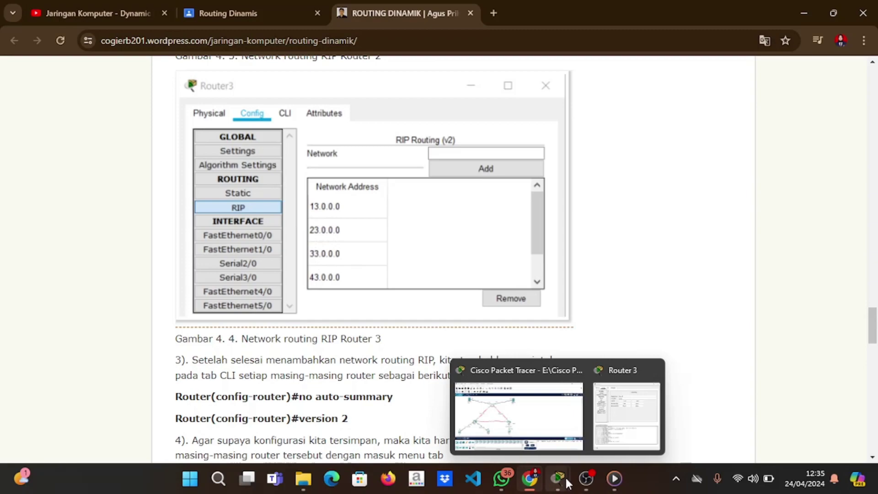
{"action": "left_click", "coordinate": [524, 423]}
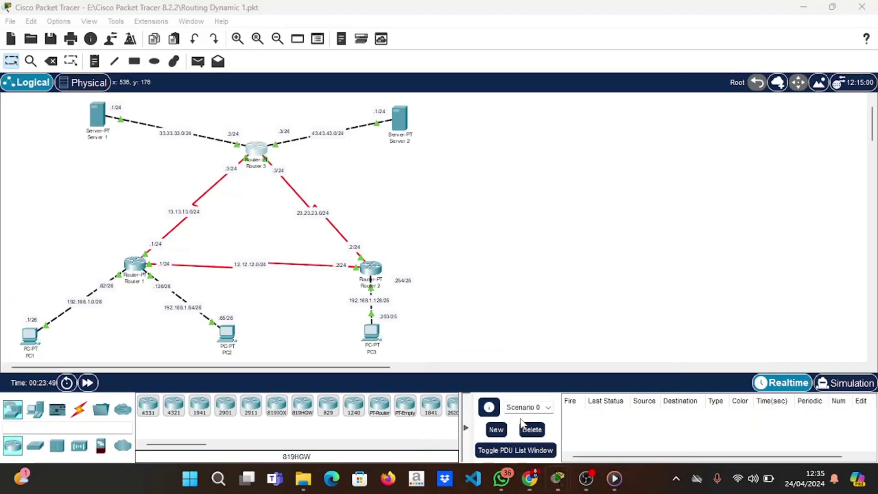
{"action": "double_click", "coordinate": [259, 154]}
{"action": "left_click", "coordinate": [305, 125]}
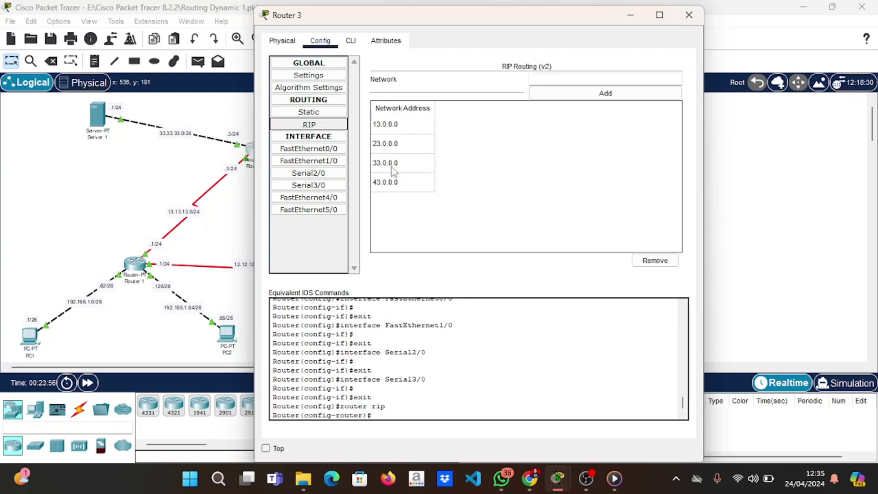
{"action": "left_click", "coordinate": [697, 18]}
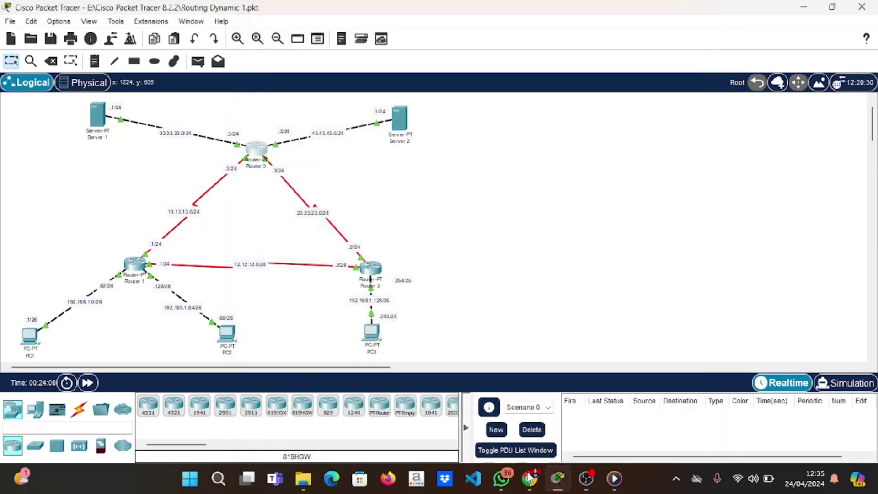
Switch to the article in Chrome and read the steps on RIP CLI commands, saving, power cycling and showing the routing table.
{"action": "mouse_move", "coordinate": [529, 475]}
{"action": "left_click", "coordinate": [520, 442]}
{"action": "scroll", "coordinate": [366, 279], "scroll_direction": "down", "scroll_amount": 3}
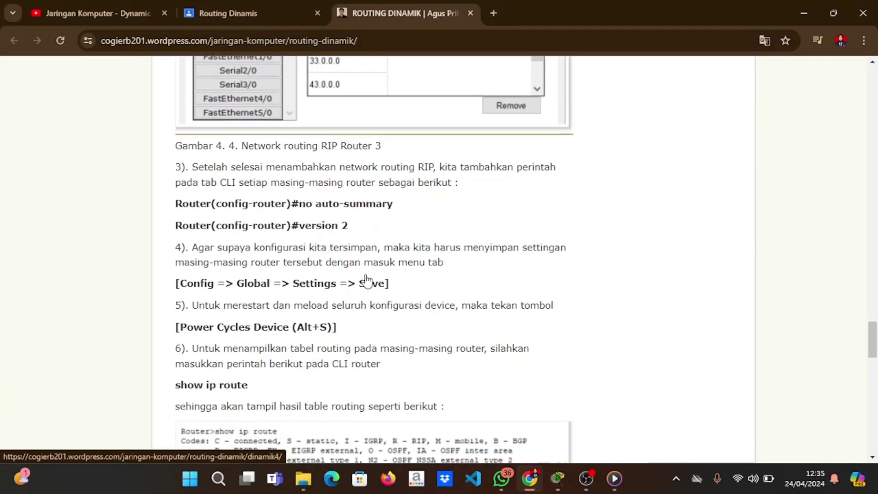
{"action": "scroll", "coordinate": [366, 279], "scroll_direction": "down", "scroll_amount": 1}
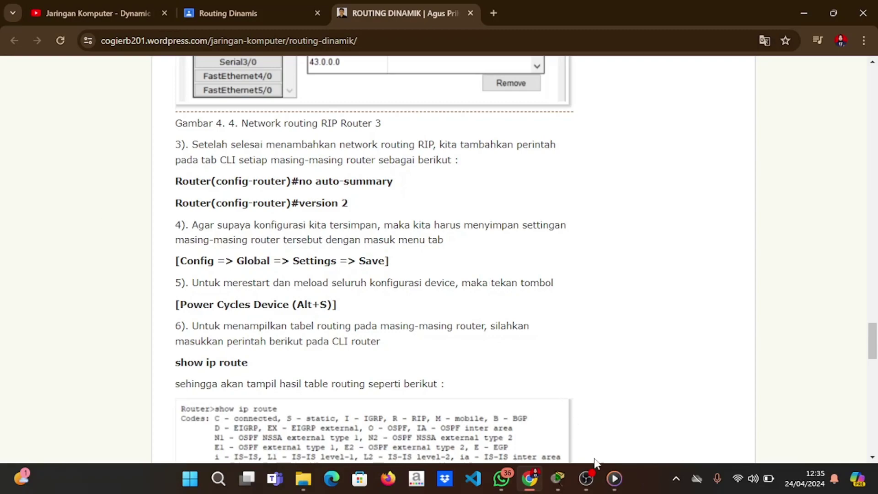
Switch to Cisco Packet Tracer and enter the RIP commands no auto-summary and version 2 in Router 1's command line.
{"action": "mouse_move", "coordinate": [557, 479]}
{"action": "left_click", "coordinate": [545, 443]}
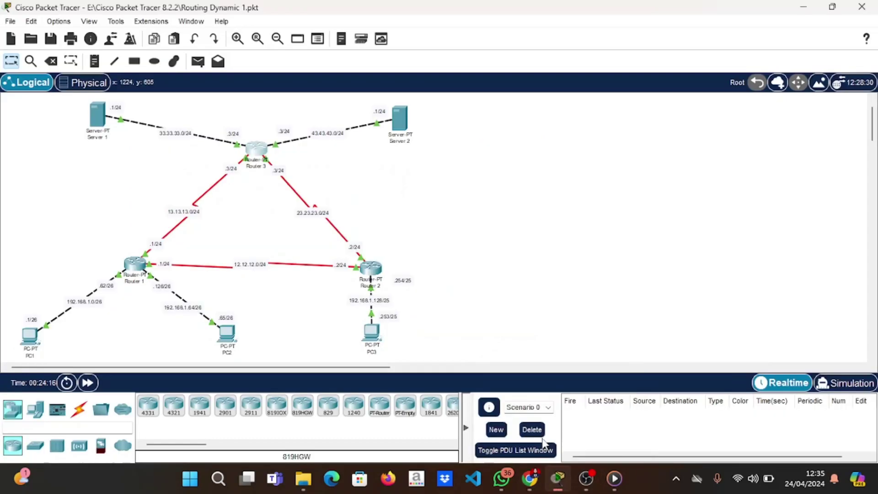
{"action": "left_click", "coordinate": [136, 270]}
{"action": "left_click", "coordinate": [350, 41]}
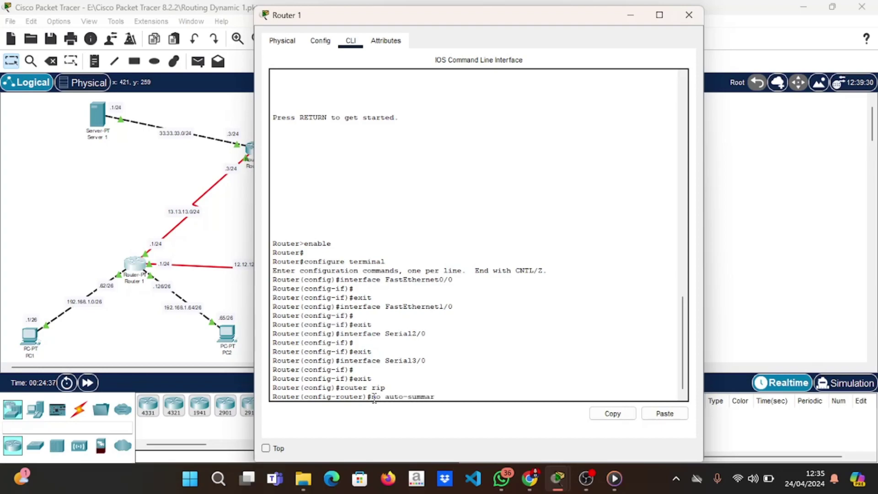
{"action": "key", "text": "Return"}
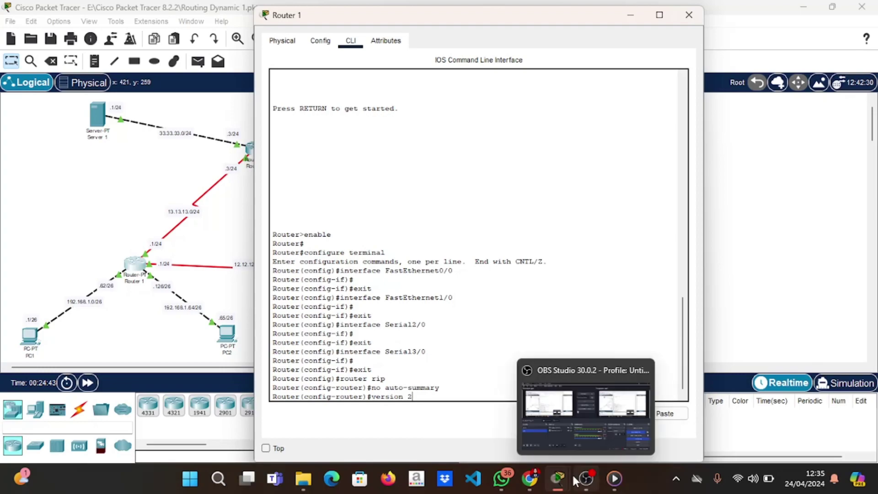
Check the article's saving instruction in Chrome, save Router 1's configuration to NVRAM in Packet Tracer, and close its window.
{"action": "mouse_move", "coordinate": [530, 478]}
{"action": "mouse_move", "coordinate": [509, 426]}
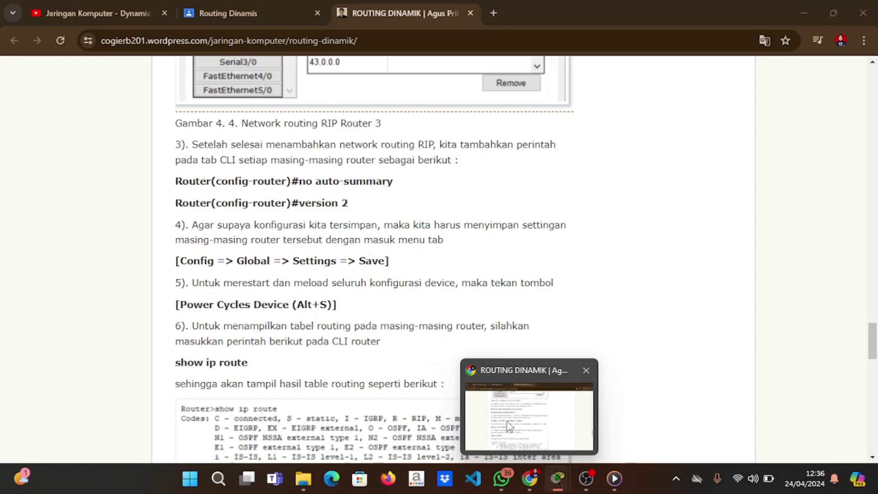
{"action": "left_click", "coordinate": [558, 478]}
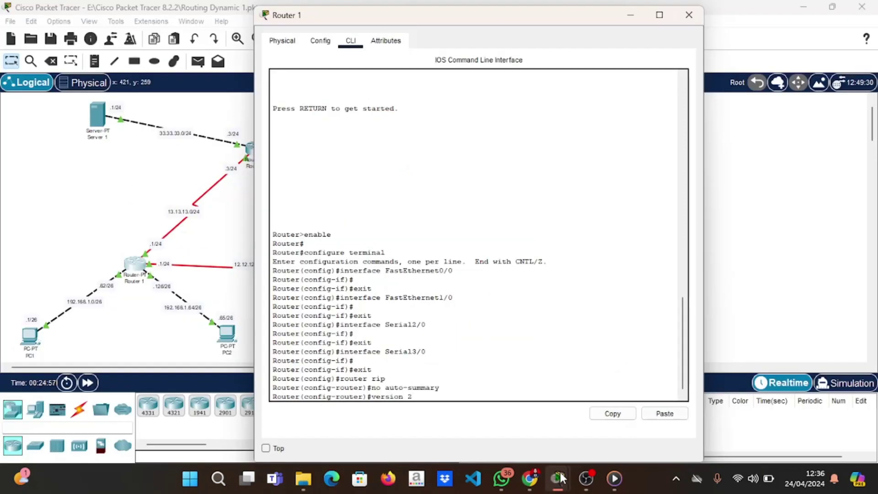
{"action": "left_click", "coordinate": [320, 42]}
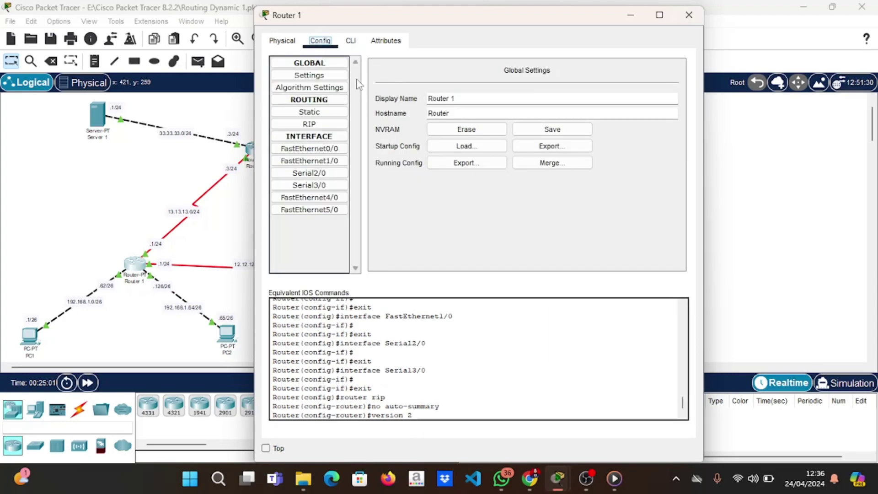
{"action": "left_click", "coordinate": [564, 131]}
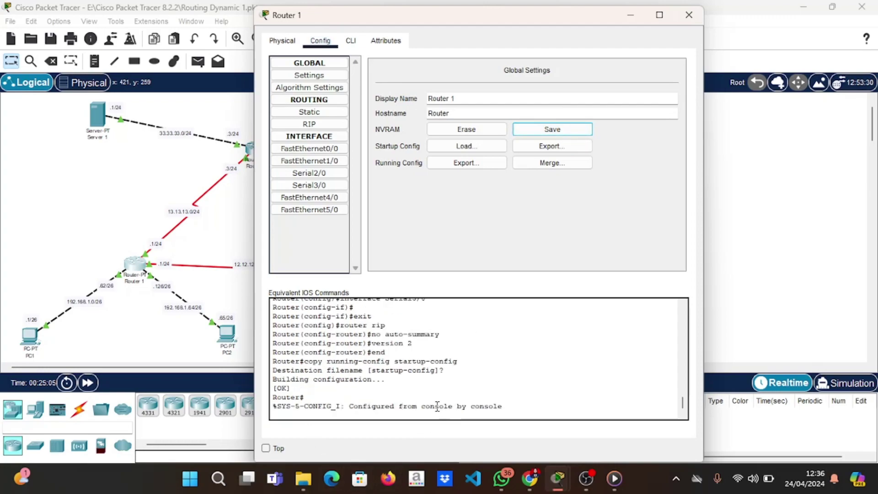
{"action": "left_click", "coordinate": [688, 15]}
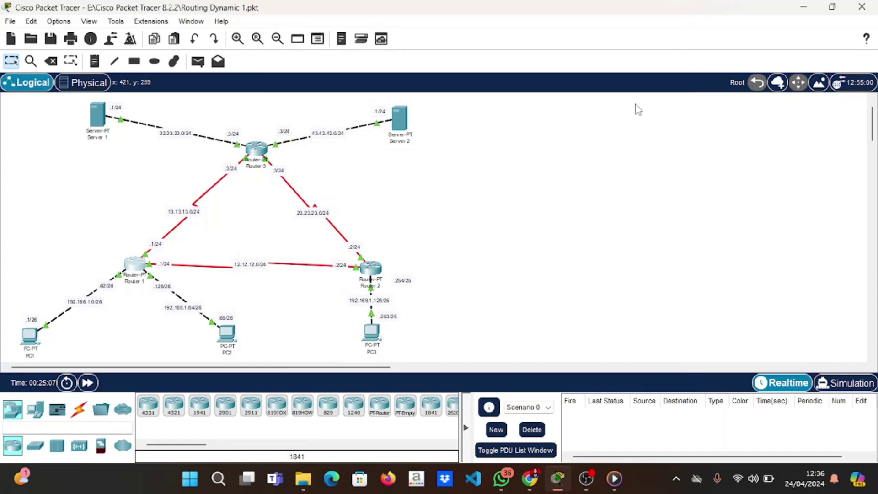
Enter the RIP commands no auto-summary and version 2 in Router 2's command line.
{"action": "left_click", "coordinate": [370, 274]}
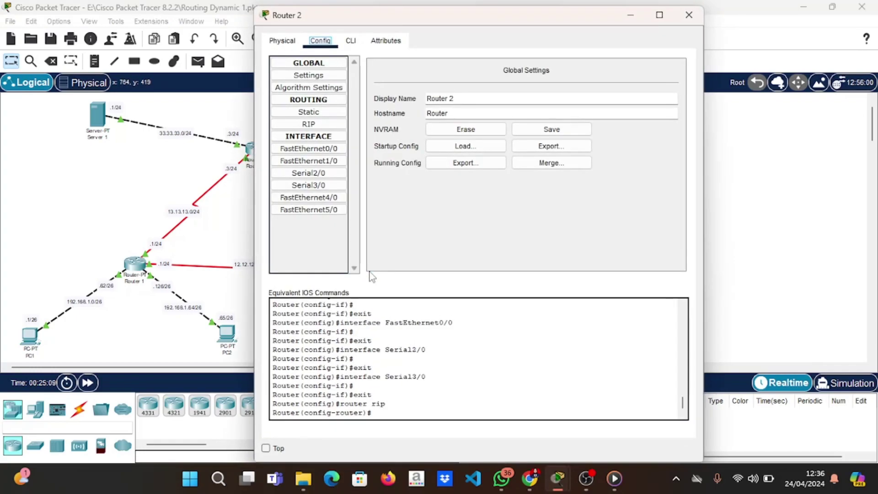
{"action": "left_click", "coordinate": [356, 45]}
{"action": "type", "text": "no"}
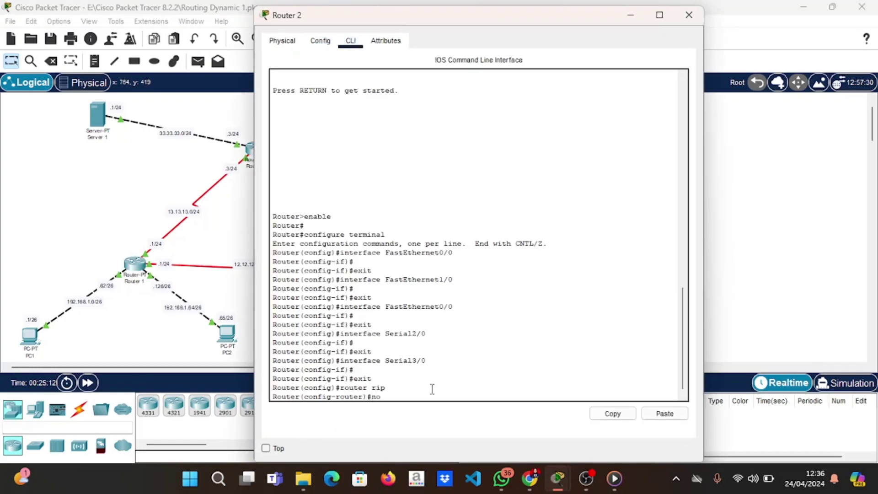
{"action": "type", "text": " auto-summary"}
{"action": "key", "text": "Return"}
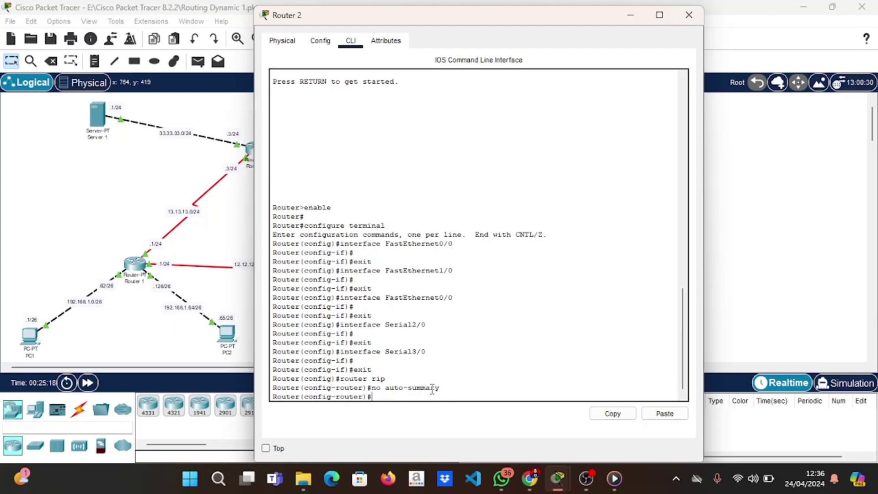
{"action": "type", "text": "version 2"}
Save Router 2's configuration to NVRAM in its global settings and close its window.
{"action": "left_click", "coordinate": [321, 41]}
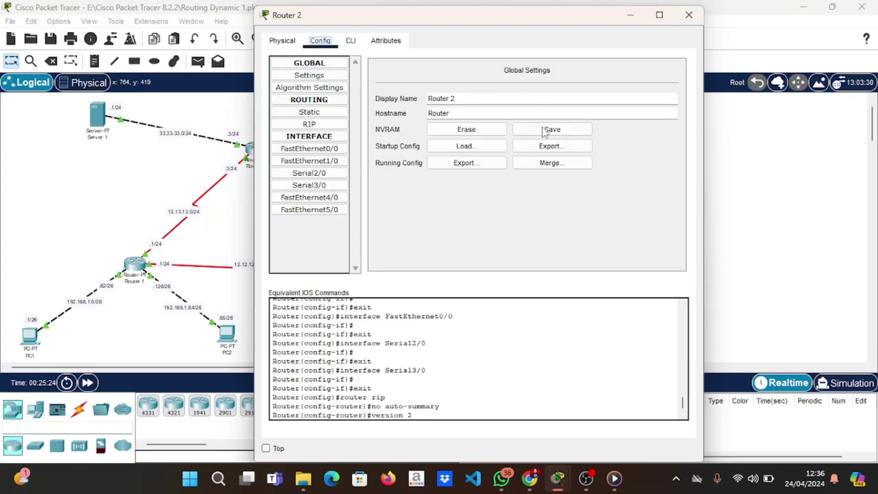
{"action": "left_click", "coordinate": [545, 130]}
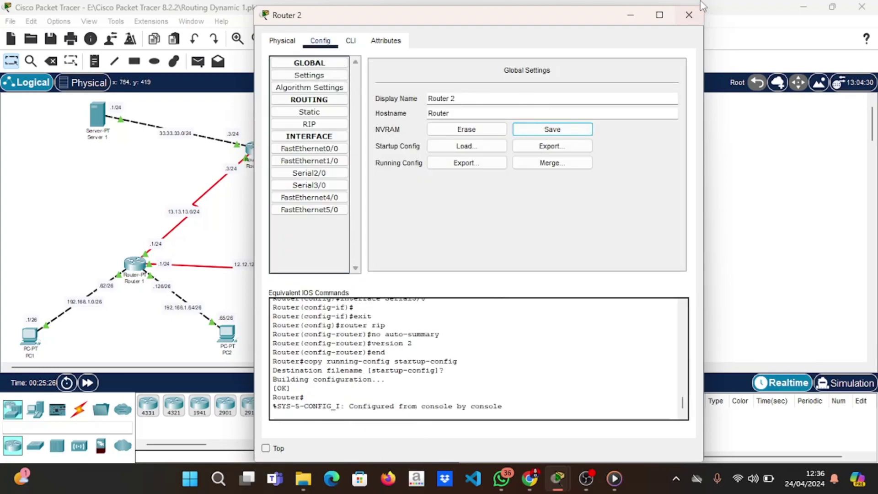
{"action": "left_click", "coordinate": [694, 21]}
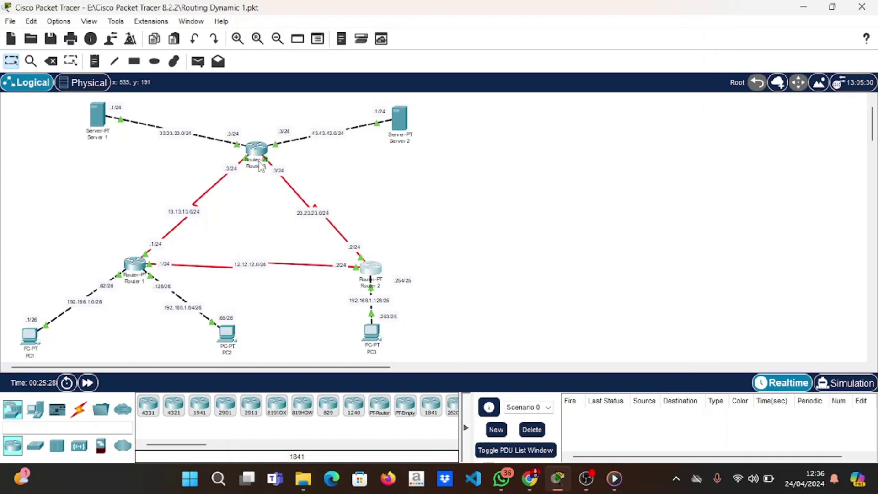
Enter the RIP commands no auto-summary and version 2 in Router 3's command line.
{"action": "left_click", "coordinate": [261, 166]}
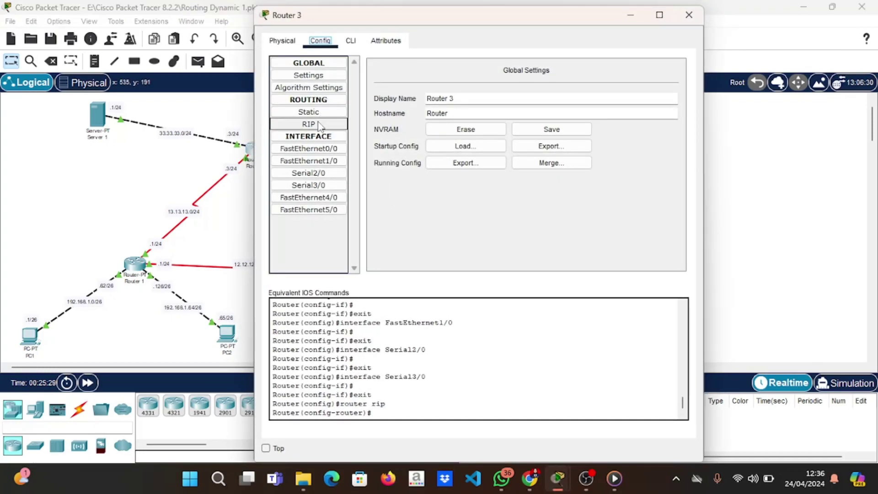
{"action": "left_click", "coordinate": [351, 40]}
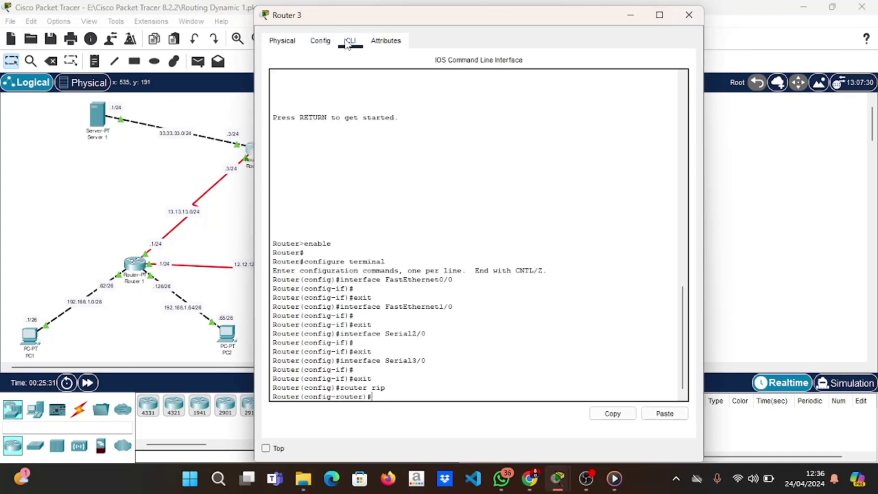
{"action": "type", "text": "no auto-summary"}
{"action": "key", "text": "Return"}
{"action": "type", "text": "version 2"}
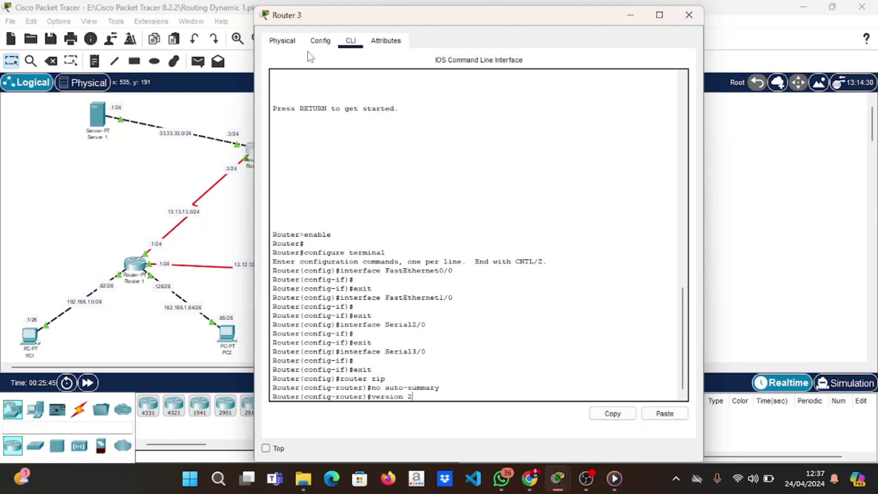
Save Router 3's configuration to NVRAM in its global settings and close its window.
{"action": "left_click", "coordinate": [321, 41]}
{"action": "left_click", "coordinate": [551, 130]}
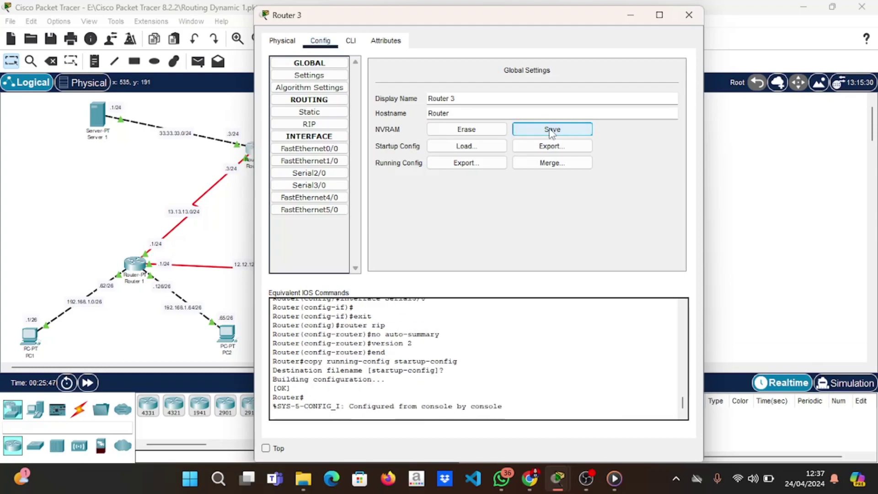
{"action": "left_click", "coordinate": [687, 17]}
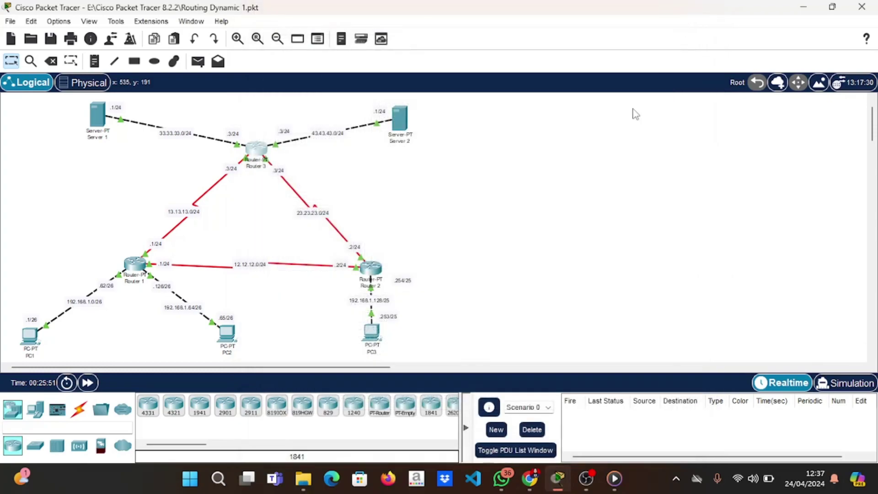
Switch to the article in Chrome and read the step on power cycling the devices.
{"action": "mouse_move", "coordinate": [530, 478]}
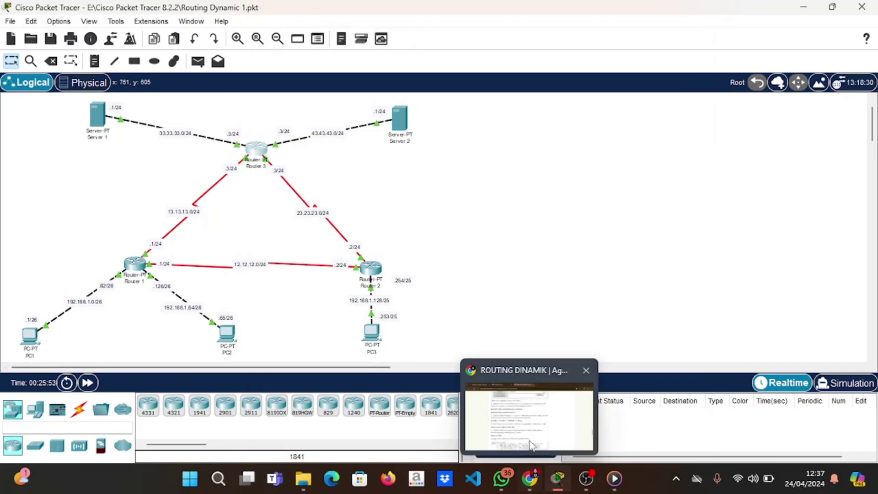
{"action": "left_click", "coordinate": [526, 425]}
{"action": "scroll", "coordinate": [433, 304], "scroll_direction": "down", "scroll_amount": 2}
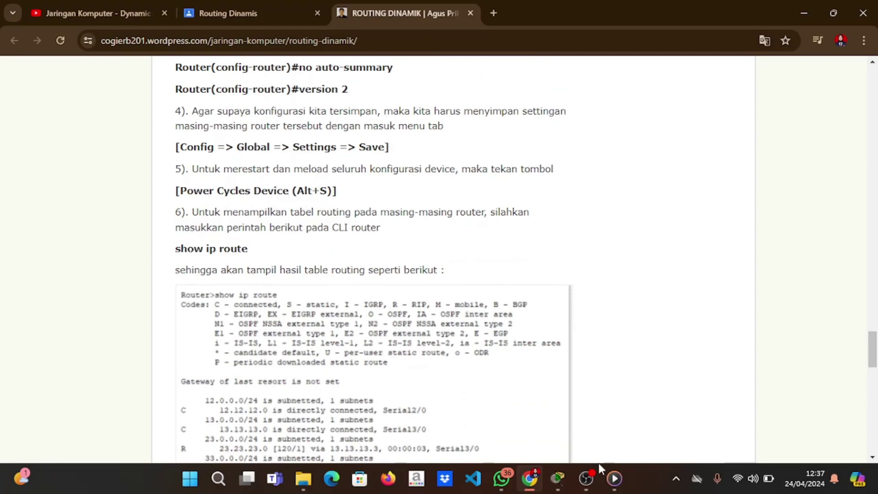
Return to Cisco Packet Tracer and power cycle all devices, accepting the network reset.
{"action": "left_click", "coordinate": [566, 478]}
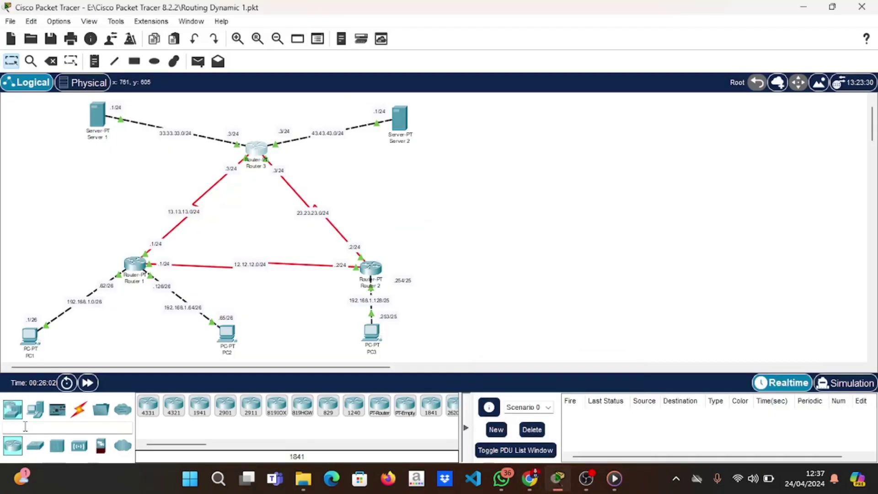
{"action": "left_click", "coordinate": [66, 382]}
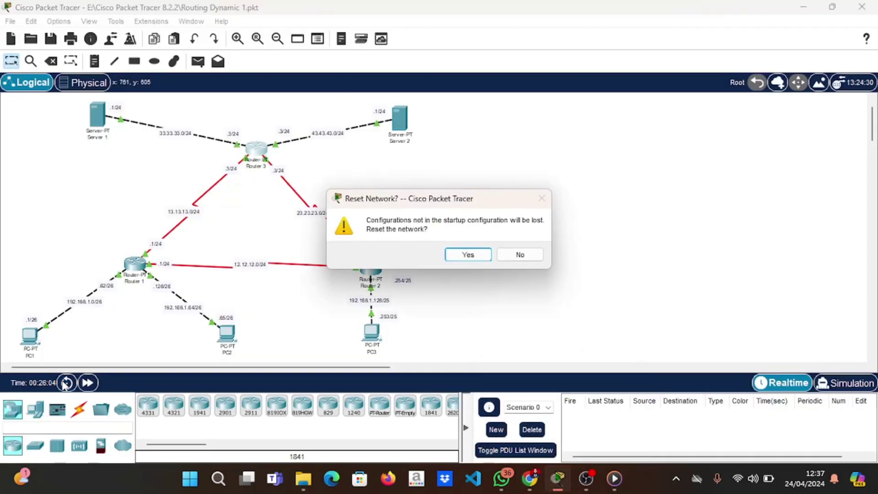
{"action": "left_click", "coordinate": [476, 258]}
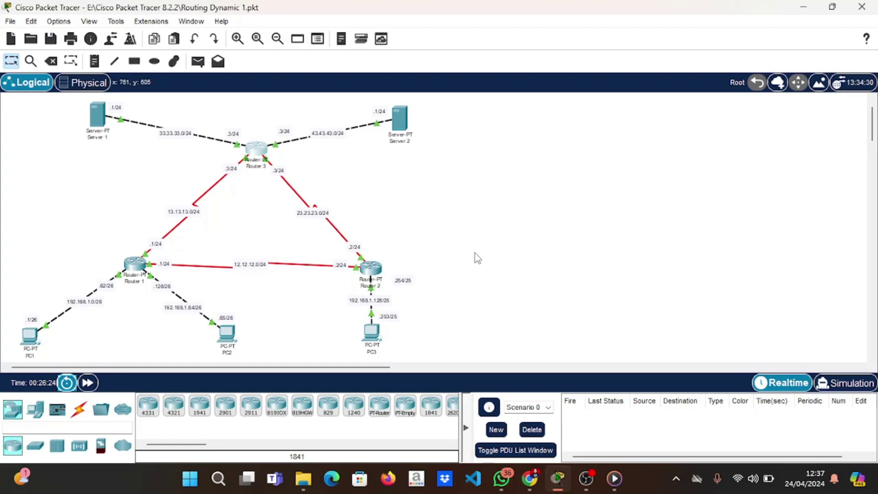
Switch to the article in Chrome and examine the show ip route command with its example routing table.
{"action": "mouse_move", "coordinate": [530, 479]}
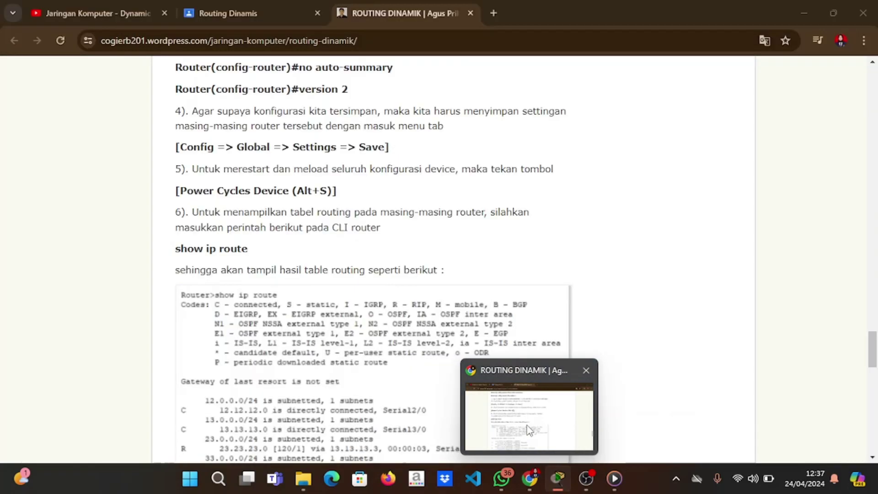
{"action": "left_click", "coordinate": [529, 430]}
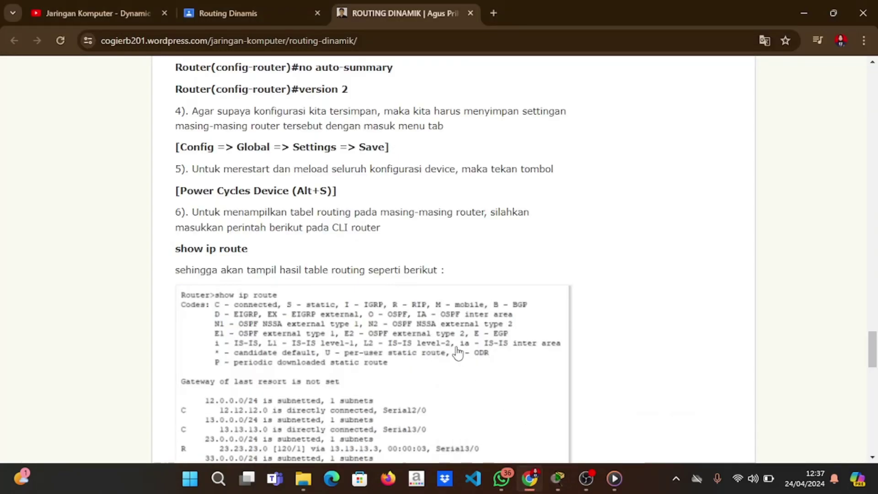
{"action": "scroll", "coordinate": [457, 352], "scroll_direction": "down", "scroll_amount": 3}
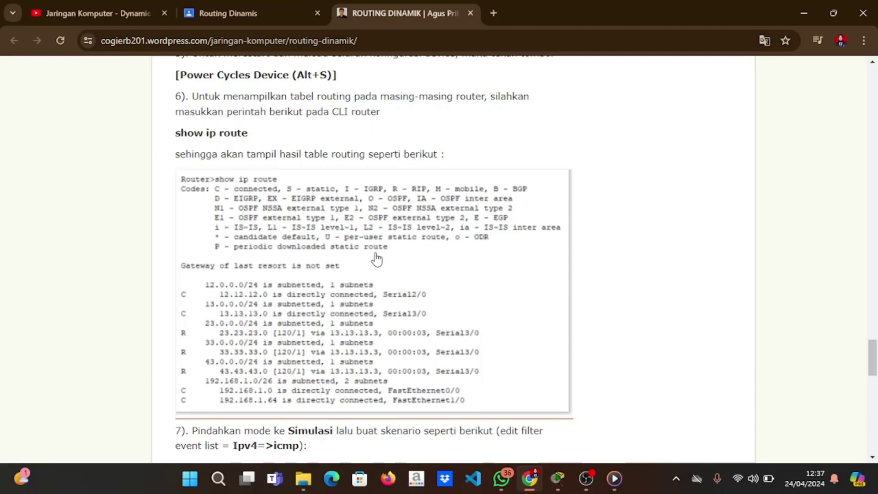
{"action": "scroll", "coordinate": [377, 257], "scroll_direction": "down", "scroll_amount": 1}
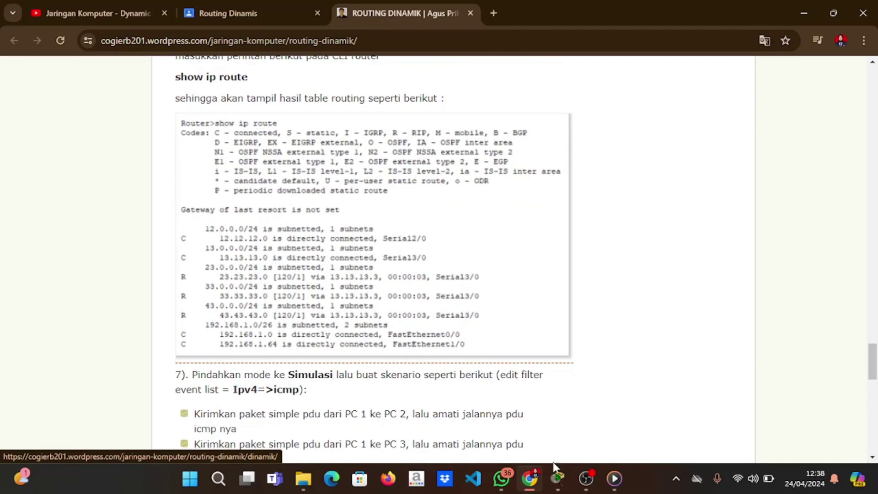
Return to Cisco Packet Tracer, run show ip route in Router 1's command line, and examine the listed routes.
{"action": "mouse_move", "coordinate": [582, 481]}
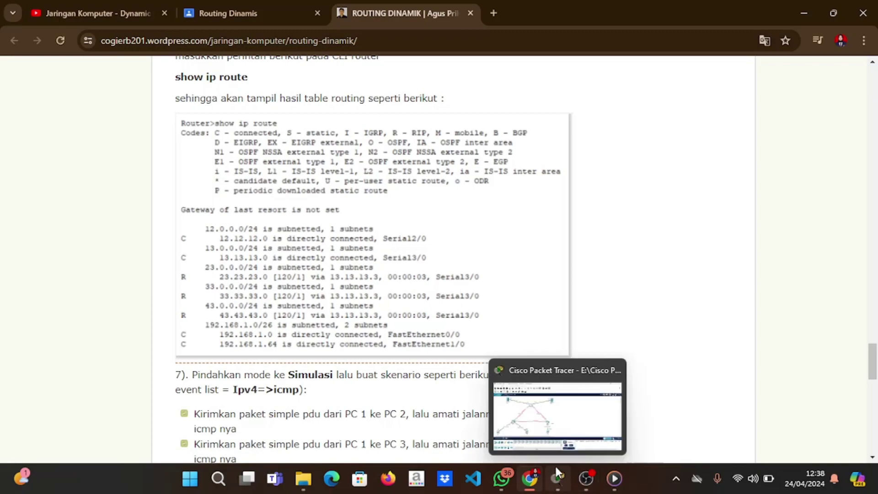
{"action": "left_click", "coordinate": [557, 479]}
{"action": "left_click", "coordinate": [140, 273]}
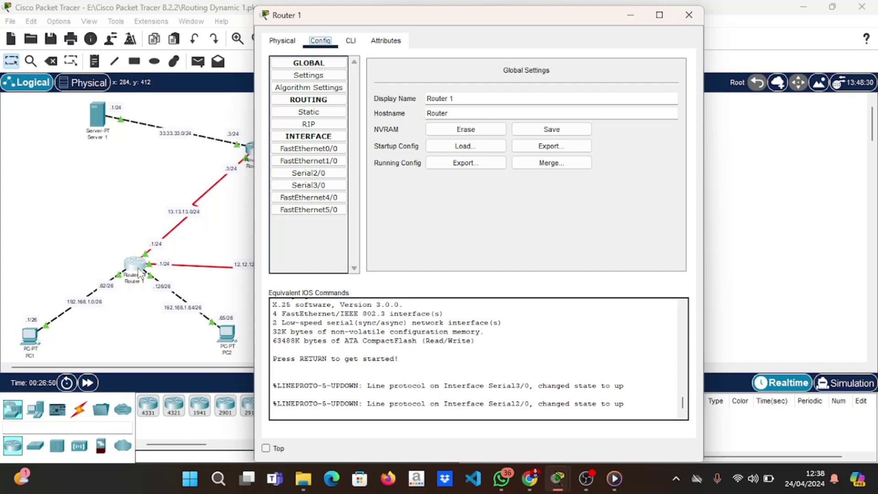
{"action": "left_click", "coordinate": [346, 44]}
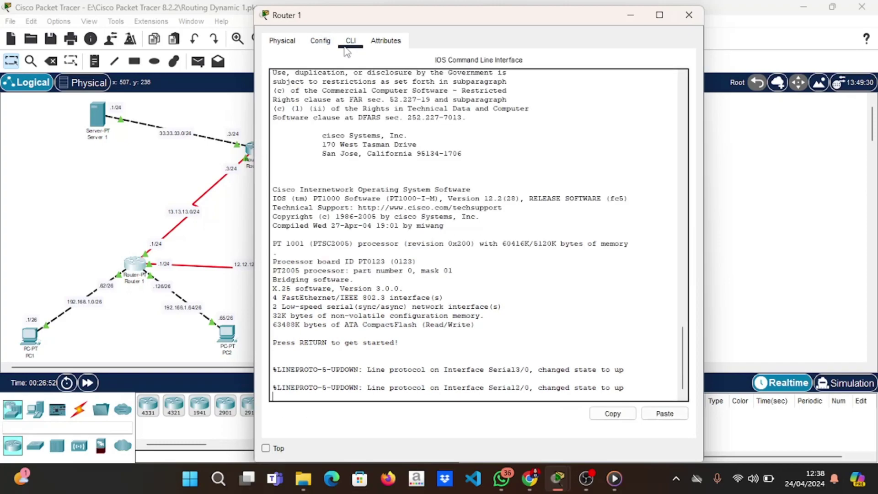
{"action": "key", "text": "Return"}
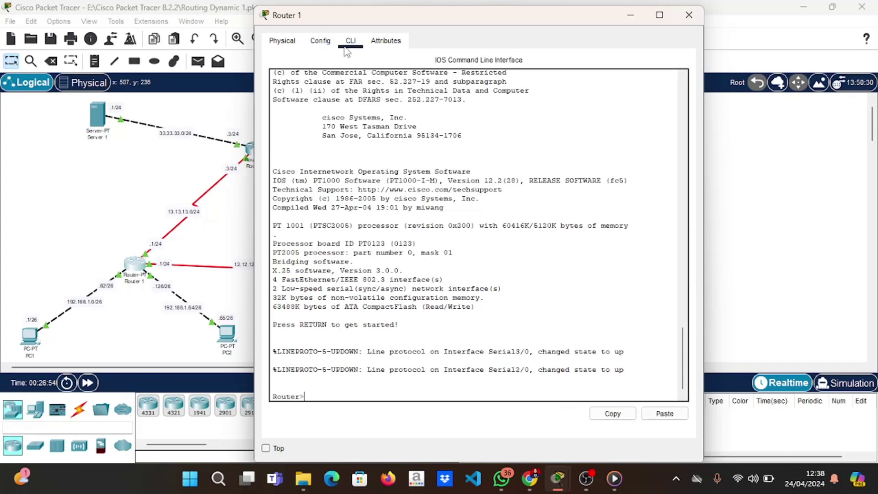
{"action": "type", "text": "show ip route"}
{"action": "key", "text": "Return"}
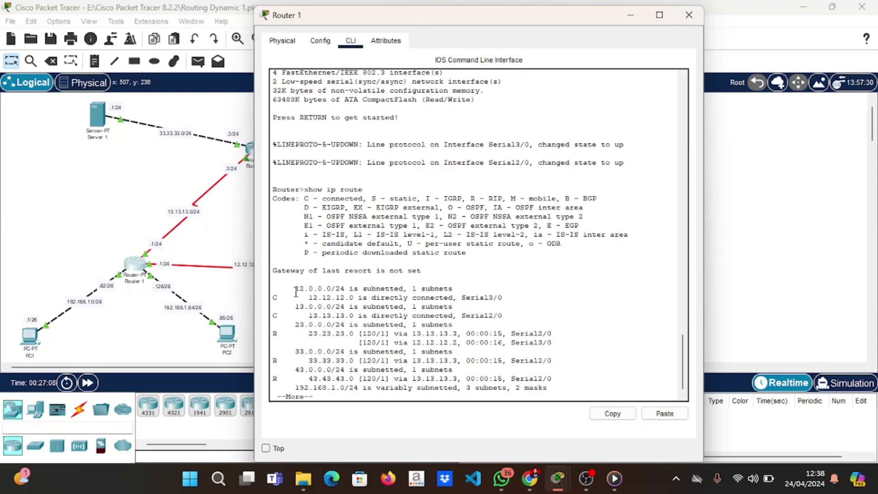
{"action": "left_click_drag", "start_coordinate": [296, 291], "coordinate": [559, 393]}
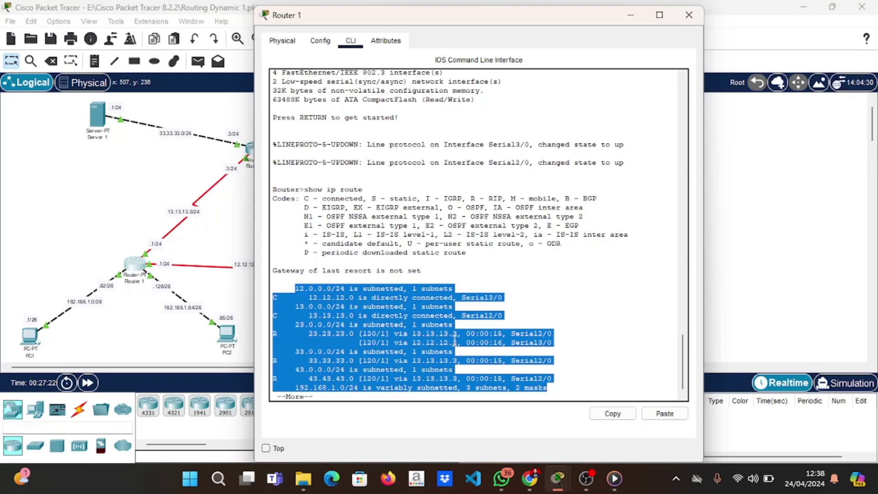
{"action": "left_click", "coordinate": [566, 336]}
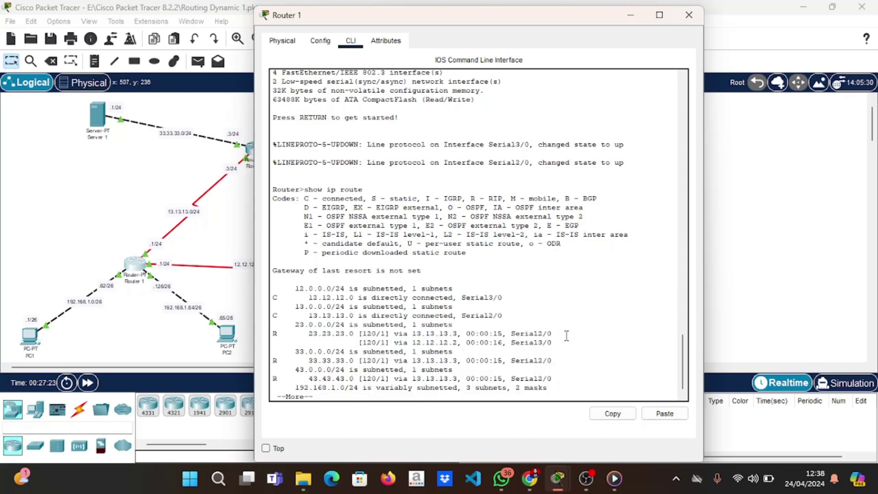
Run show ip route in Router 2's command line and examine its listed subnets and routes.
{"action": "left_click", "coordinate": [695, 16]}
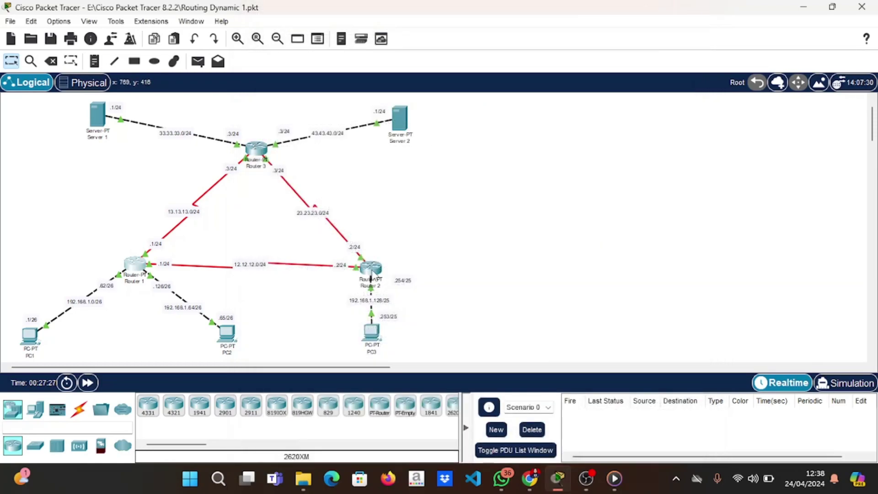
{"action": "left_click", "coordinate": [372, 275]}
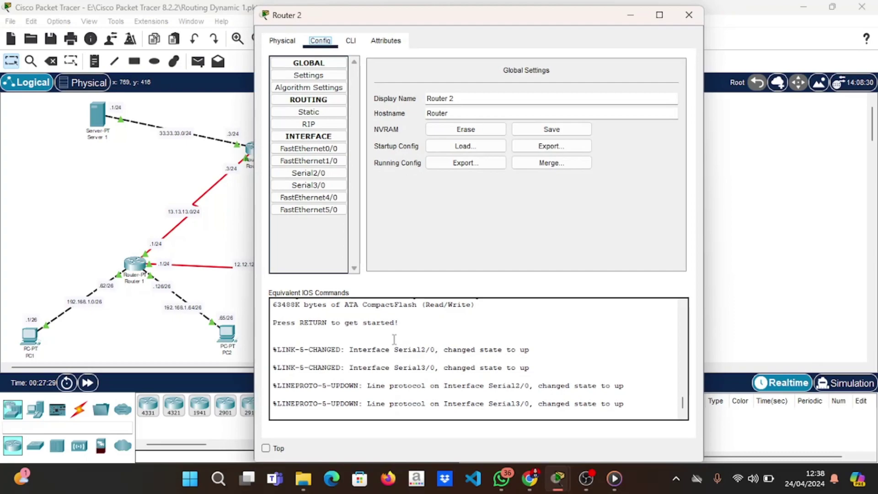
{"action": "left_click", "coordinate": [351, 41]}
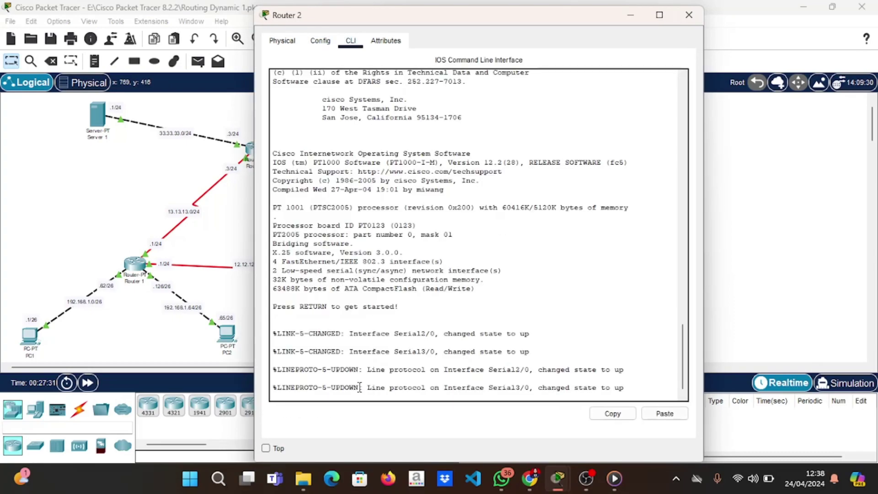
{"action": "key", "text": "Return"}
{"action": "type", "text": "show ip route"}
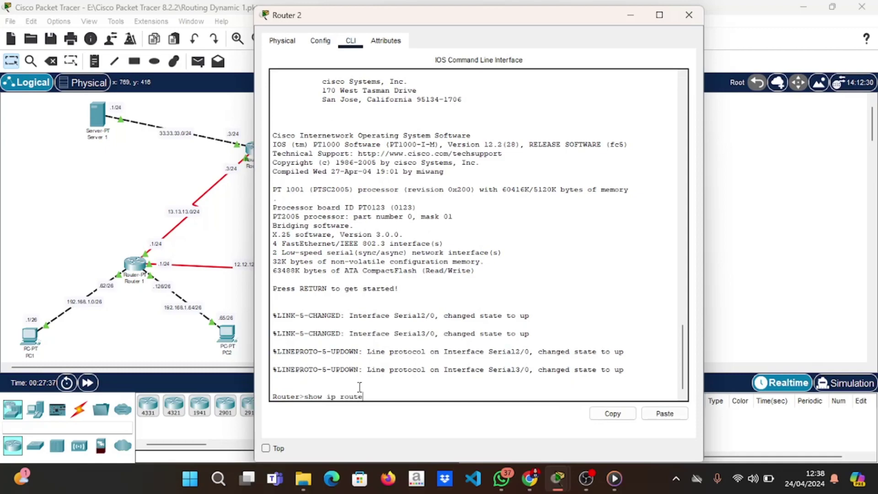
{"action": "key", "text": "Return"}
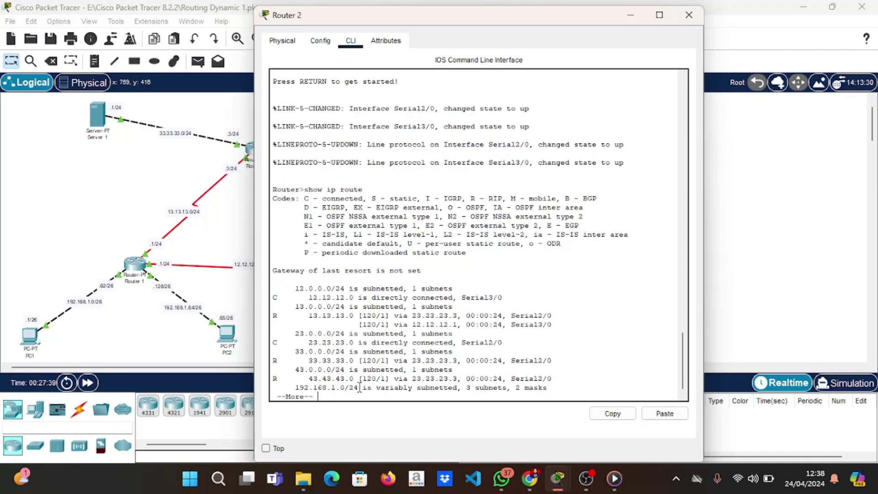
{"action": "left_click_drag", "start_coordinate": [298, 289], "coordinate": [560, 388]}
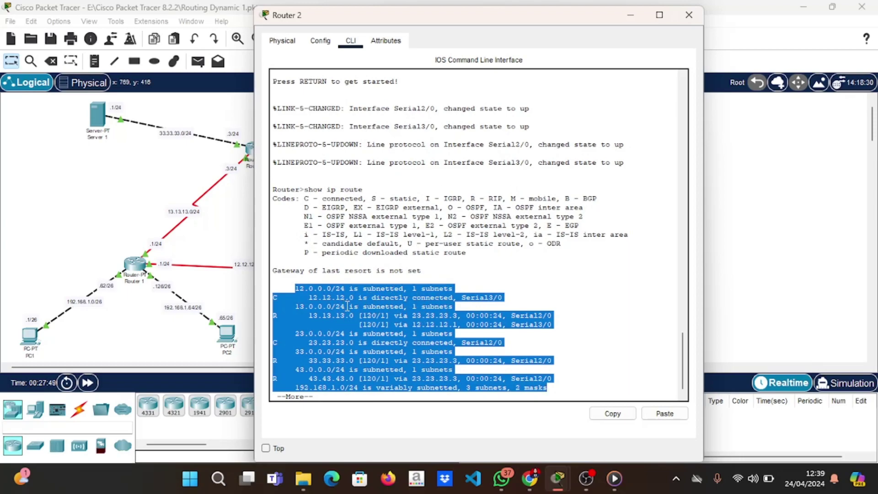
{"action": "left_click", "coordinate": [690, 15]}
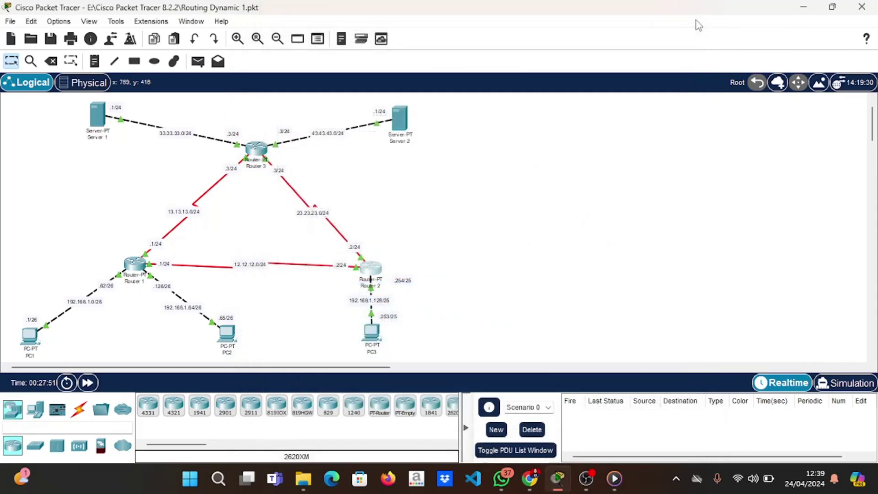
Run show ip route in Router 3's command line and examine its directly connected networks.
{"action": "left_click", "coordinate": [255, 159]}
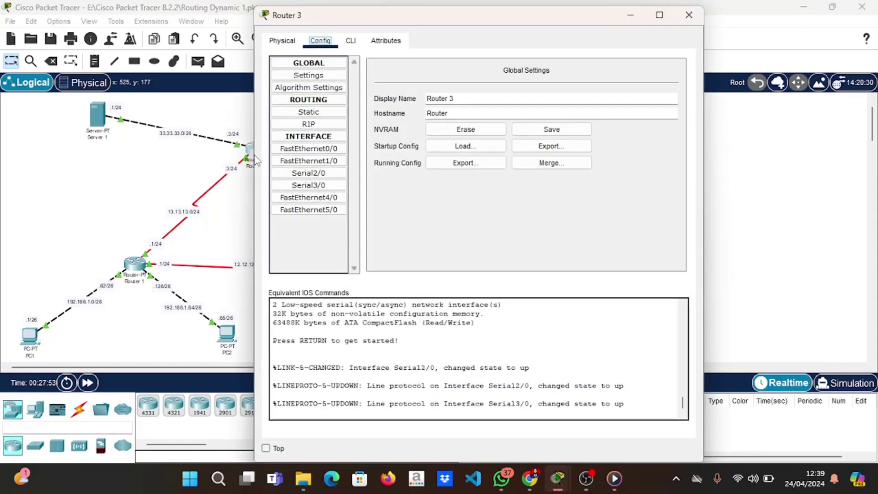
{"action": "left_click", "coordinate": [351, 42]}
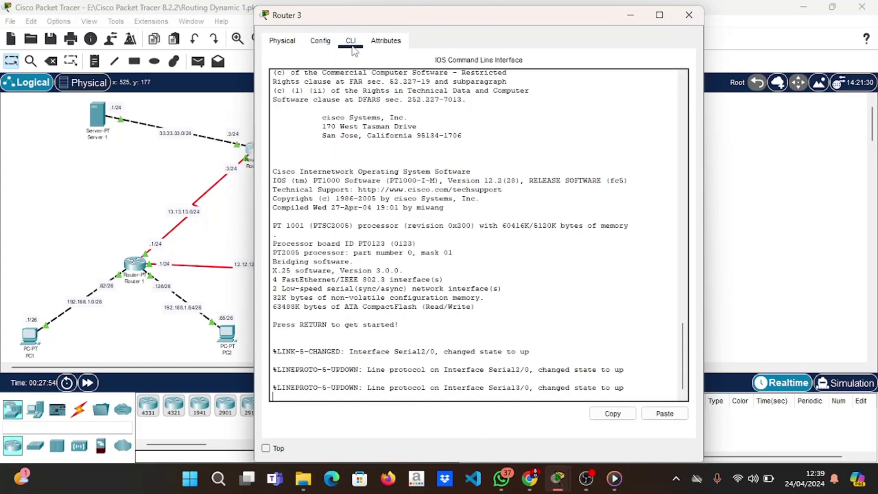
{"action": "key", "text": "Return"}
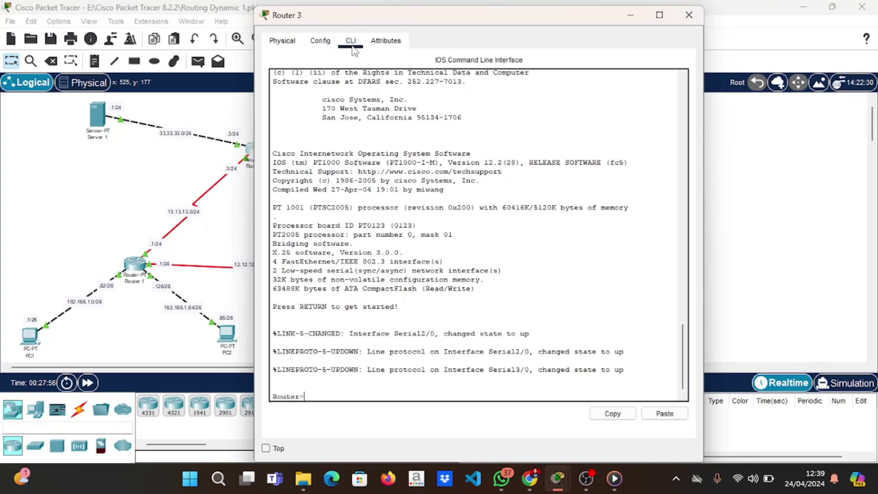
{"action": "type", "text": "show ip route"}
{"action": "key", "text": "Return"}
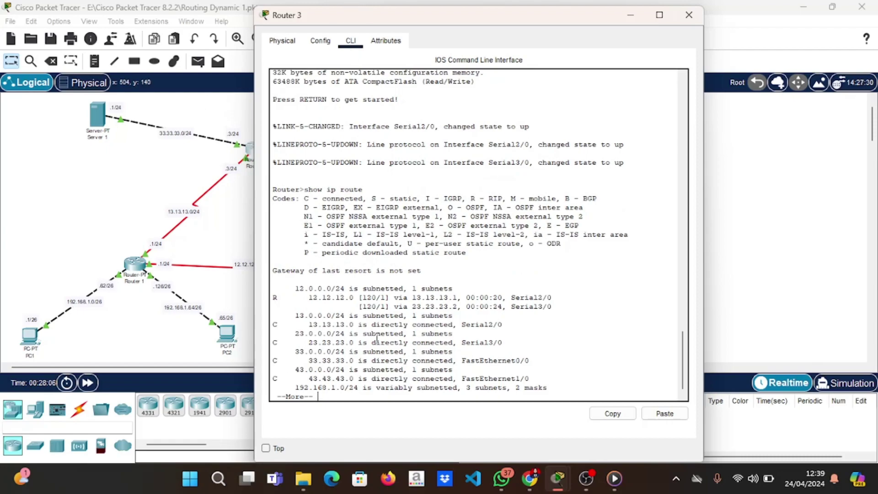
{"action": "left_click_drag", "start_coordinate": [298, 315], "coordinate": [530, 379]}
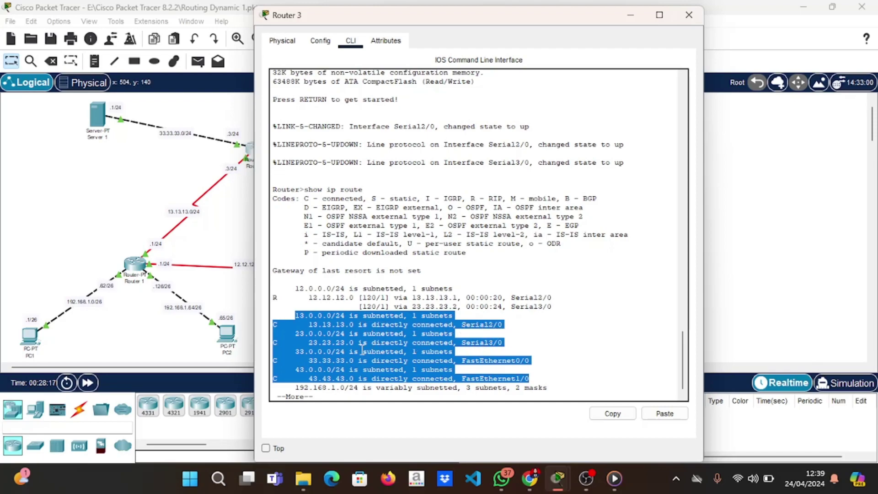
{"action": "left_click", "coordinate": [690, 18]}
Switch to the article in Chrome and read step 7 on the simulation mode packet scenarios.
{"action": "mouse_move", "coordinate": [529, 478]}
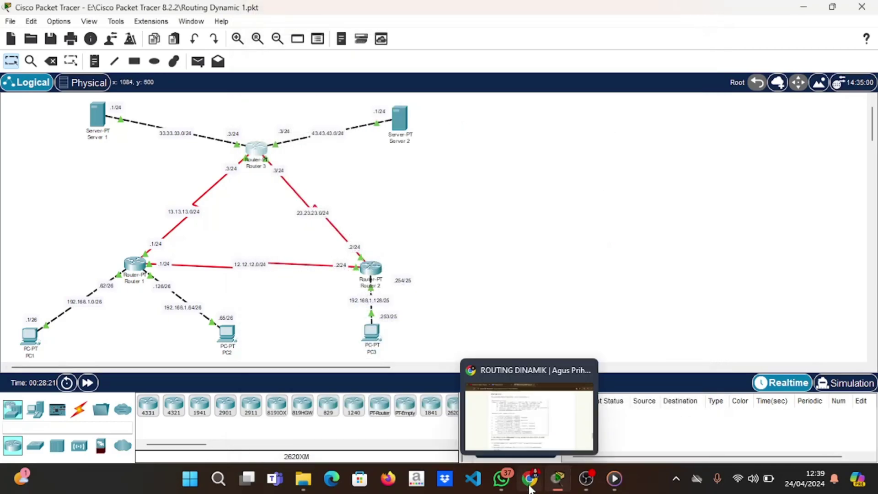
{"action": "left_click", "coordinate": [512, 431]}
{"action": "scroll", "coordinate": [347, 256], "scroll_direction": "down", "scroll_amount": 4}
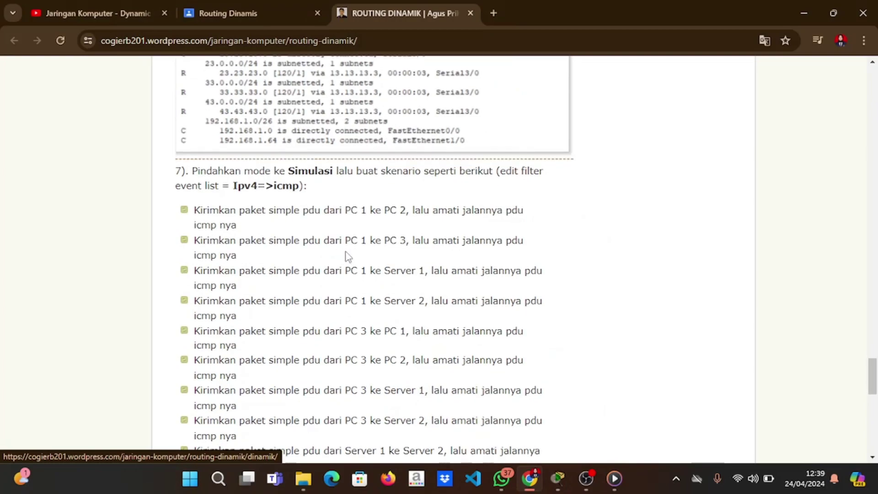
{"action": "scroll", "coordinate": [348, 256], "scroll_direction": "down", "scroll_amount": 1}
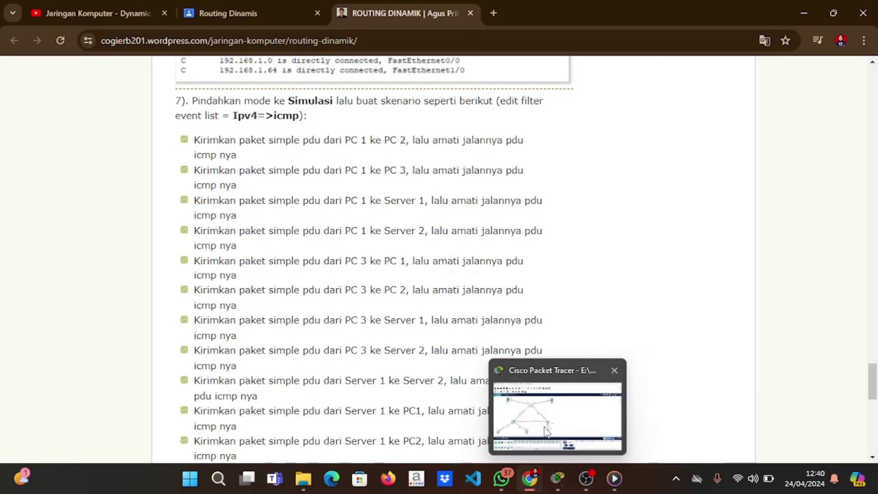
Return to Cisco Packet Tracer, switch to Simulation mode and filter the visible events to ICMP.
{"action": "left_click", "coordinate": [547, 432]}
{"action": "left_click", "coordinate": [849, 388]}
{"action": "left_click", "coordinate": [761, 361]}
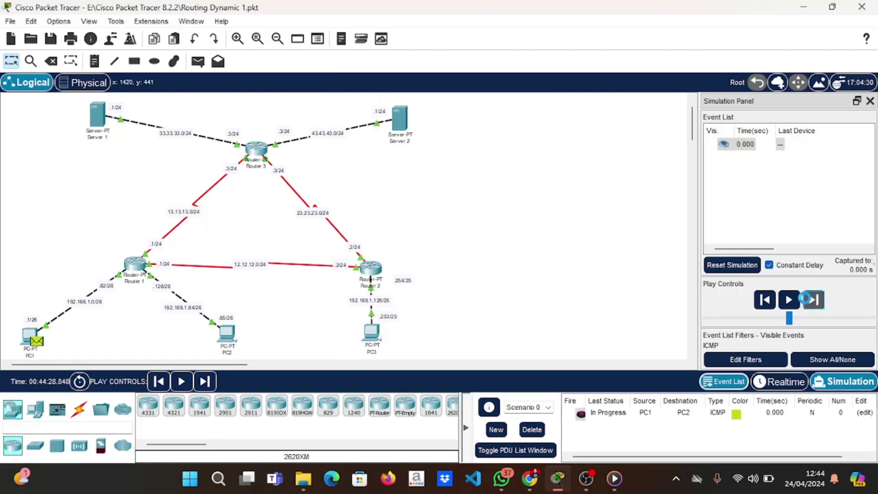
Step the ICMP packet from PC1 to PC2 and back through the simulation, and delete the scenario.
{"action": "left_click", "coordinate": [809, 301]}
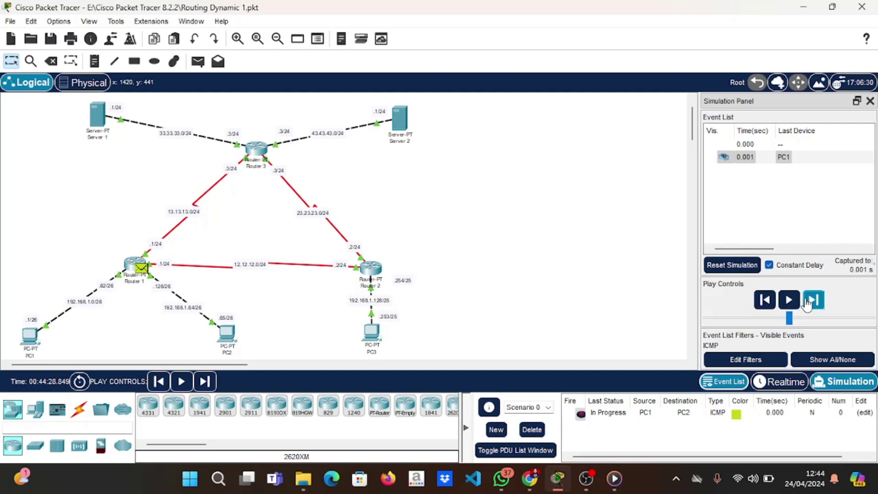
{"action": "left_click", "coordinate": [808, 302]}
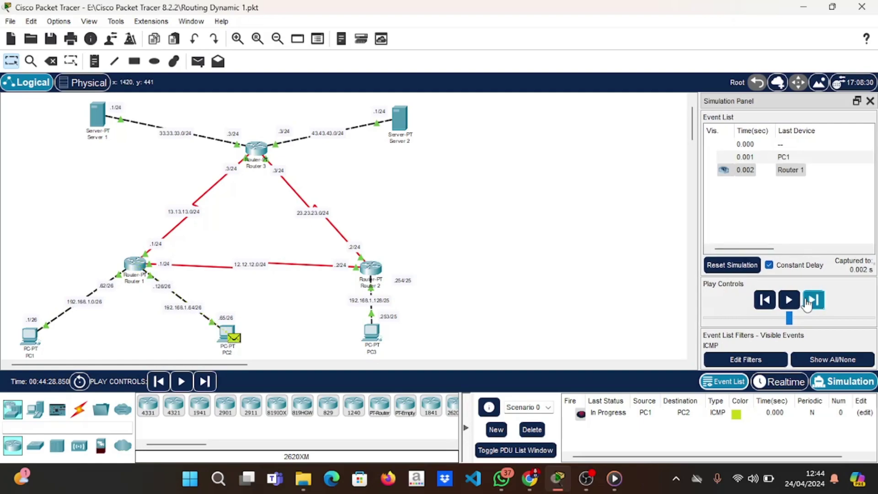
{"action": "left_click", "coordinate": [808, 302]}
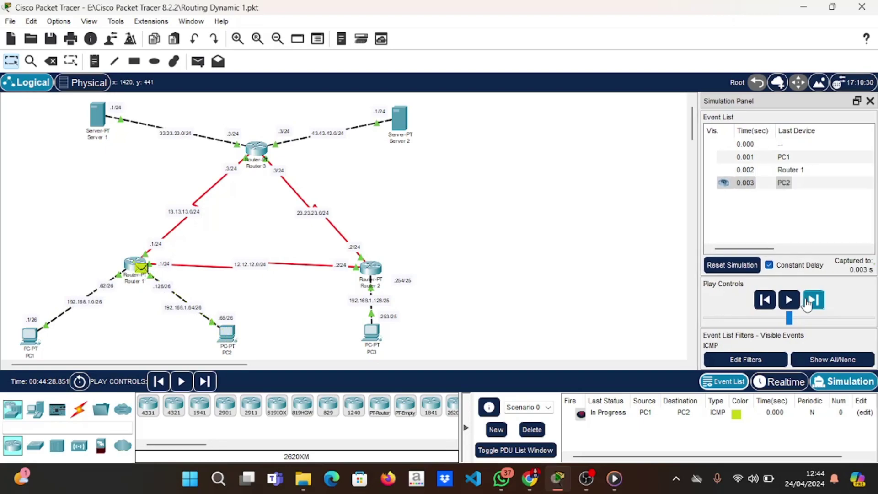
{"action": "left_click", "coordinate": [808, 303]}
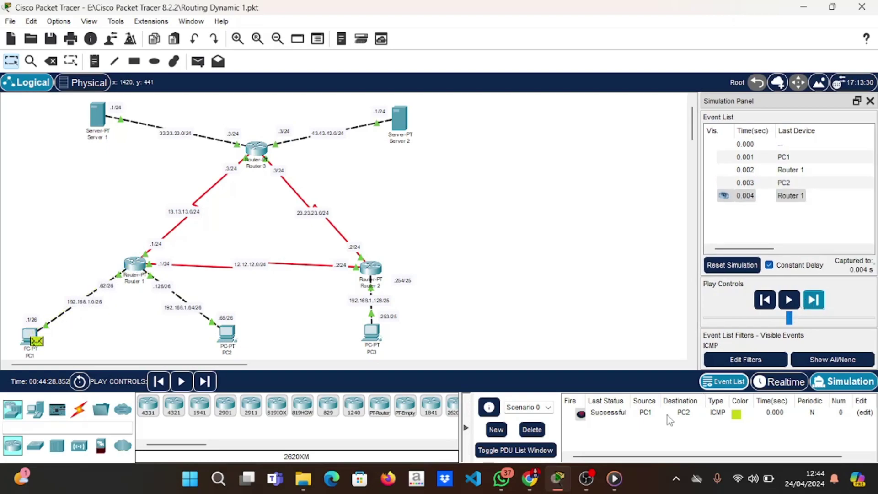
{"action": "left_click", "coordinate": [531, 430]}
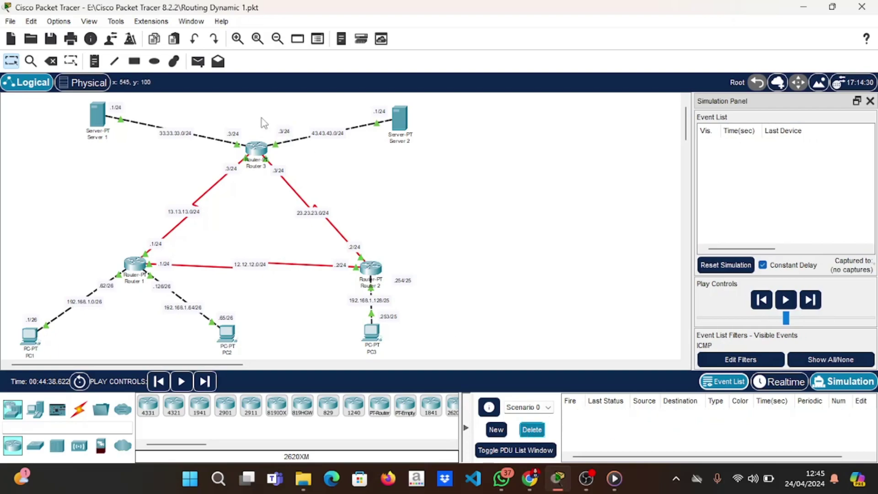
Add a simple PDU from PC1 to PC3.
{"action": "left_click", "coordinate": [197, 62]}
{"action": "left_click", "coordinate": [30, 337]}
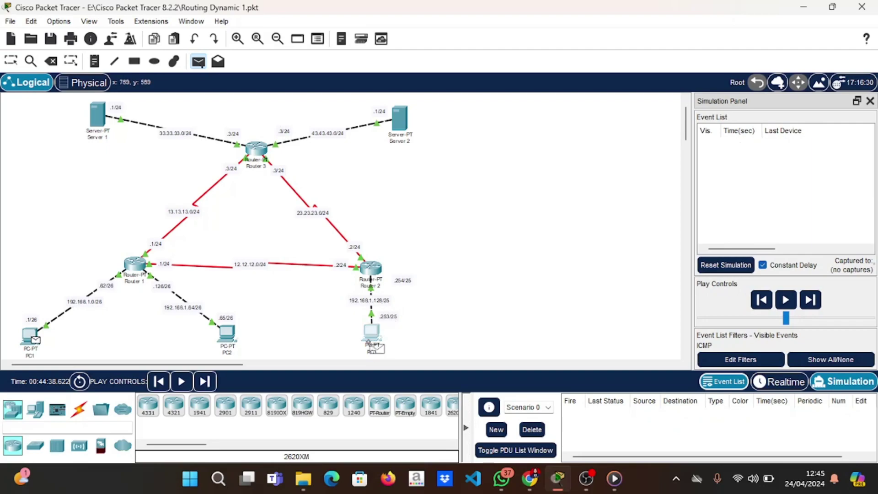
{"action": "left_click", "coordinate": [380, 337]}
Step the ICMP packet from PC1 to PC3 and back through the simulation, and delete the scenario.
{"action": "left_click", "coordinate": [813, 300]}
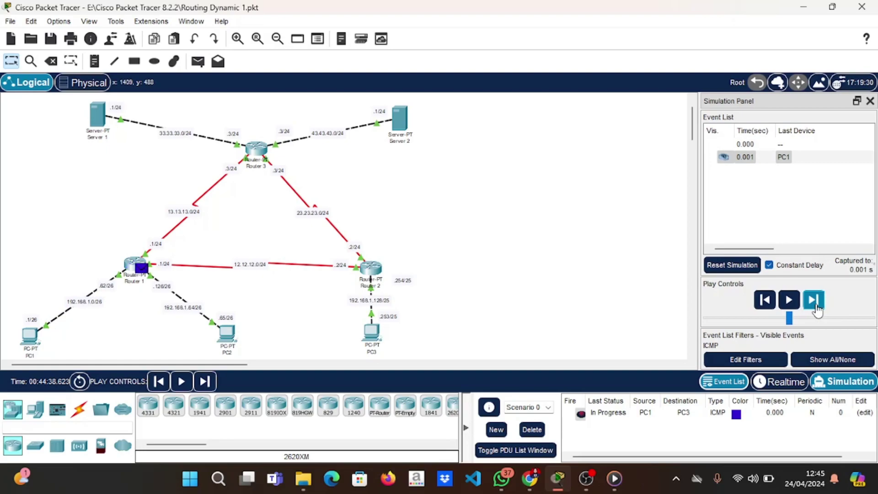
{"action": "left_click", "coordinate": [814, 302]}
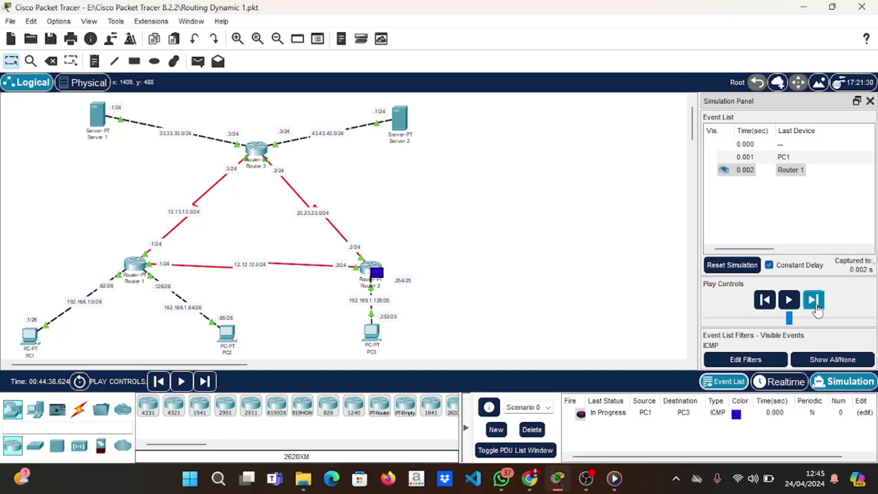
{"action": "left_click", "coordinate": [815, 304]}
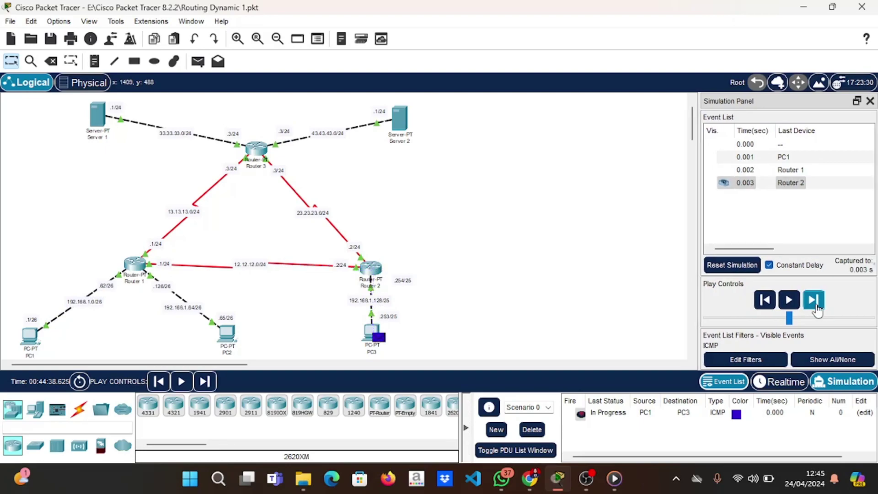
{"action": "left_click", "coordinate": [814, 300]}
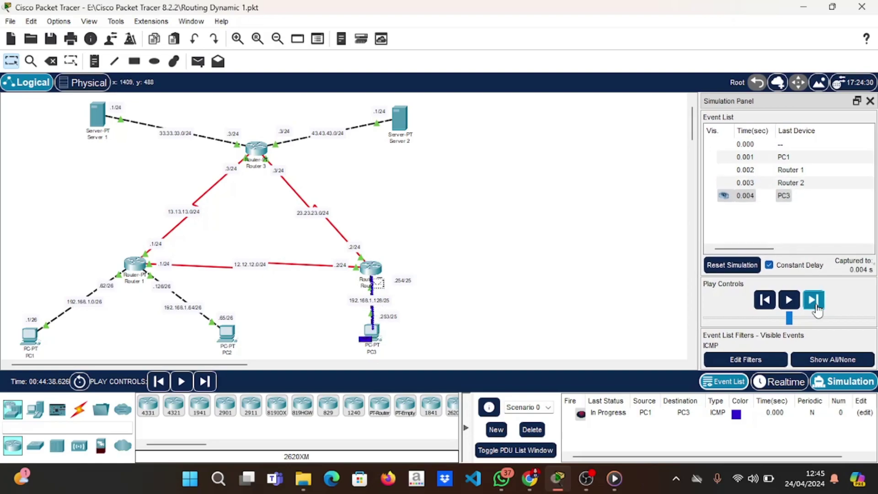
{"action": "left_click", "coordinate": [814, 302]}
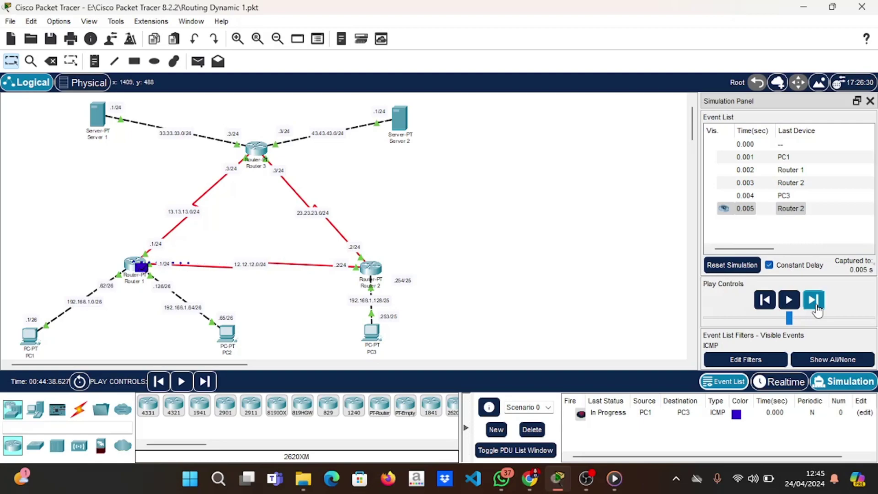
{"action": "left_click", "coordinate": [814, 301]}
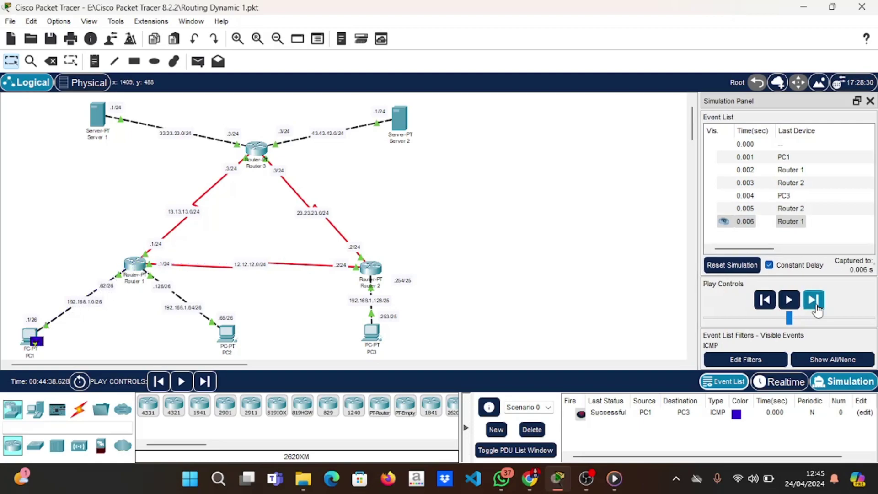
{"action": "left_click", "coordinate": [532, 430]}
Switch to the article in Chrome and read the remaining packet scenarios and the following steps.
{"action": "mouse_move", "coordinate": [529, 478]}
{"action": "left_click", "coordinate": [528, 442]}
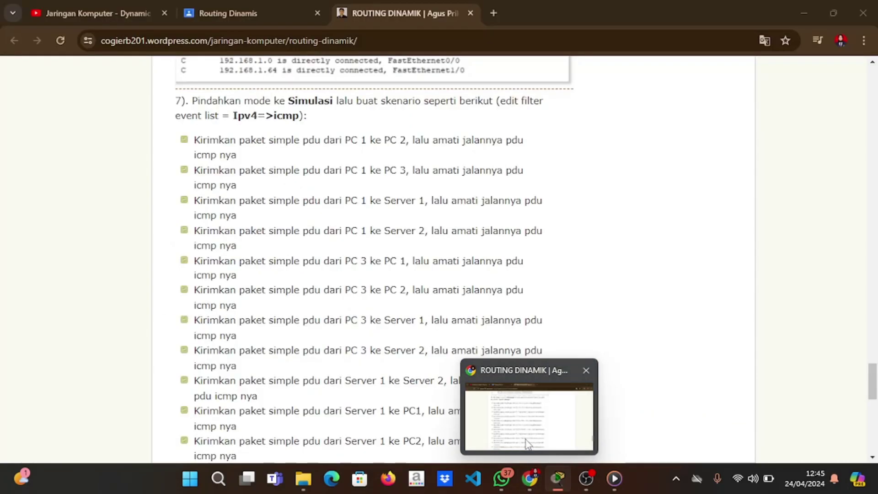
{"action": "scroll", "coordinate": [365, 345], "scroll_direction": "down", "scroll_amount": 2}
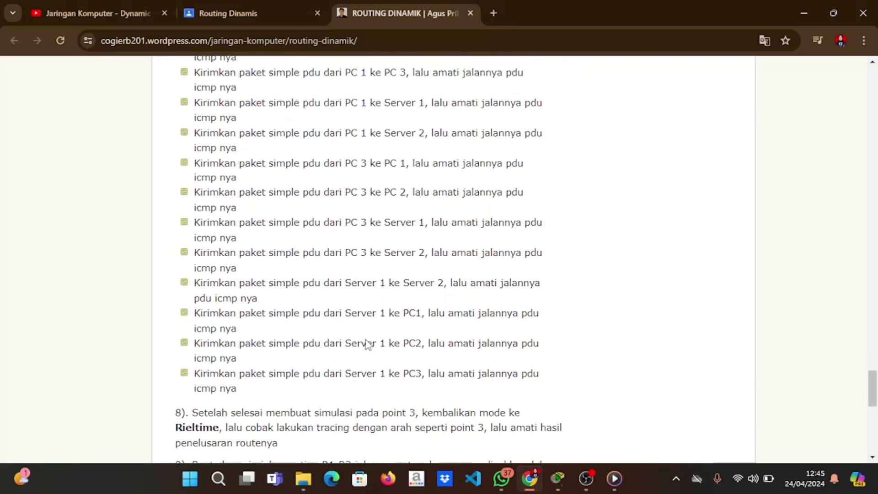
{"action": "scroll", "coordinate": [420, 204], "scroll_direction": "down", "scroll_amount": 1}
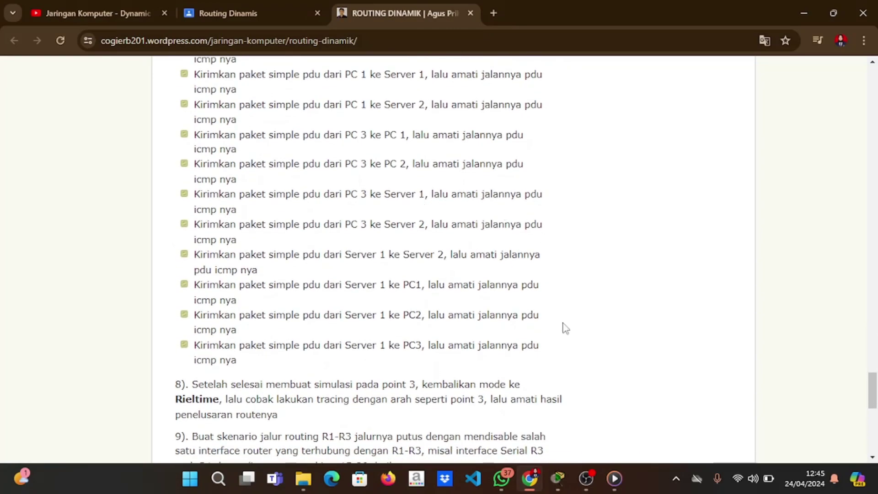
Return to Cisco Packet Tracer and add a simple PDU from PC1 to Server 1.
{"action": "left_click", "coordinate": [554, 421]}
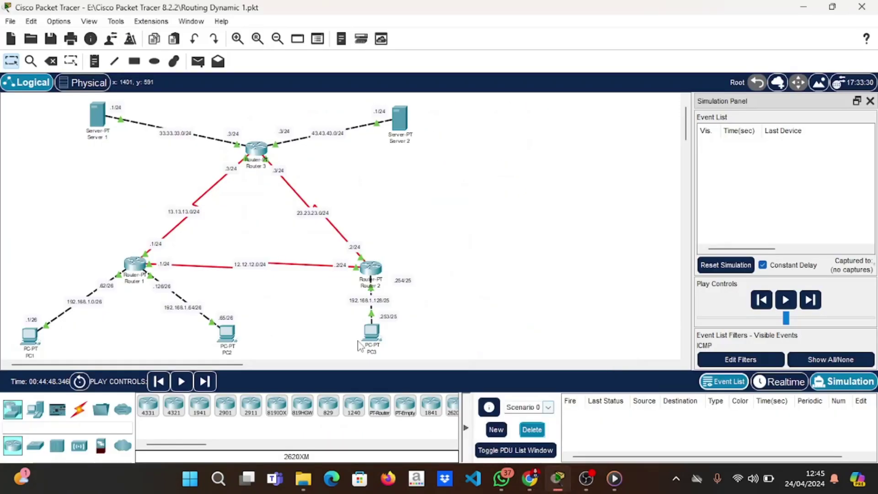
{"action": "left_click", "coordinate": [198, 61]}
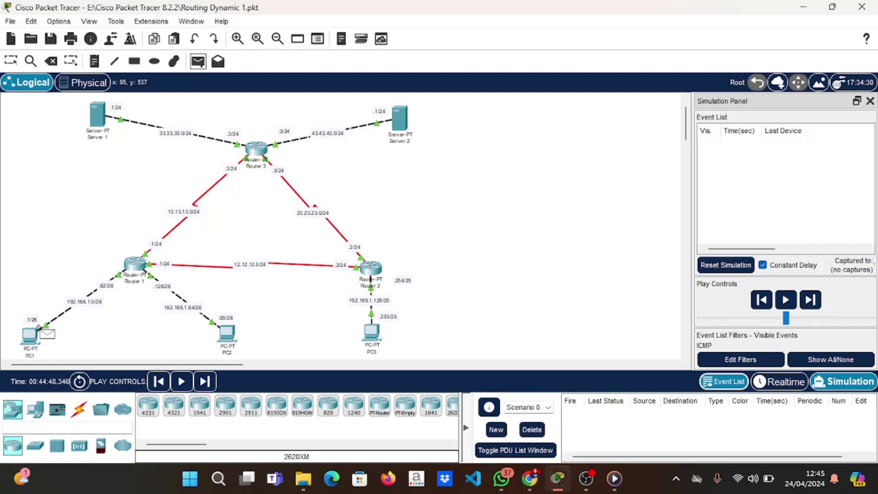
{"action": "left_click", "coordinate": [36, 341]}
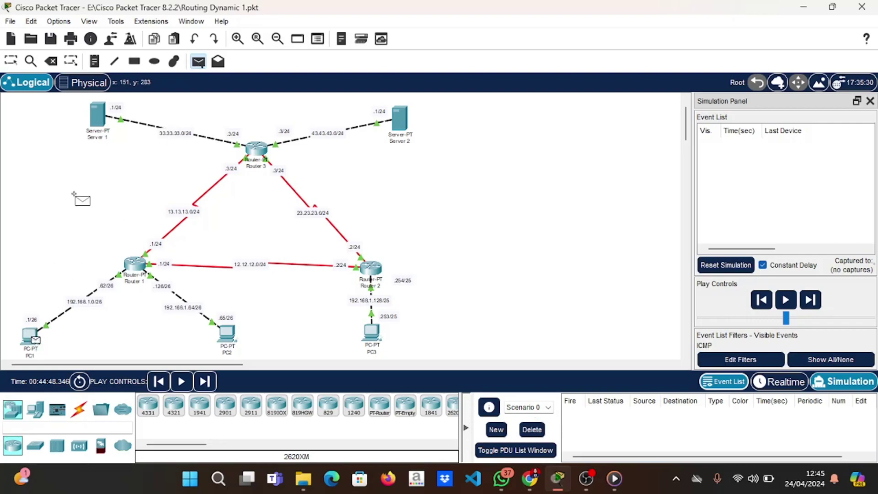
{"action": "left_click", "coordinate": [103, 132]}
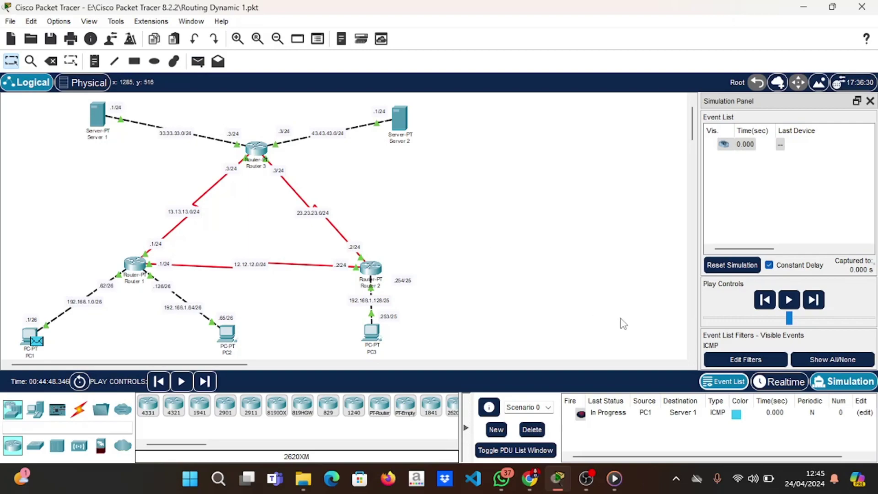
Step the ICMP packet from PC1 through Router 1 to Router 3 towards Server 1, and reset the simulation.
{"action": "left_click", "coordinate": [813, 304]}
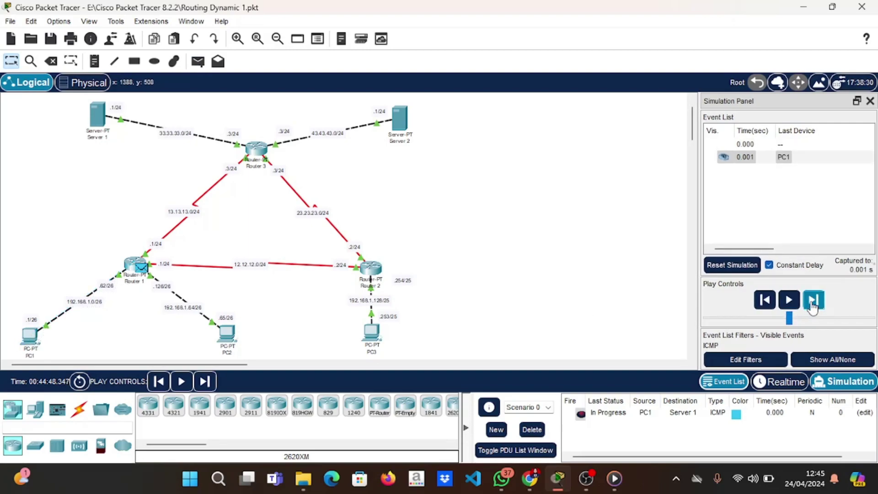
{"action": "left_click", "coordinate": [812, 302]}
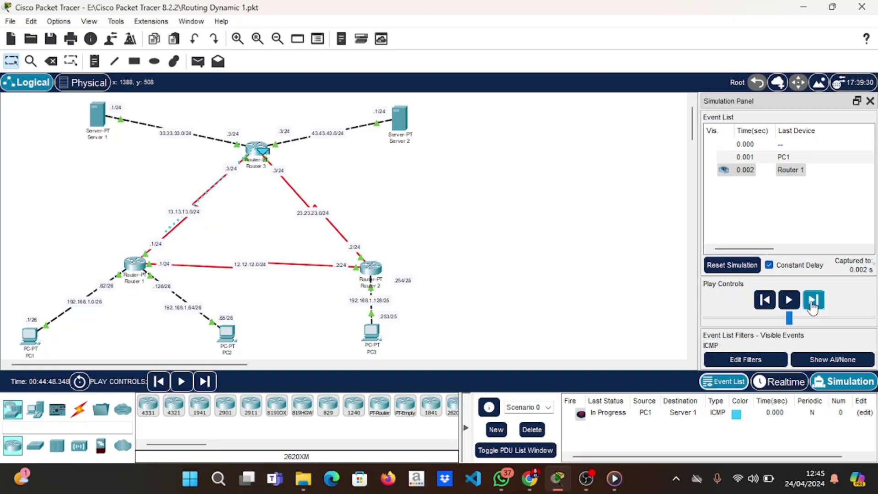
{"action": "left_click", "coordinate": [812, 302]}
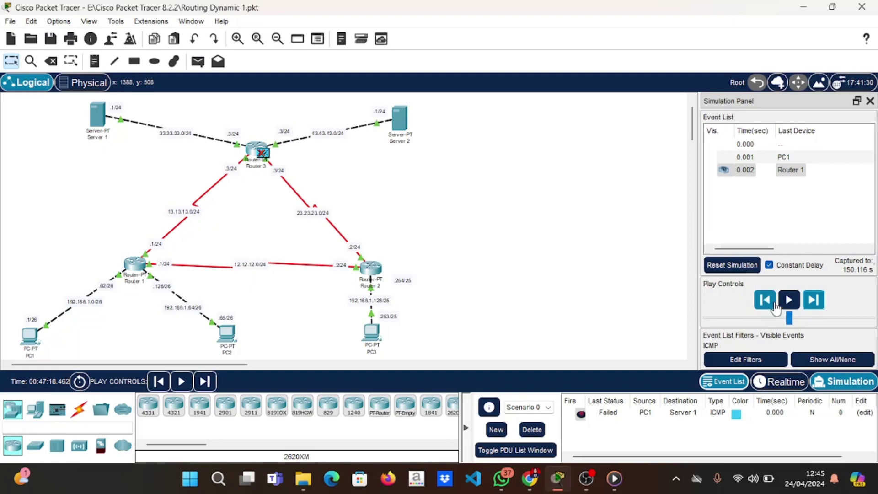
{"action": "left_click", "coordinate": [733, 265]}
Step the ICMP packet from PC1 to Server 1 and back through the simulation, and delete the scenario.
{"action": "left_click", "coordinate": [816, 301]}
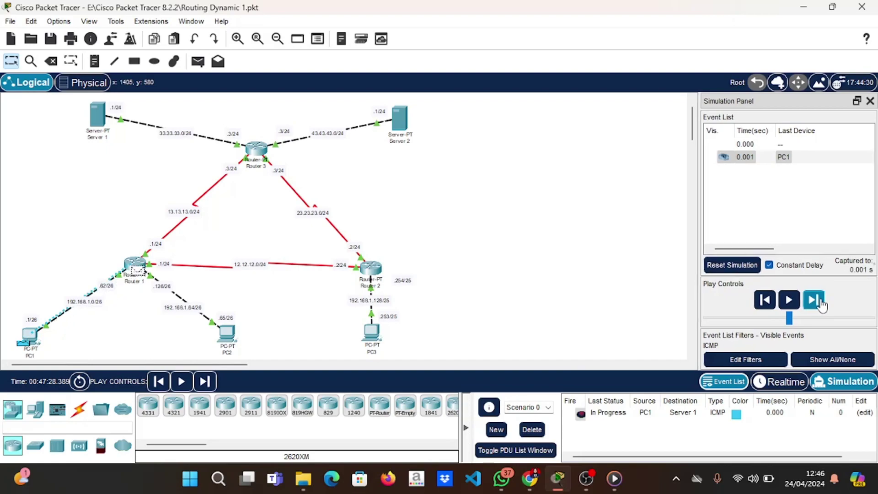
{"action": "left_click", "coordinate": [820, 301]}
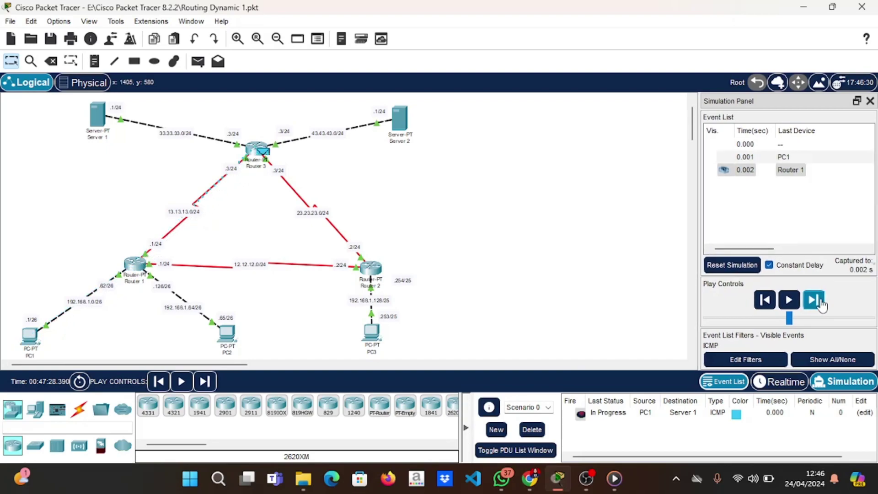
{"action": "left_click", "coordinate": [821, 302]}
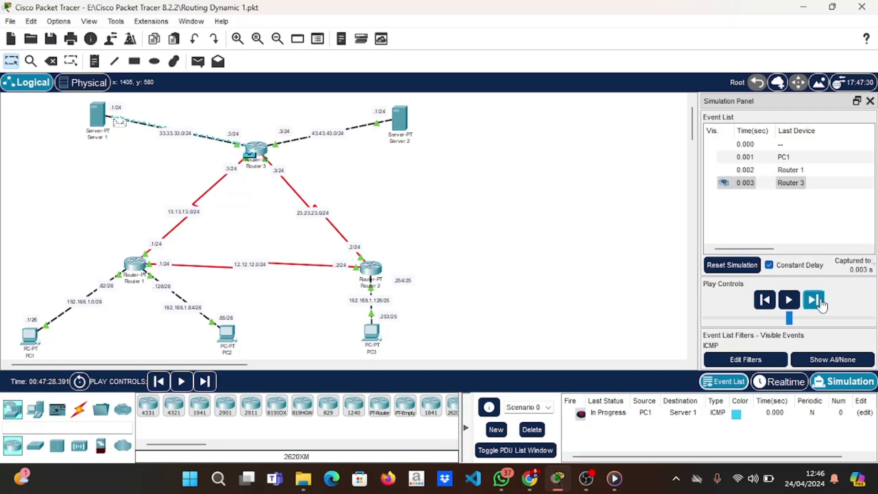
{"action": "left_click", "coordinate": [820, 302]}
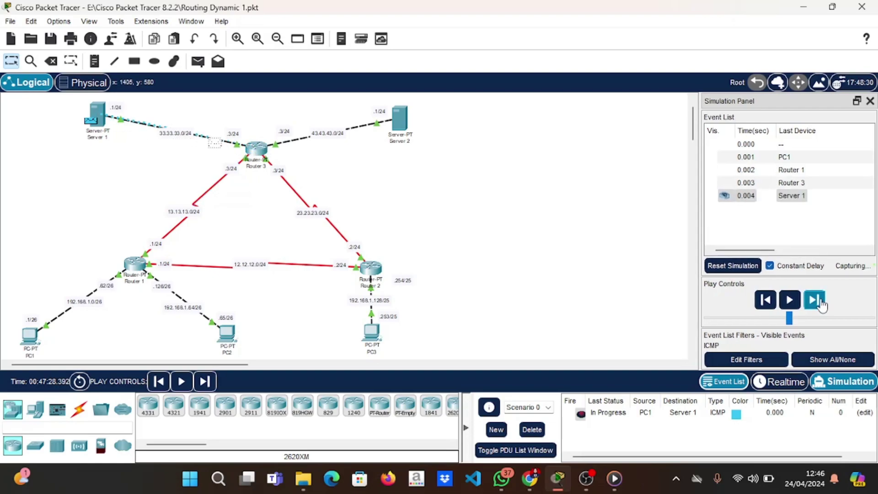
{"action": "left_click", "coordinate": [820, 302]}
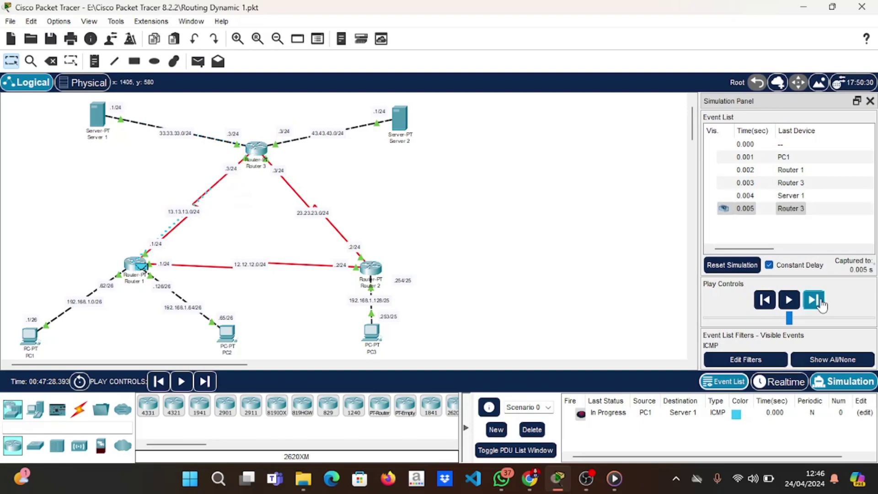
{"action": "left_click", "coordinate": [820, 302]}
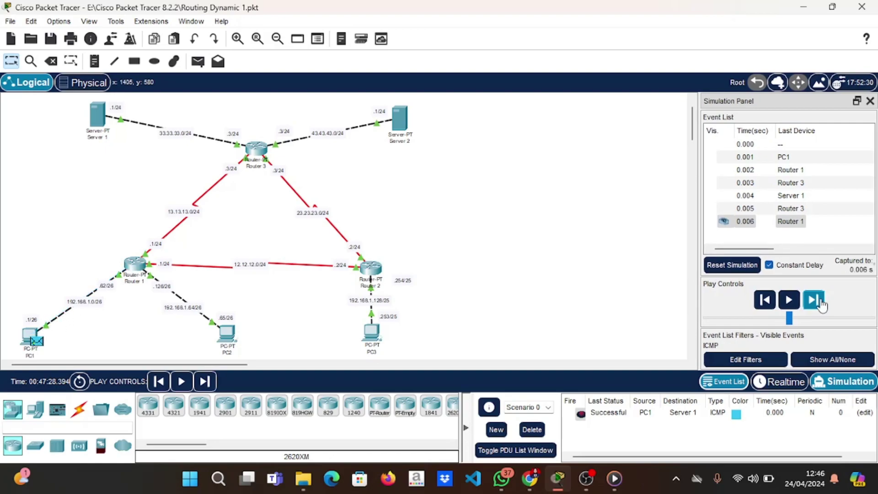
{"action": "left_click", "coordinate": [531, 429]}
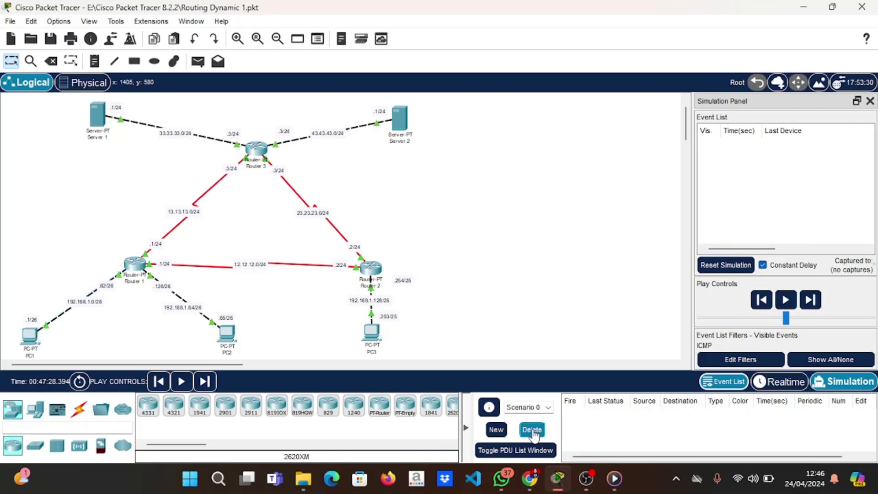
Add a simple PDU from PC1 to Server 2.
{"action": "left_click", "coordinate": [192, 68]}
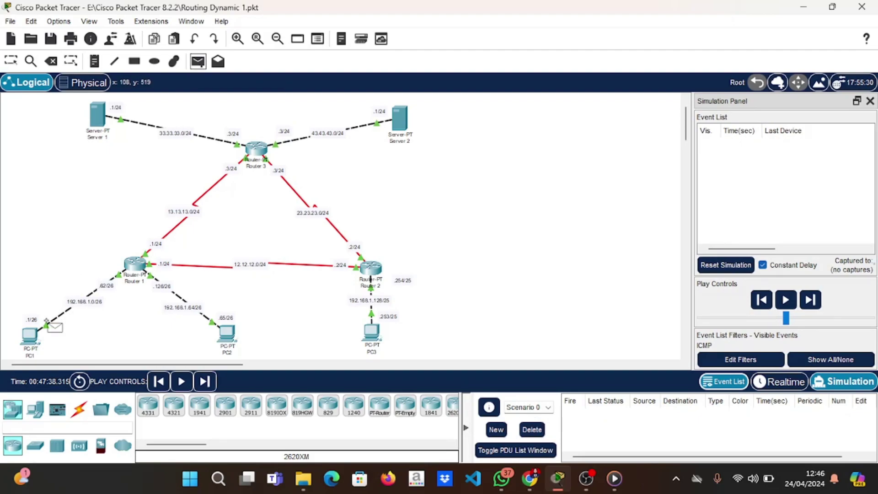
{"action": "left_click", "coordinate": [33, 339]}
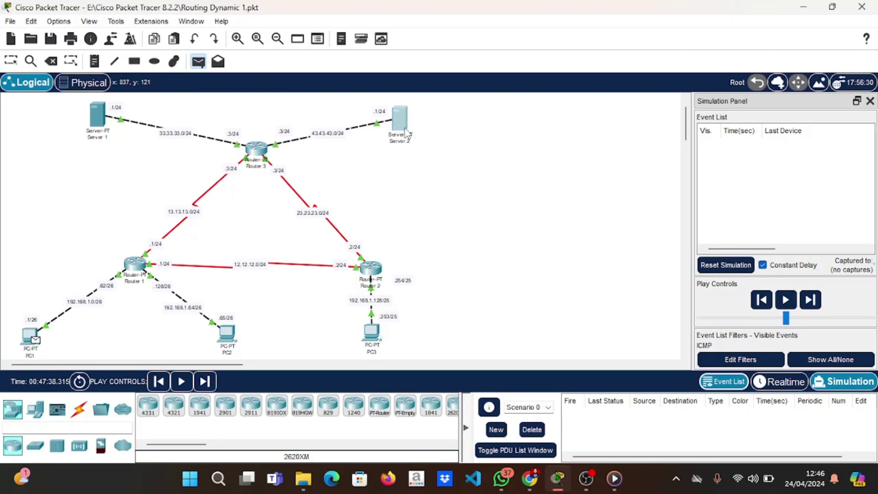
{"action": "left_click", "coordinate": [400, 120]}
Step the ICMP packet from PC1 through Router 1 to Router 3 towards Server 2, and reset the simulation.
{"action": "left_click", "coordinate": [813, 300]}
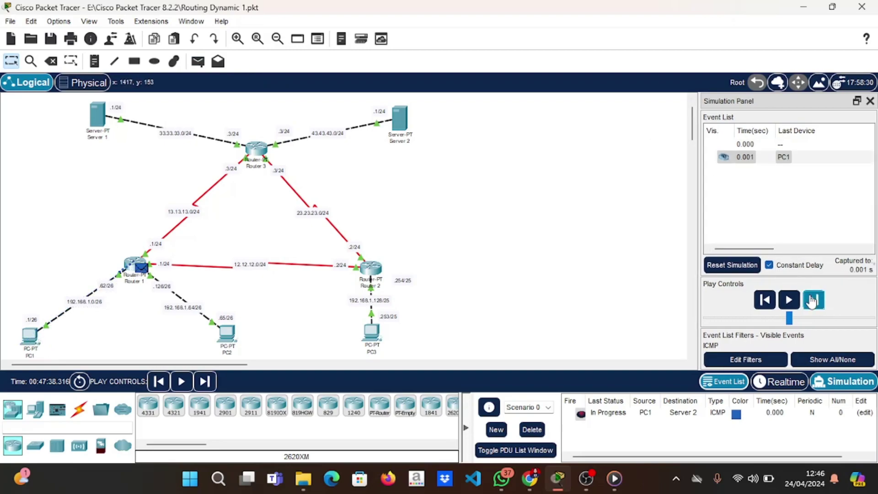
{"action": "left_click", "coordinate": [813, 301]}
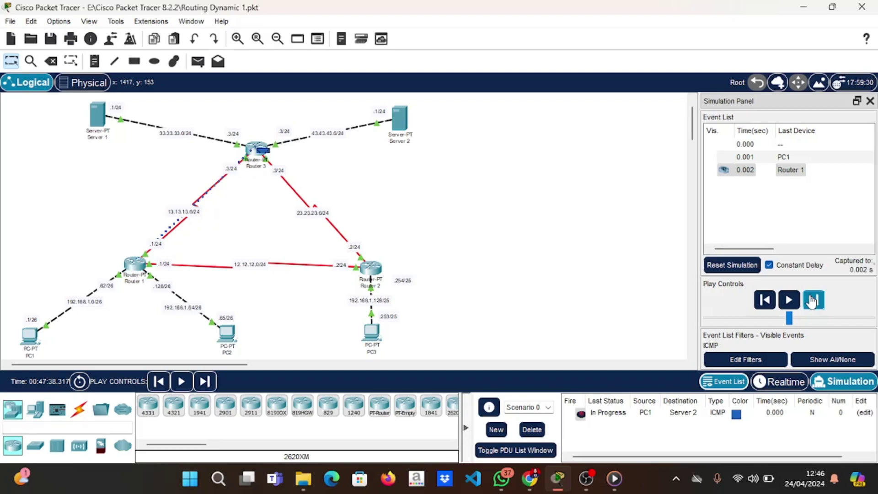
{"action": "left_click", "coordinate": [813, 301]}
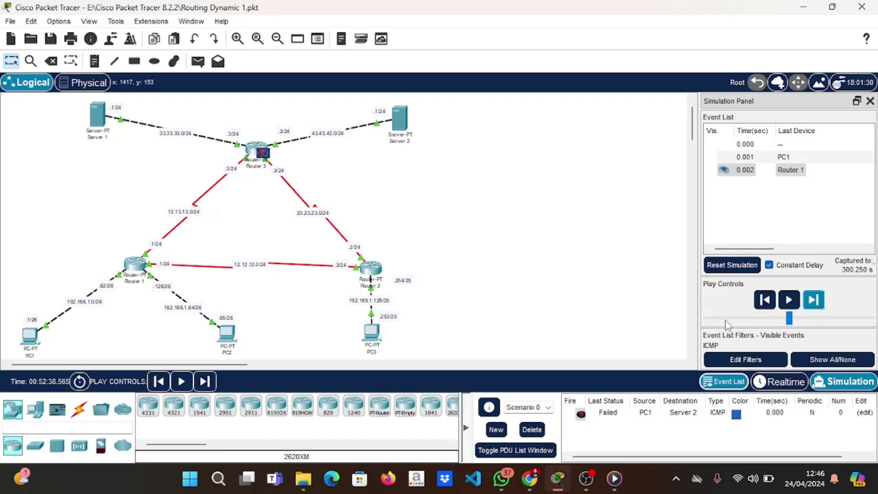
{"action": "left_click", "coordinate": [737, 267]}
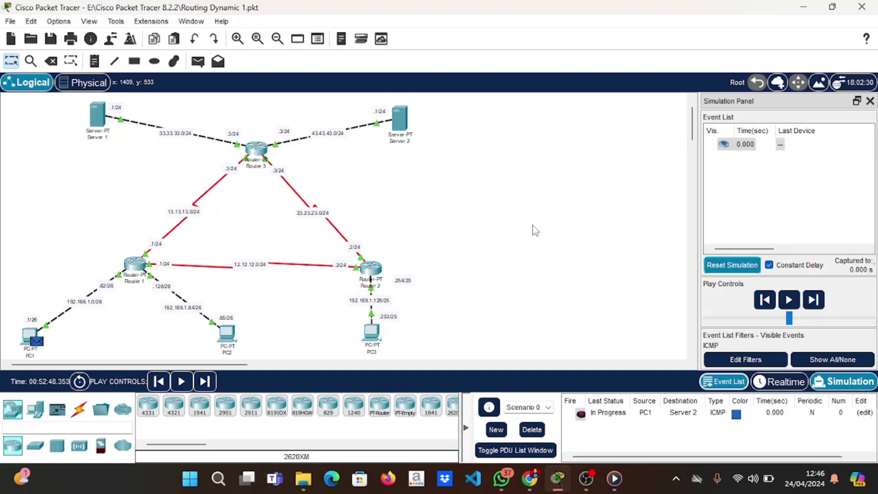
Step the ICMP packet from PC1 to Server 2 and all the way back to PC1 through the simulation.
{"action": "left_click", "coordinate": [198, 62]}
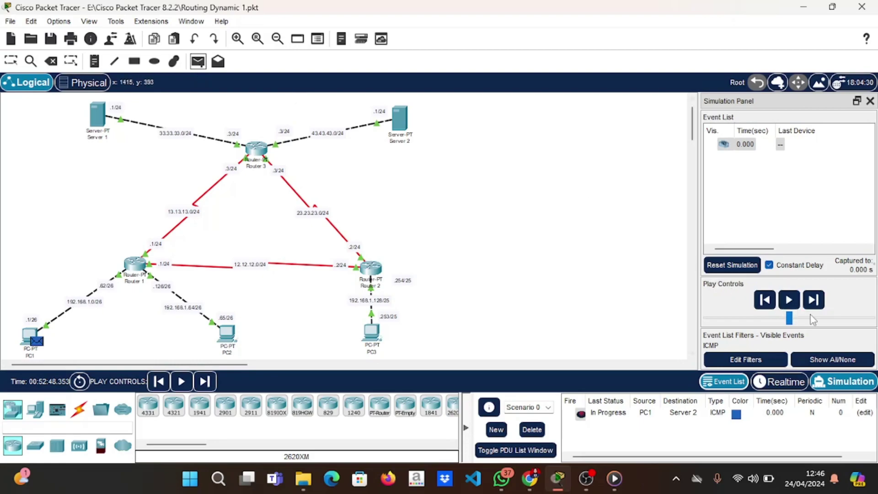
{"action": "left_click", "coordinate": [822, 307]}
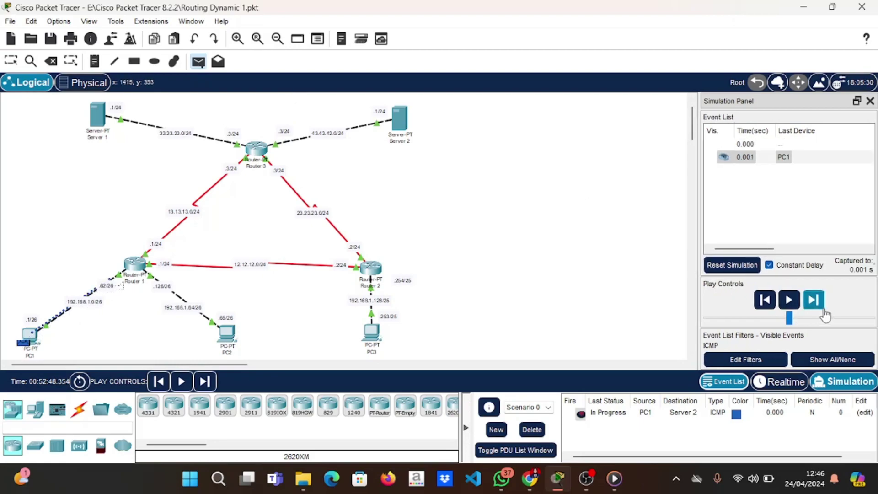
{"action": "left_click", "coordinate": [823, 309]}
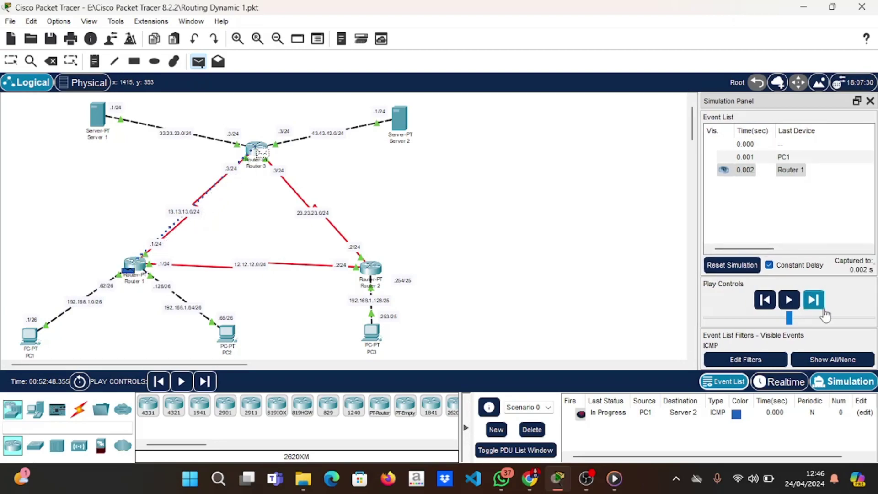
{"action": "left_click", "coordinate": [823, 310]}
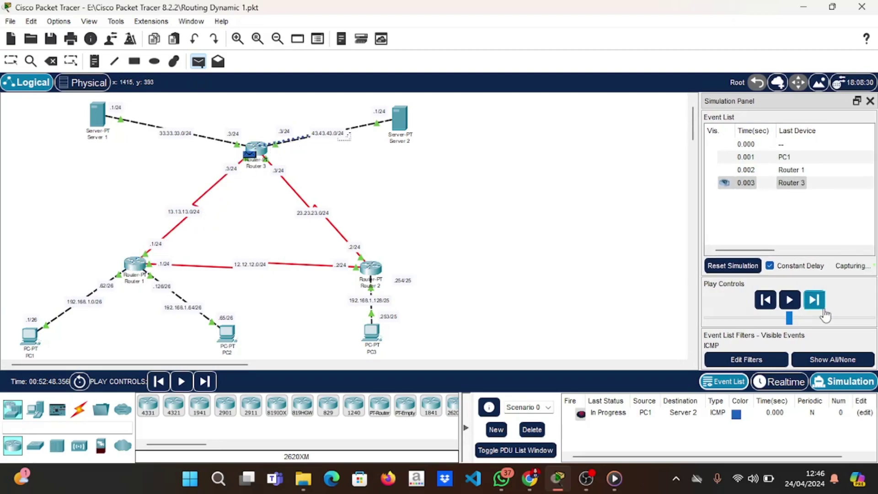
{"action": "left_click", "coordinate": [824, 314]}
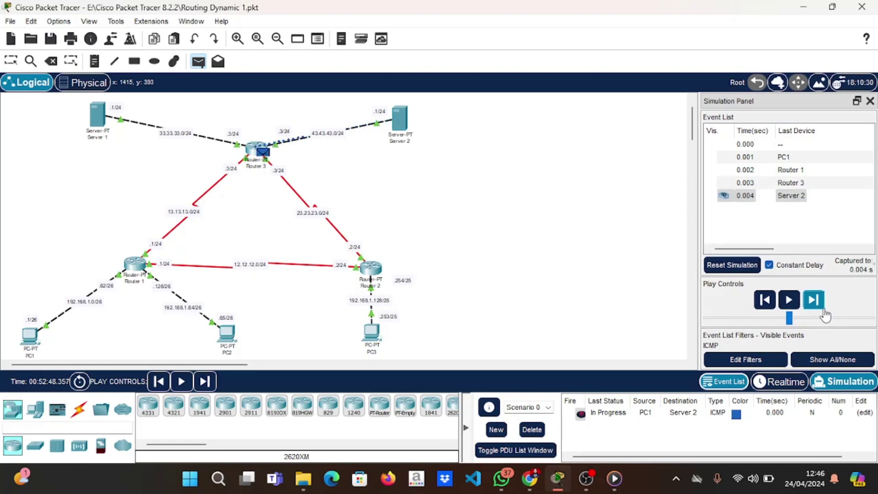
{"action": "left_click", "coordinate": [824, 311]}
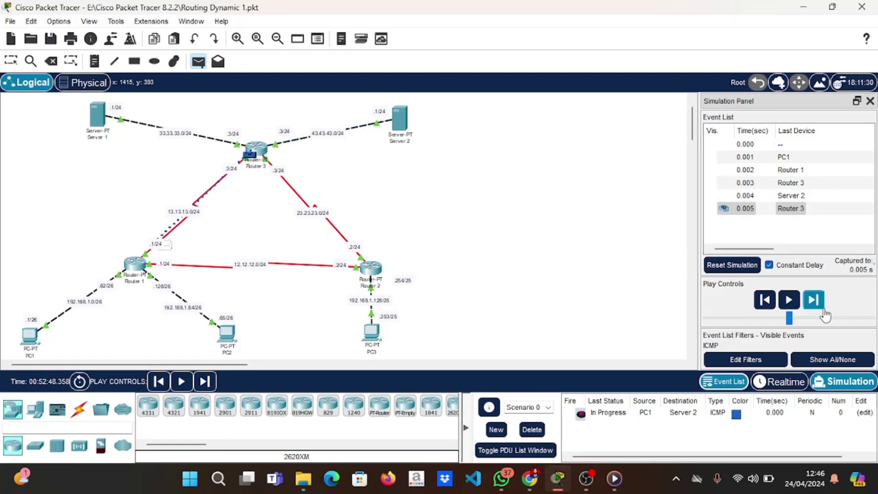
{"action": "left_click", "coordinate": [824, 314]}
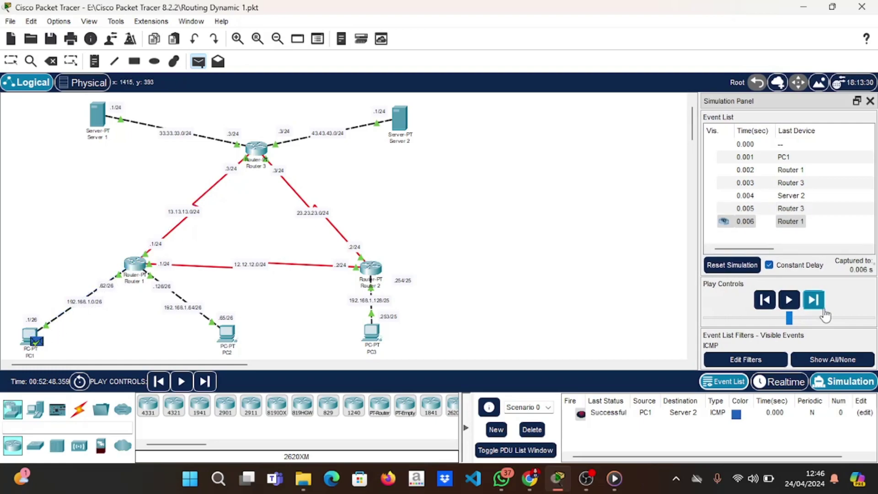
Switch to the routing article in Chrome and read the packet scenarios starting from PC 3 and Server 1.
{"action": "mouse_move", "coordinate": [529, 478]}
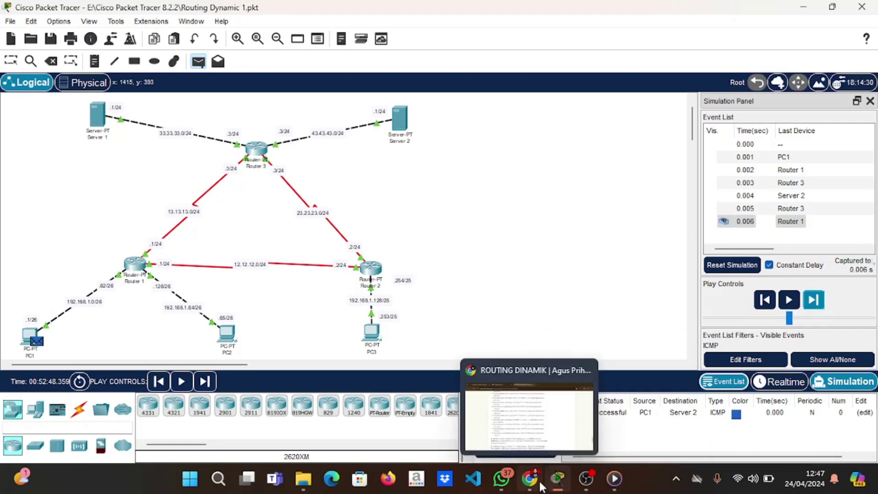
{"action": "left_click", "coordinate": [474, 371]}
{"action": "scroll", "coordinate": [444, 336], "scroll_direction": "down", "scroll_amount": 2}
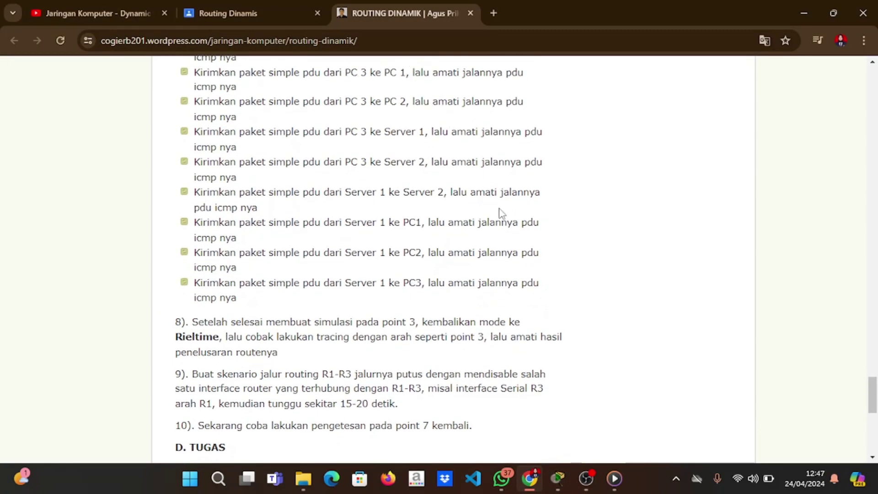
Return to Cisco Packet Tracer and delete the scenario holding the PC1 to Server 2 packet.
{"action": "mouse_move", "coordinate": [558, 479]}
{"action": "left_click", "coordinate": [556, 421]}
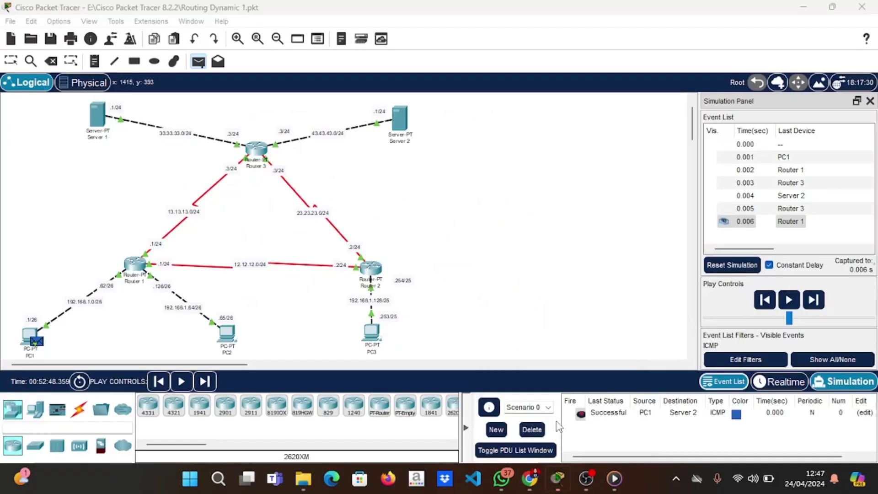
{"action": "left_click", "coordinate": [532, 429]}
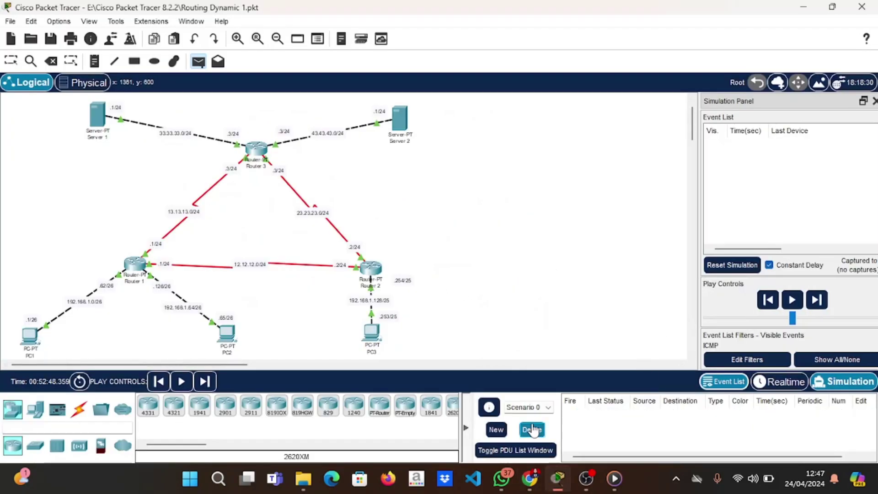
Add a simple PDU from PC3 to PC1.
{"action": "left_click", "coordinate": [198, 61]}
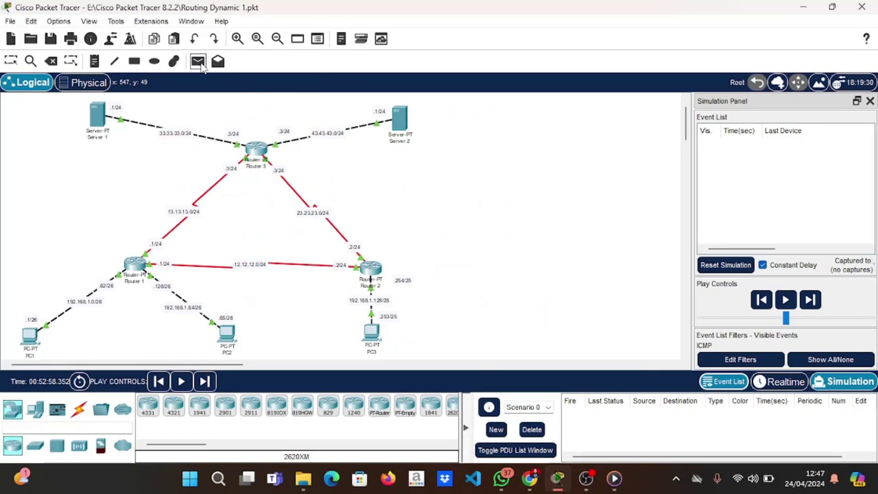
{"action": "left_click", "coordinate": [372, 331]}
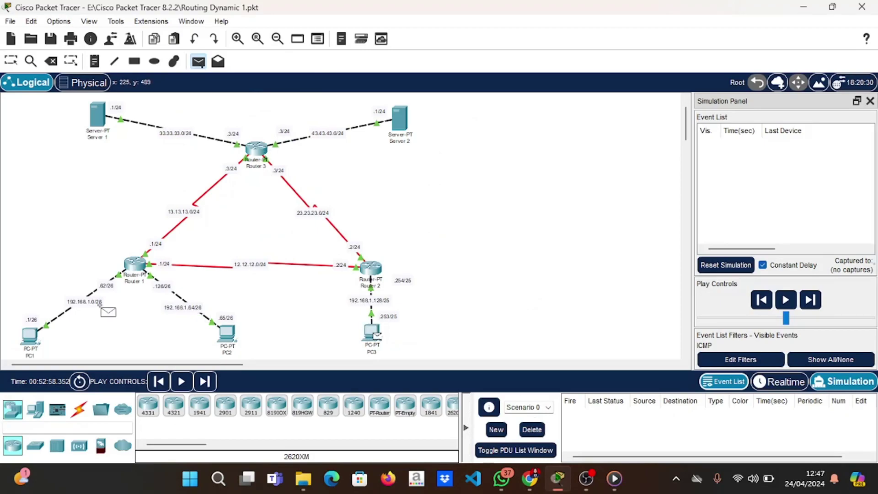
{"action": "left_click", "coordinate": [29, 339]}
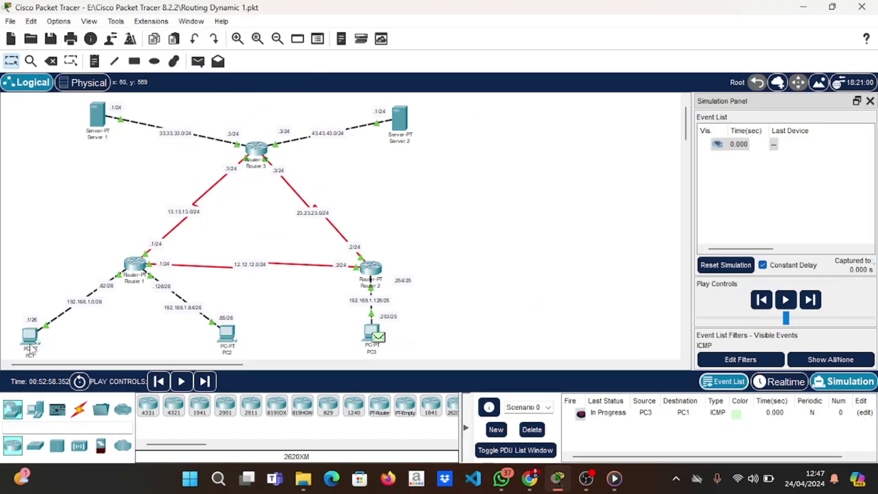
Step the ICMP packet from PC3 to PC1 and all the way back to PC3 through the simulation.
{"action": "left_click", "coordinate": [819, 302]}
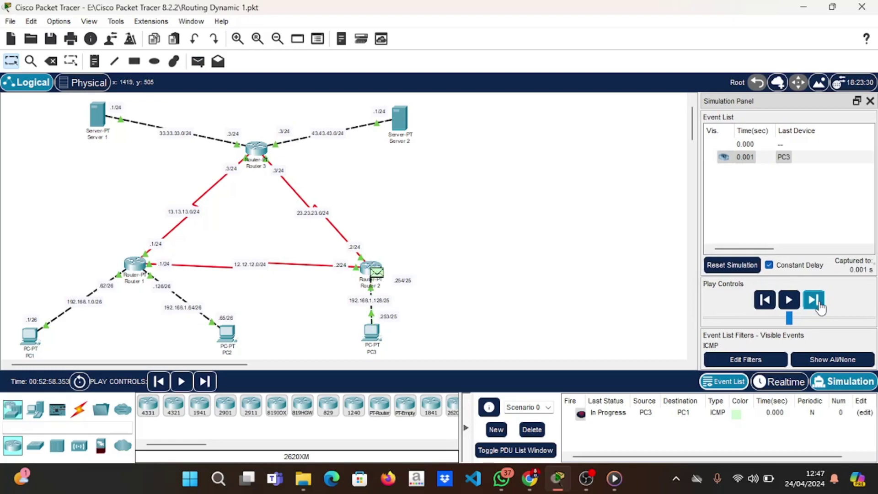
{"action": "left_click", "coordinate": [819, 302]}
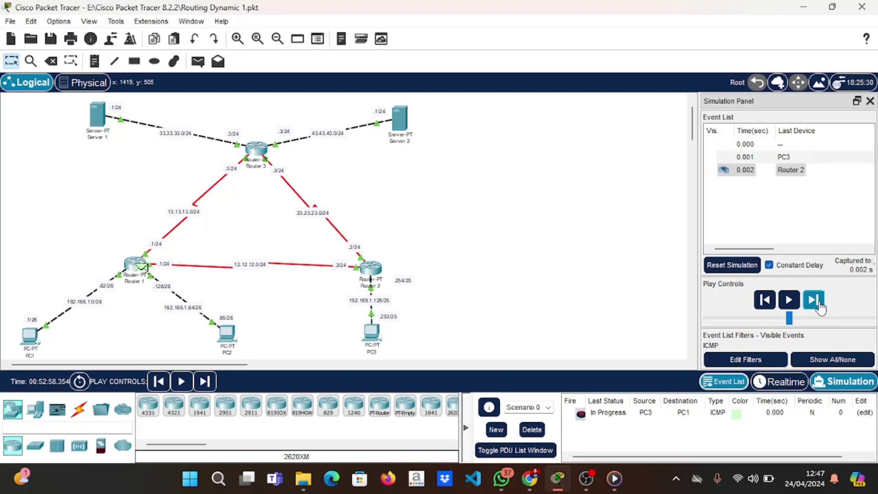
{"action": "left_click", "coordinate": [819, 302]}
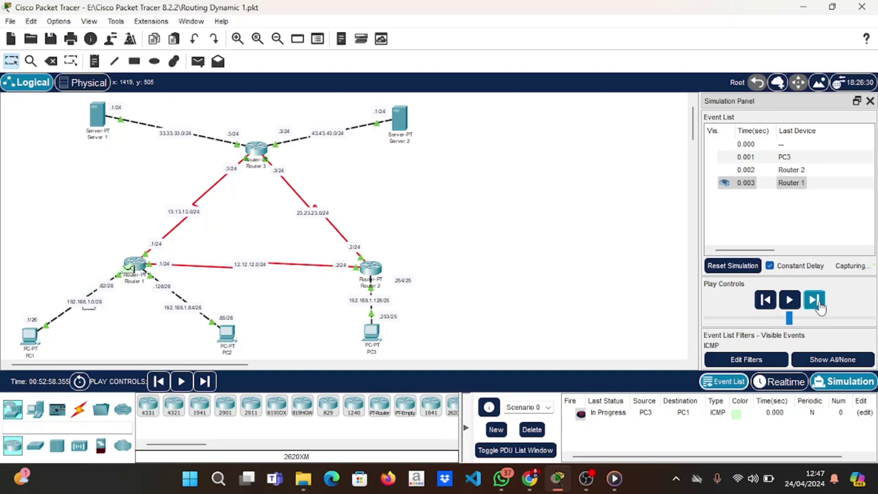
{"action": "left_click", "coordinate": [820, 304]}
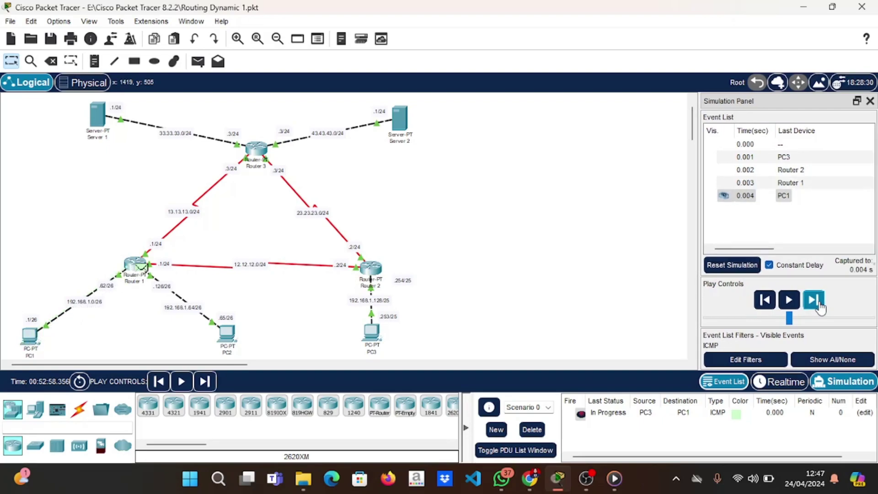
{"action": "left_click", "coordinate": [819, 304]}
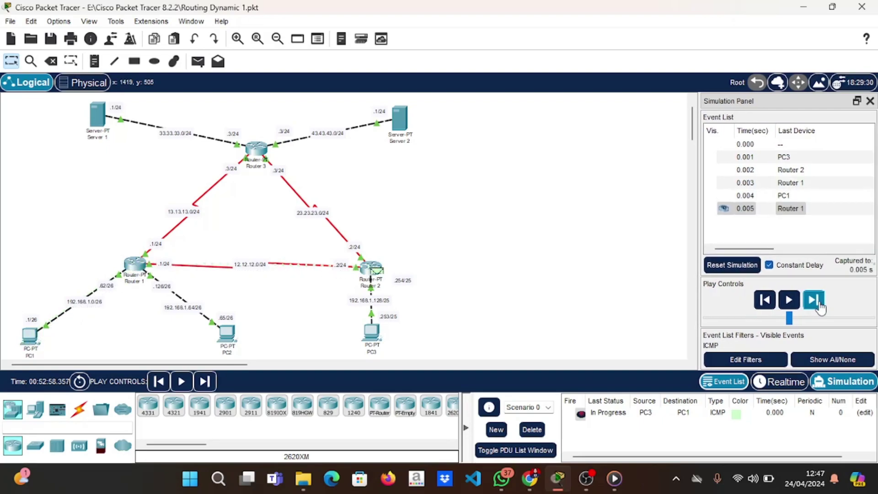
{"action": "left_click", "coordinate": [819, 304]}
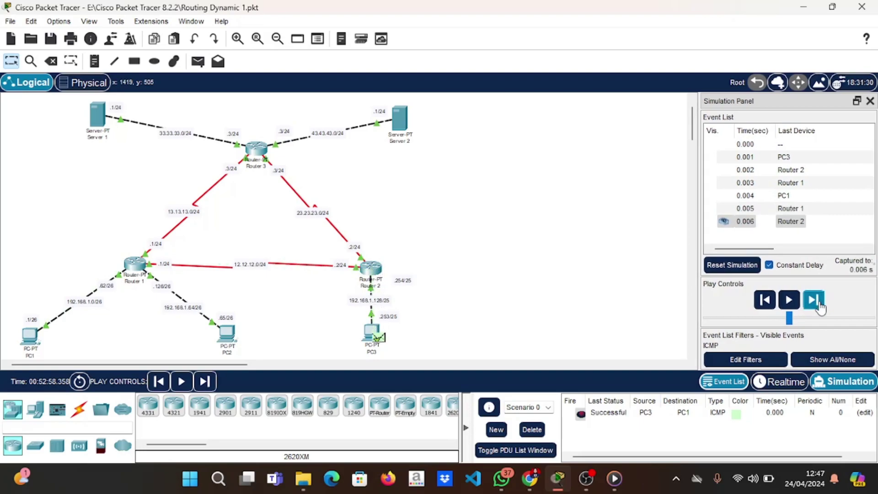
Delete the scenario holding the PC3 to PC1 packet and check the routing article in Chrome for the next packet scenario.
{"action": "left_click", "coordinate": [531, 430]}
{"action": "mouse_move", "coordinate": [526, 482]}
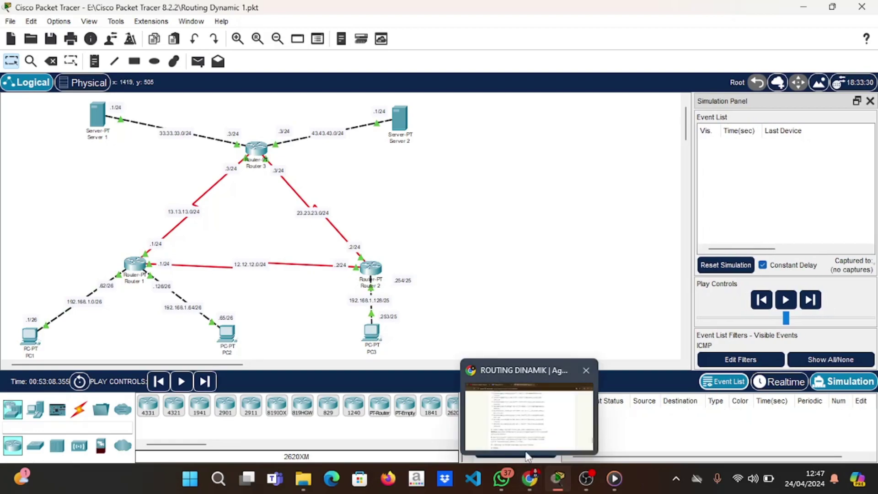
{"action": "left_click", "coordinate": [526, 448]}
{"action": "scroll", "coordinate": [485, 327], "scroll_direction": "down", "scroll_amount": 1}
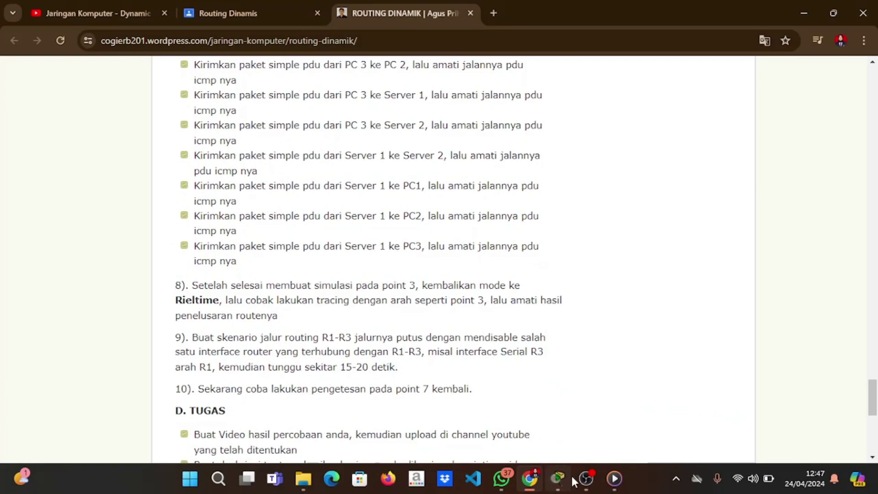
Return to Cisco Packet Tracer and add a simple PDU from PC3 to PC2.
{"action": "mouse_move", "coordinate": [558, 478]}
{"action": "left_click", "coordinate": [541, 435]}
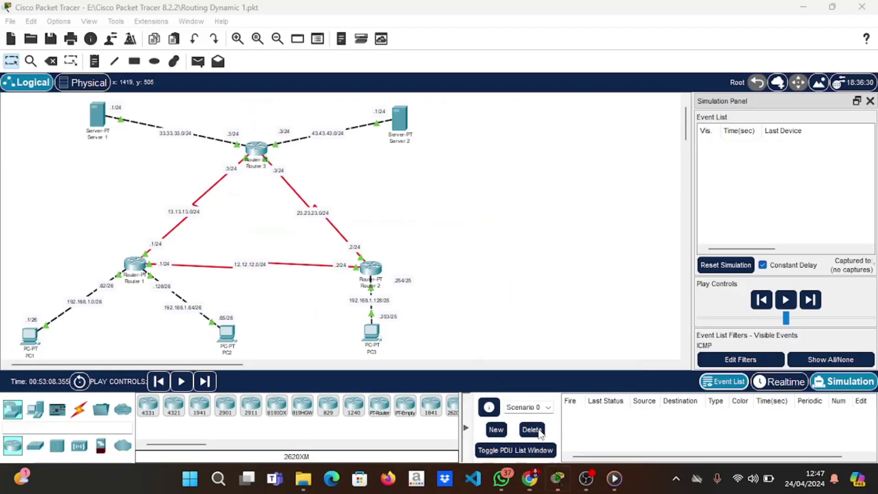
{"action": "left_click", "coordinate": [198, 64]}
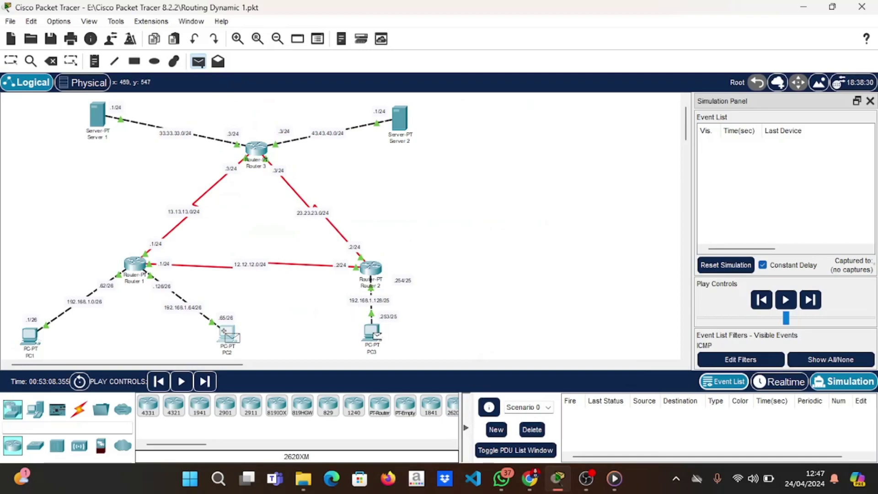
{"action": "left_click", "coordinate": [227, 333]}
Step the ICMP packet from PC3 to PC2 and all the way back to PC3 through the simulation.
{"action": "left_click", "coordinate": [814, 301]}
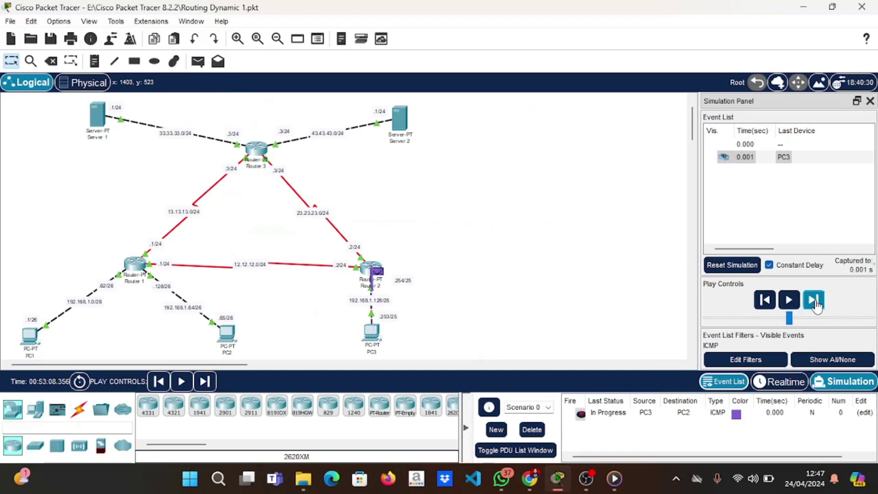
{"action": "left_click", "coordinate": [814, 301]}
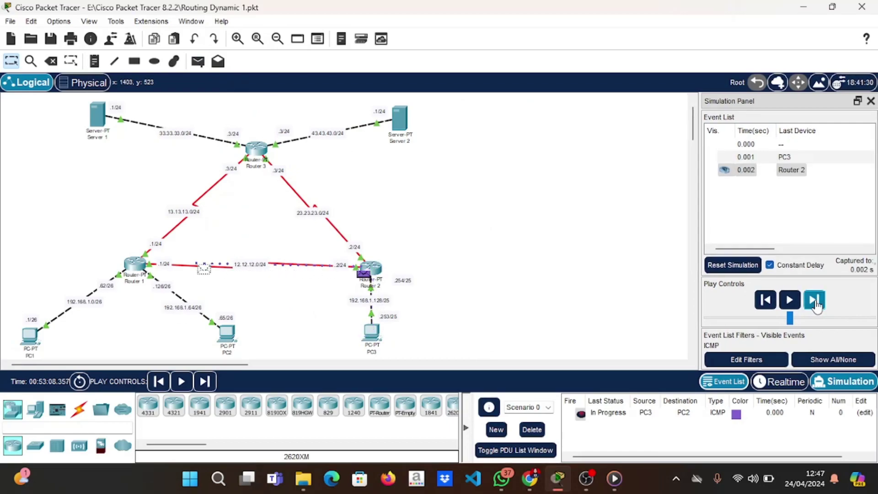
{"action": "left_click", "coordinate": [814, 301]}
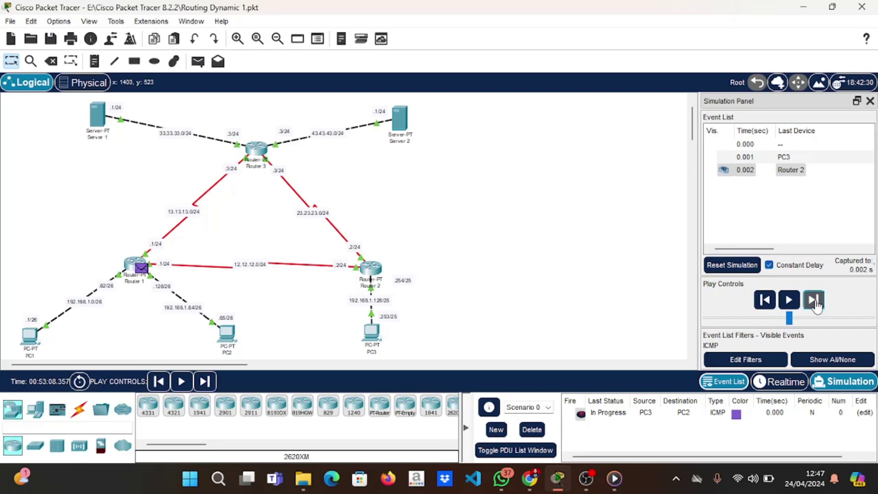
{"action": "left_click", "coordinate": [815, 301]}
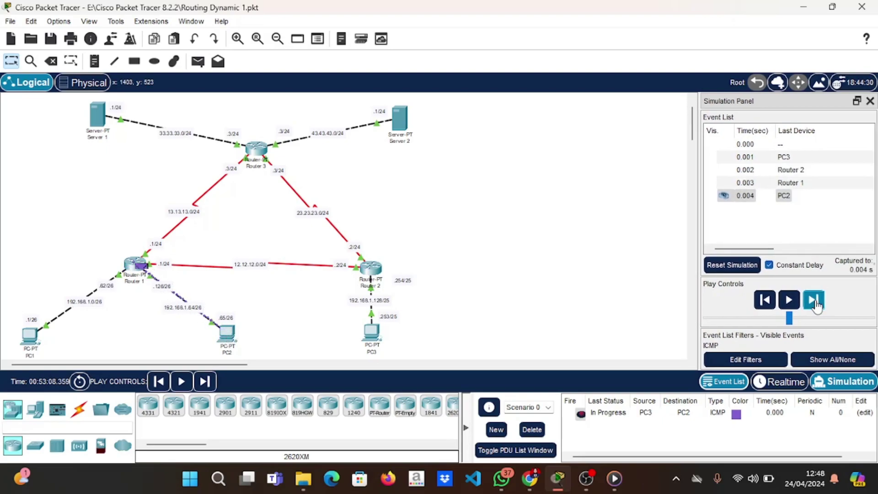
{"action": "left_click", "coordinate": [816, 303]}
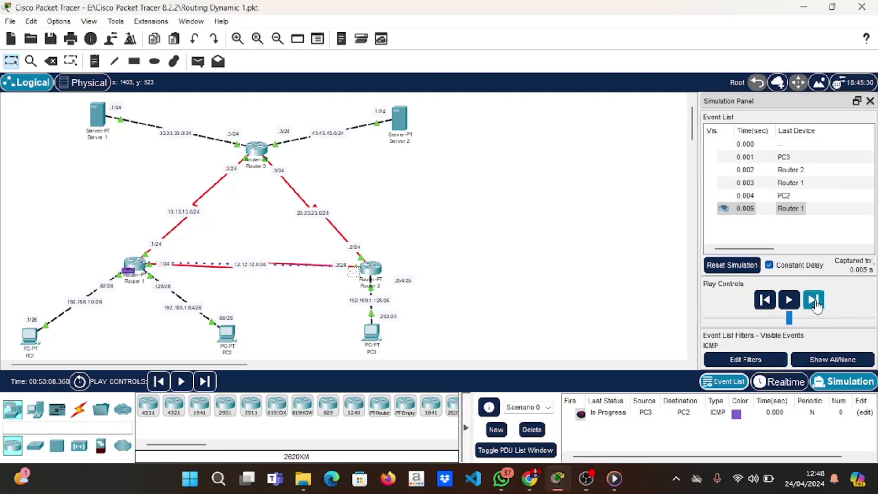
{"action": "left_click", "coordinate": [815, 302]}
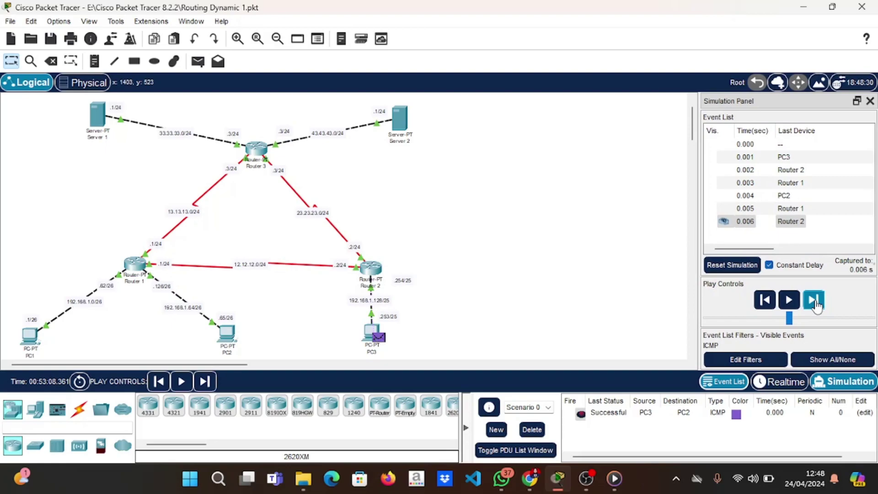
Delete the scenario holding the PC3 to PC2 packet and read the following packet scenarios in the routing article in Chrome.
{"action": "left_click", "coordinate": [532, 429]}
{"action": "mouse_move", "coordinate": [529, 479]}
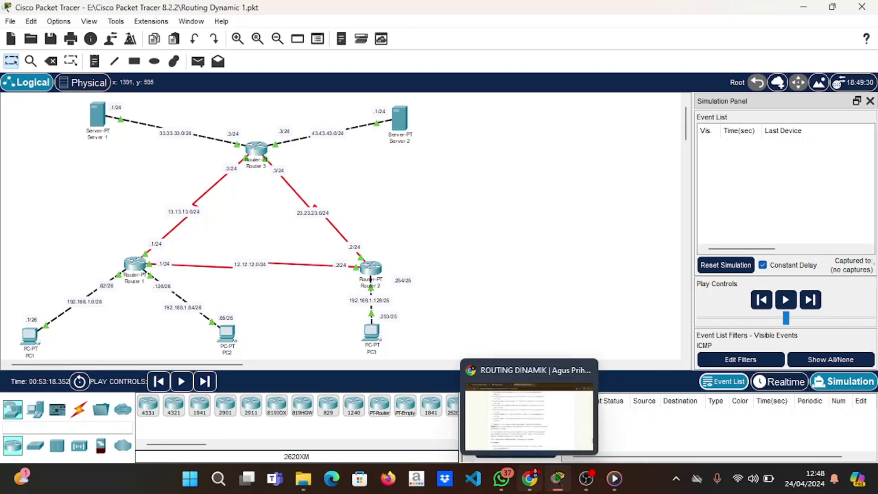
{"action": "left_click", "coordinate": [523, 432]}
{"action": "scroll", "coordinate": [401, 281], "scroll_direction": "down", "scroll_amount": 1}
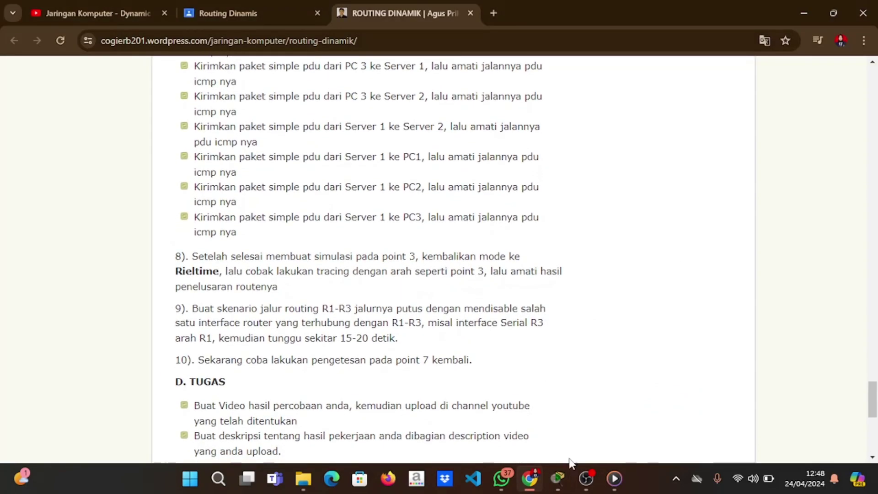
Return to Cisco Packet Tracer and add a simple PDU from PC3 to Server 1.
{"action": "mouse_move", "coordinate": [566, 487]}
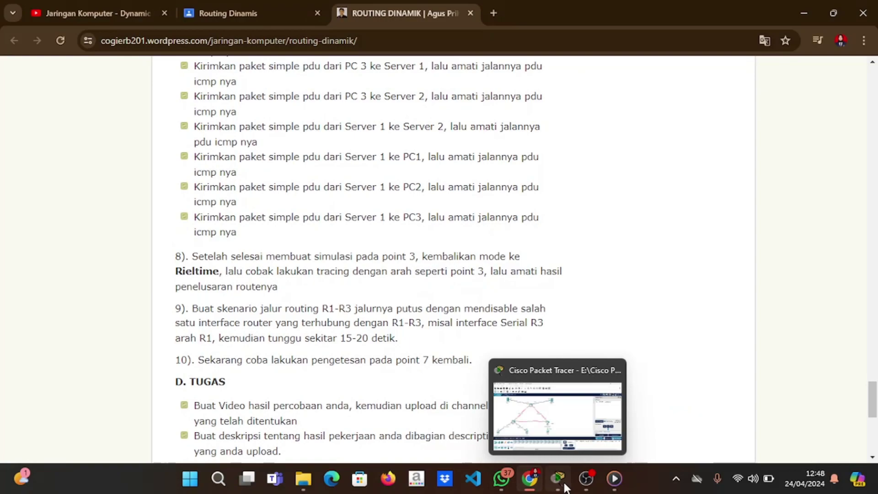
{"action": "left_click", "coordinate": [555, 434]}
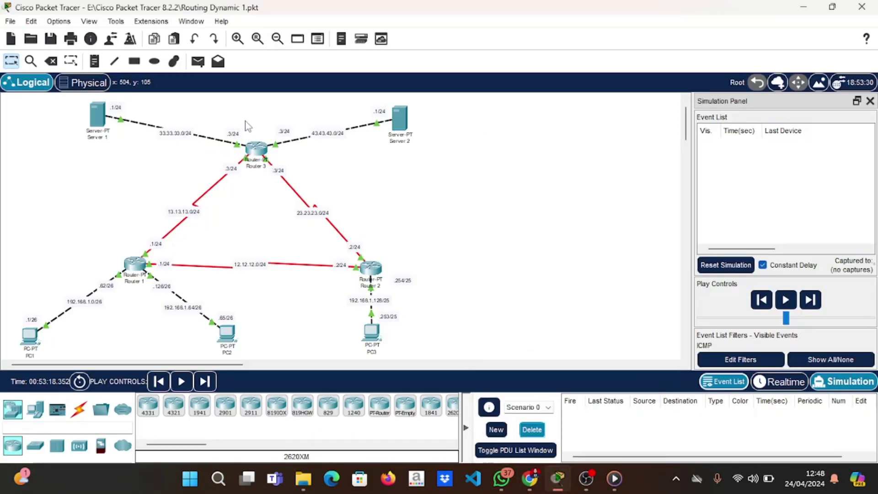
{"action": "left_click", "coordinate": [198, 61]}
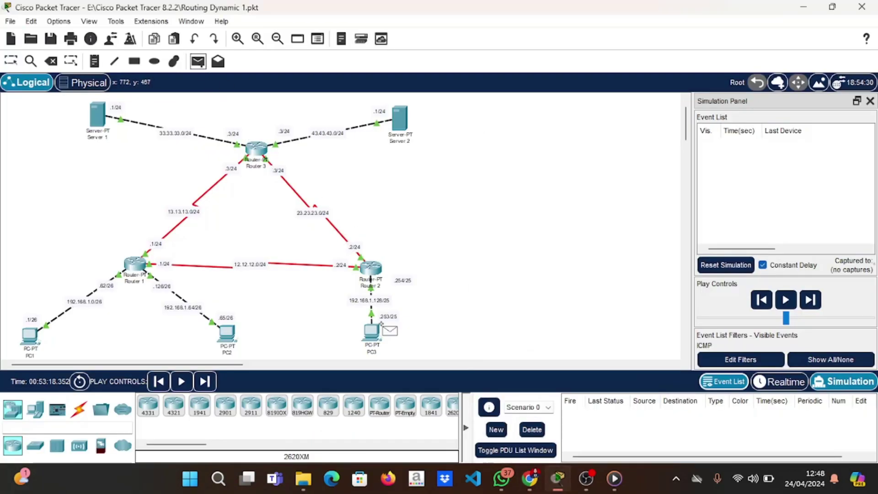
{"action": "mouse_move", "coordinate": [531, 481]}
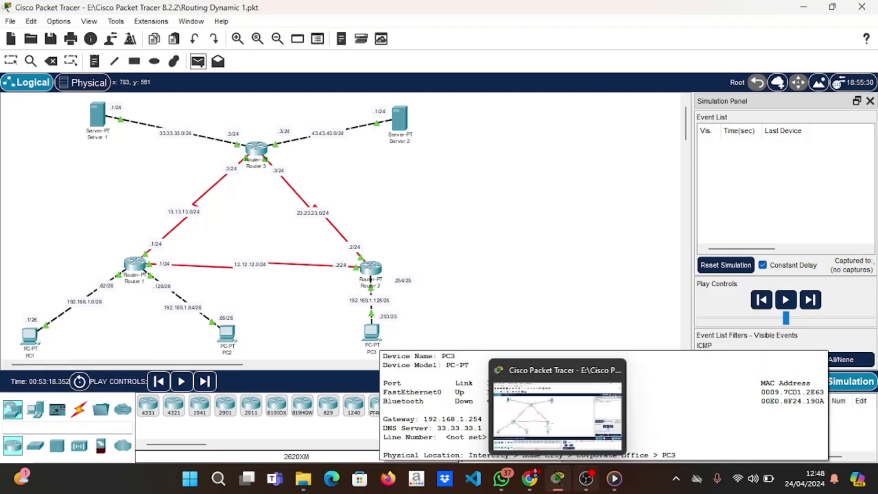
{"action": "mouse_move", "coordinate": [521, 419]}
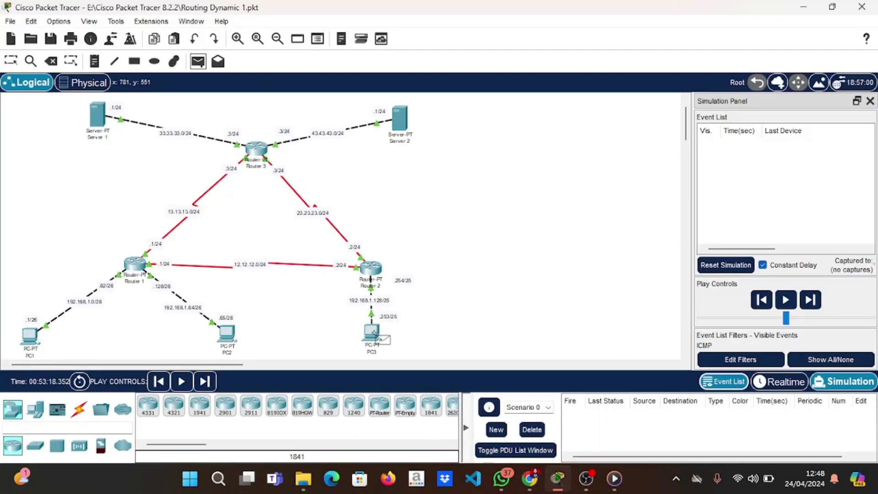
{"action": "left_click", "coordinate": [371, 333]}
{"action": "left_click", "coordinate": [97, 114]}
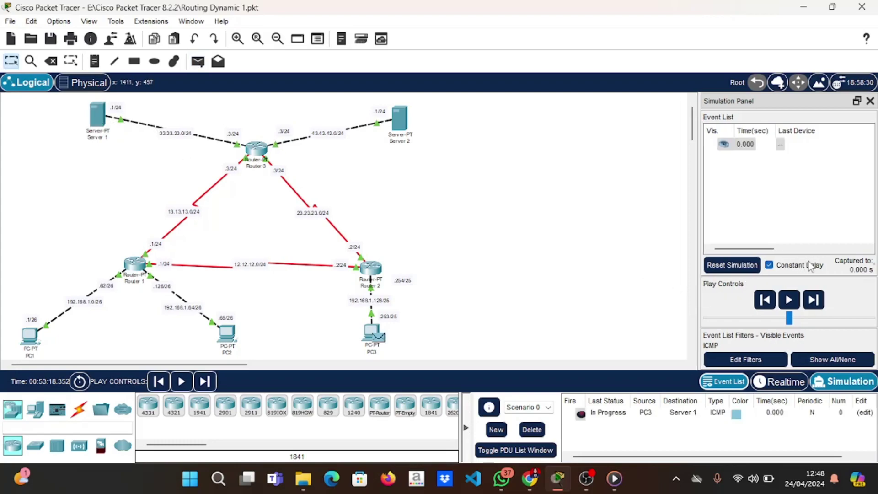
Step the ICMP packet from PC3 to Server 1 and all the way back to PC3 through the simulation.
{"action": "left_click", "coordinate": [816, 300]}
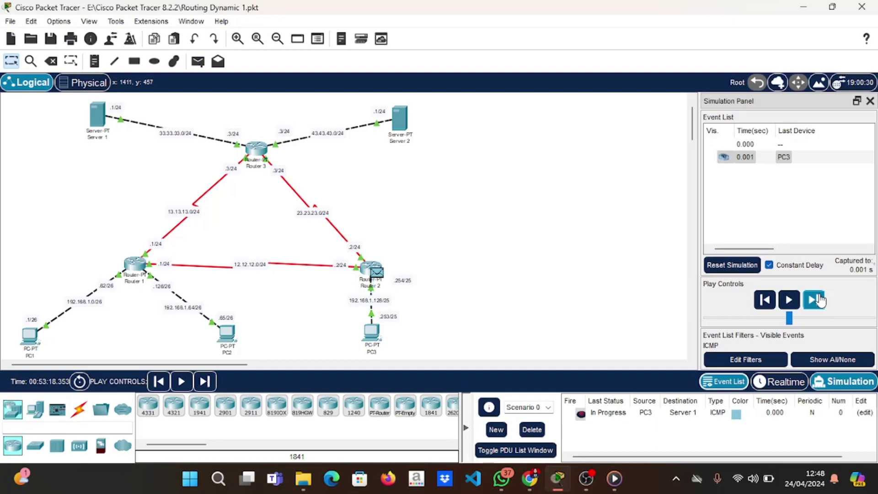
{"action": "left_click", "coordinate": [819, 298]}
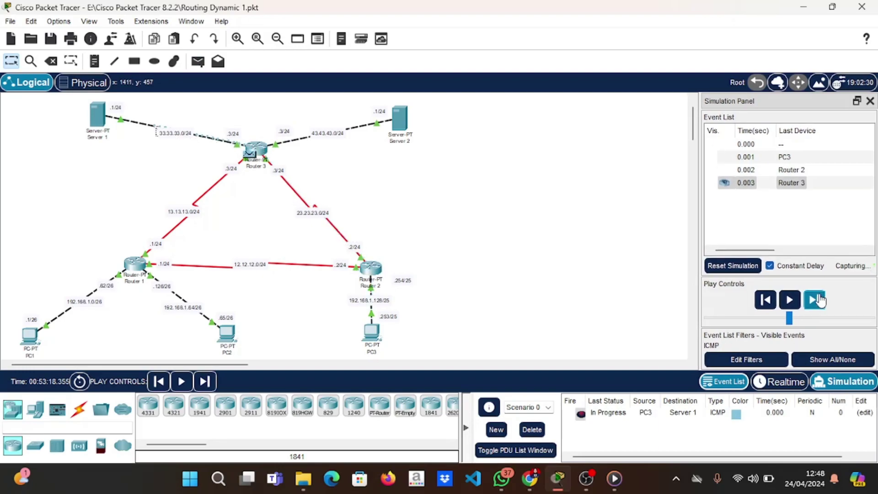
{"action": "left_click", "coordinate": [820, 300]}
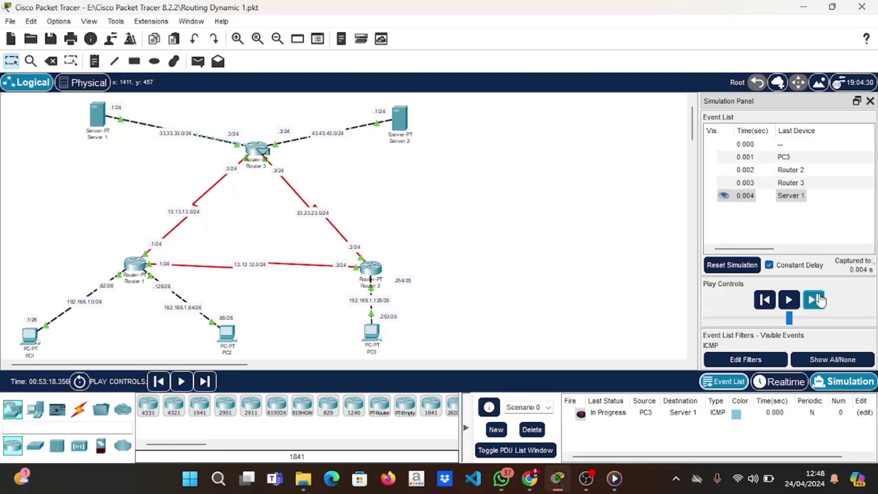
{"action": "left_click", "coordinate": [819, 300]}
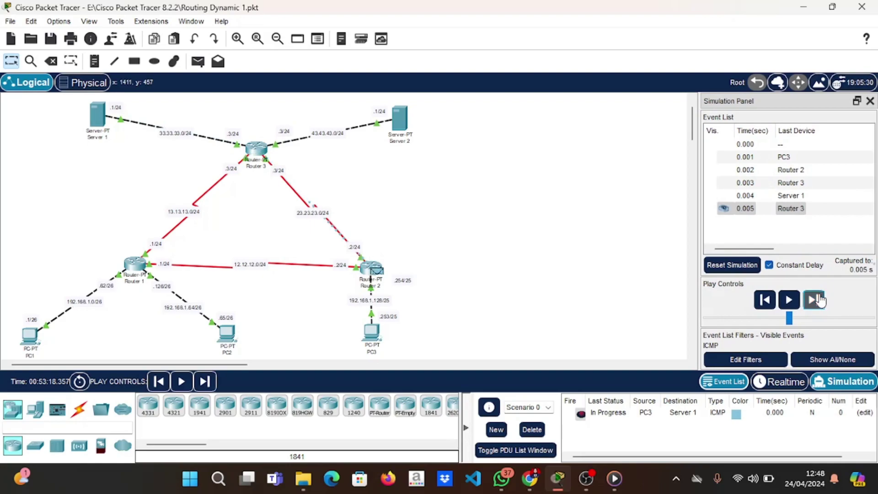
{"action": "left_click", "coordinate": [819, 300]}
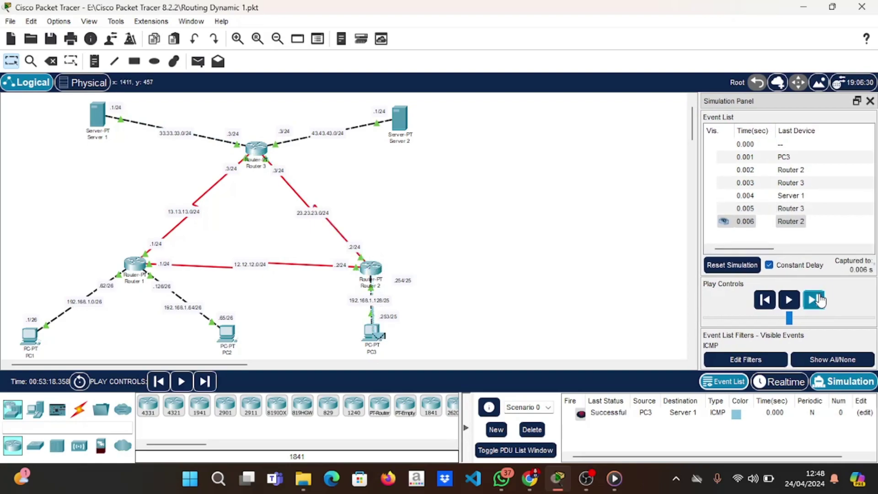
Delete the scenario holding the PC3 to Server 1 packet and check the next packet scenario in the Chrome article.
{"action": "left_click", "coordinate": [532, 430]}
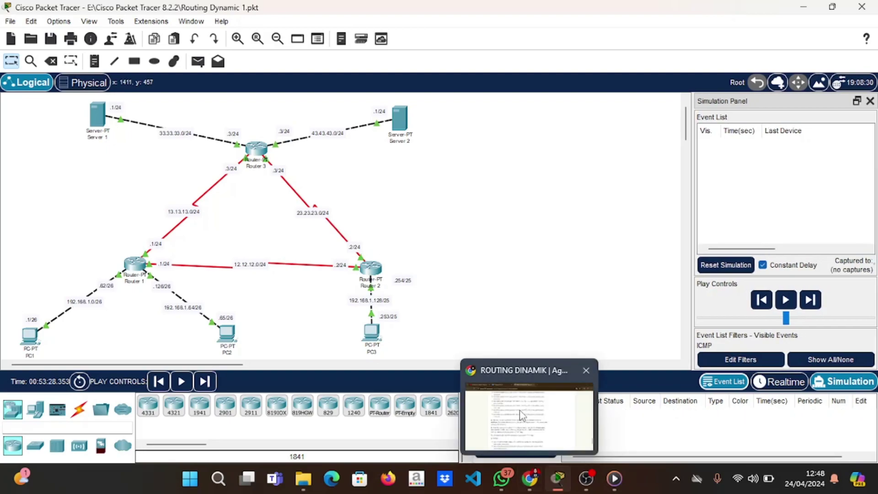
{"action": "left_click", "coordinate": [523, 417]}
Return to Cisco Packet Tracer and add a simple PDU from PC3 to Server 2.
{"action": "key", "text": "alt+Tab"}
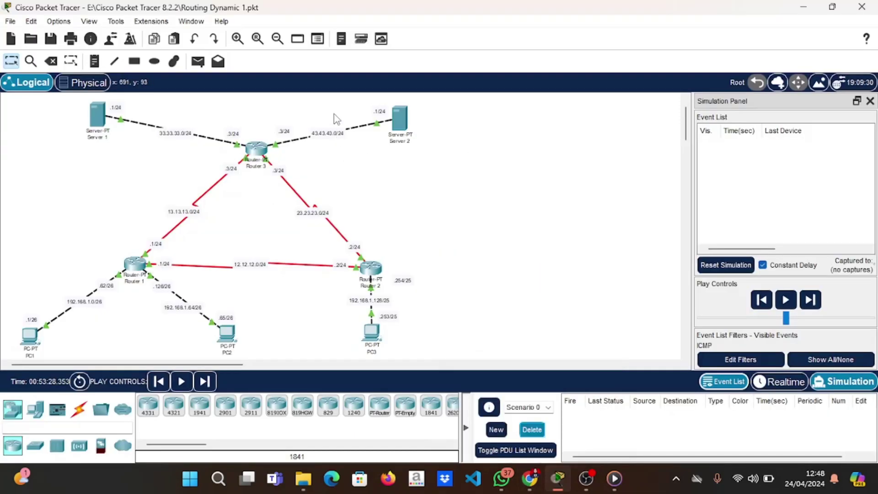
{"action": "left_click", "coordinate": [199, 61]}
{"action": "left_click", "coordinate": [373, 332]}
{"action": "left_click", "coordinate": [399, 122]}
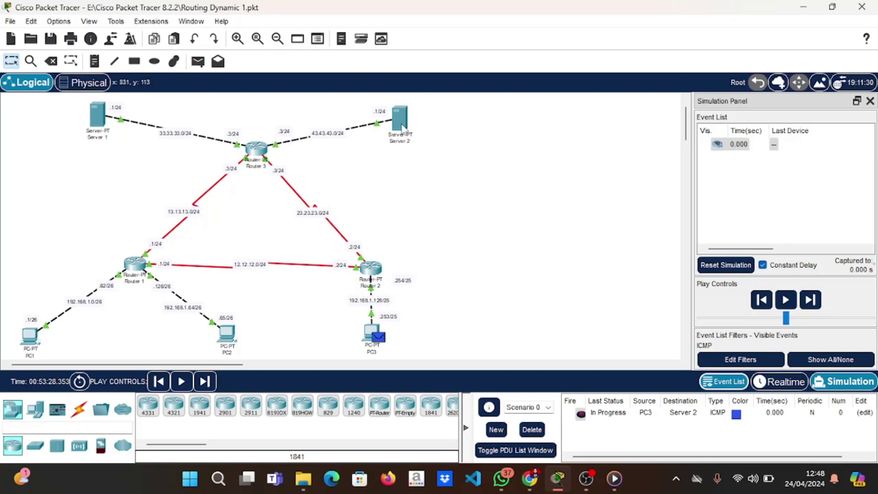
Step the ICMP packet from PC3 to Server 2 and all the way back to PC3 through the simulation.
{"action": "left_click", "coordinate": [813, 300]}
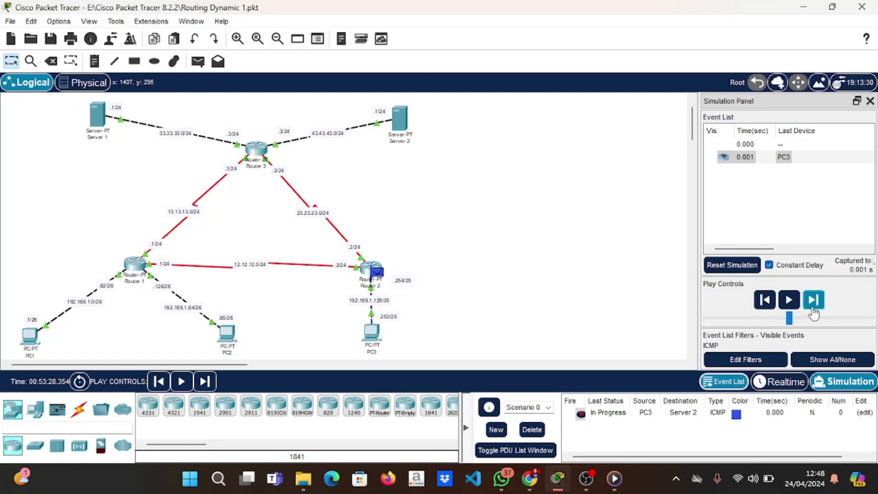
{"action": "left_click", "coordinate": [813, 310]}
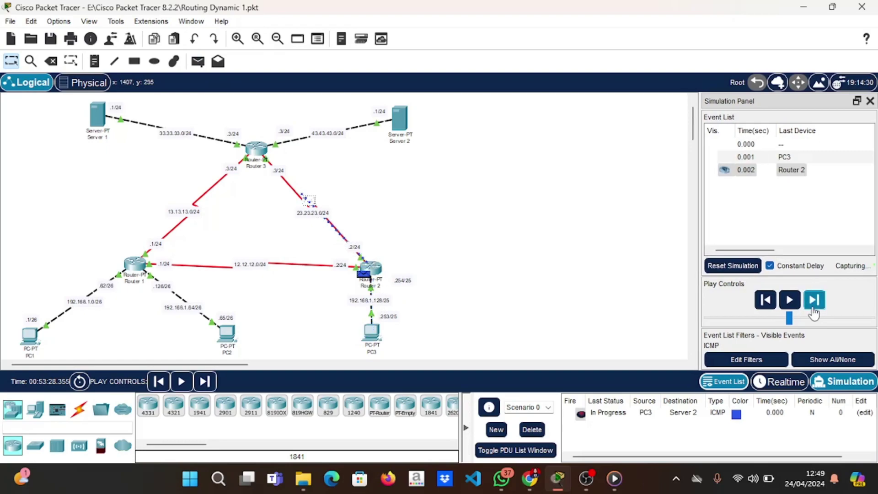
{"action": "left_click", "coordinate": [814, 311]}
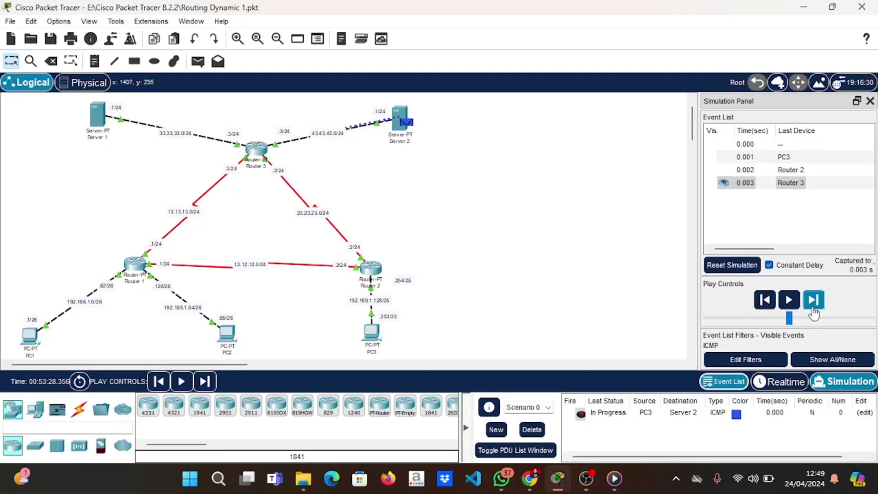
{"action": "left_click", "coordinate": [814, 311]}
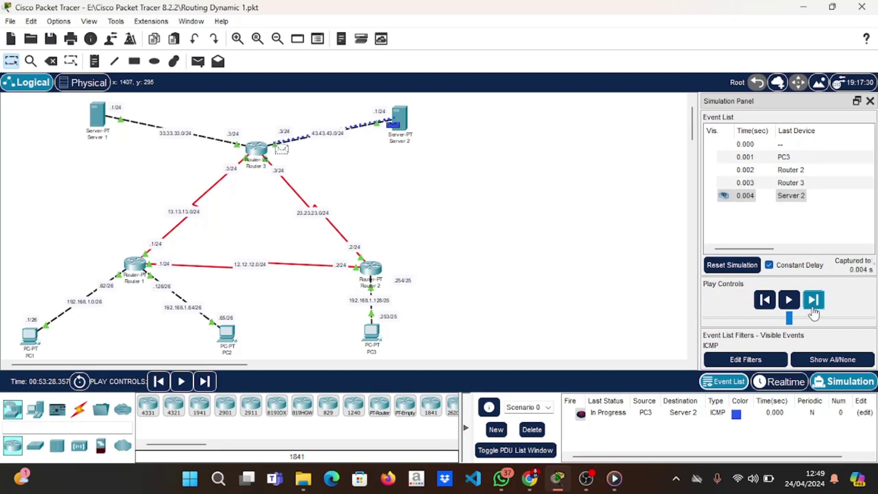
{"action": "left_click", "coordinate": [814, 311]}
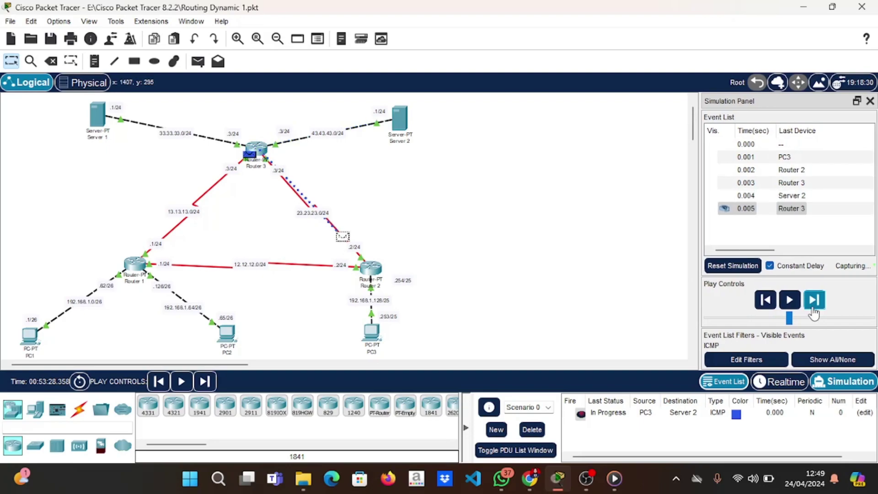
{"action": "left_click", "coordinate": [814, 311]}
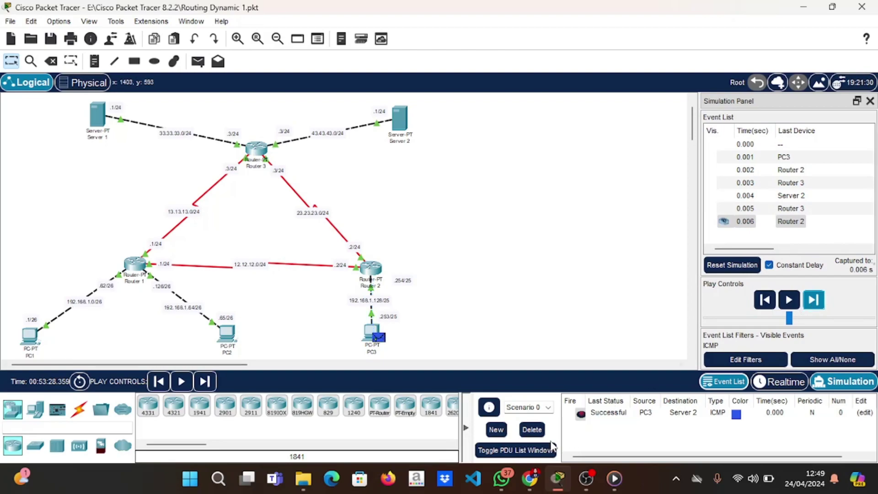
Delete the scenario holding the PC3 to Server 2 packet and check the next packet tests in the Chrome article.
{"action": "left_click", "coordinate": [532, 429]}
{"action": "mouse_move", "coordinate": [530, 478]}
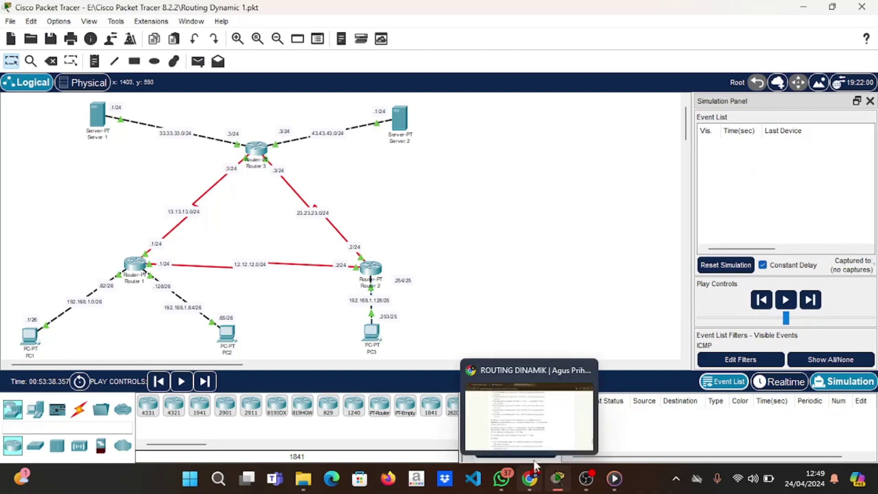
{"action": "left_click", "coordinate": [531, 431]}
{"action": "scroll", "coordinate": [442, 319], "scroll_direction": "down", "scroll_amount": 1}
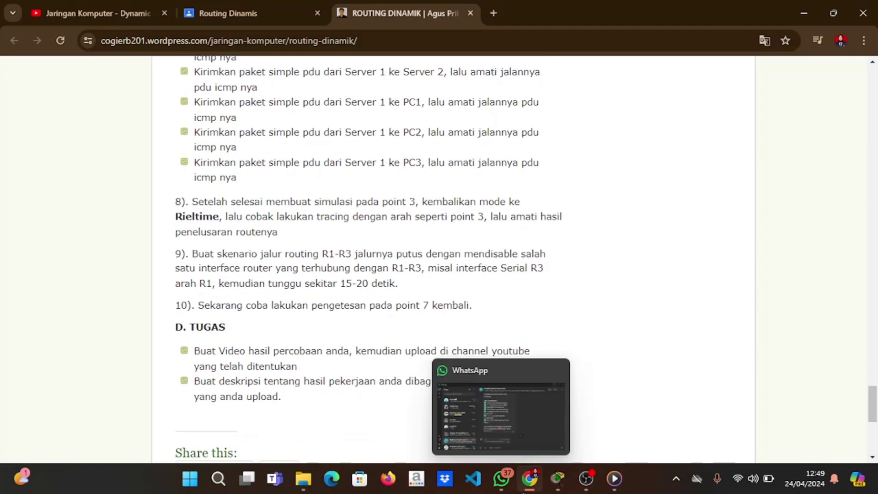
Return to Cisco Packet Tracer and add a simple PDU from Server 1 to Server 2.
{"action": "mouse_move", "coordinate": [558, 478]}
{"action": "left_click", "coordinate": [540, 415]}
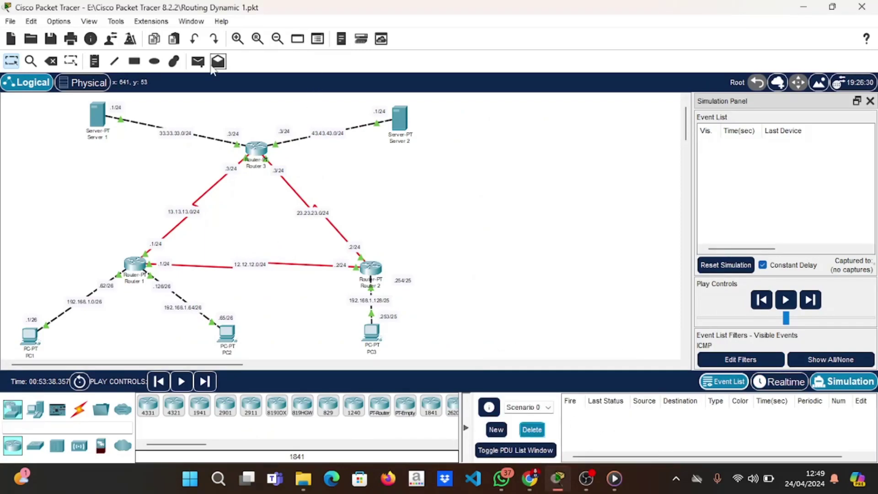
{"action": "left_click", "coordinate": [197, 62]}
{"action": "left_click", "coordinate": [98, 117]}
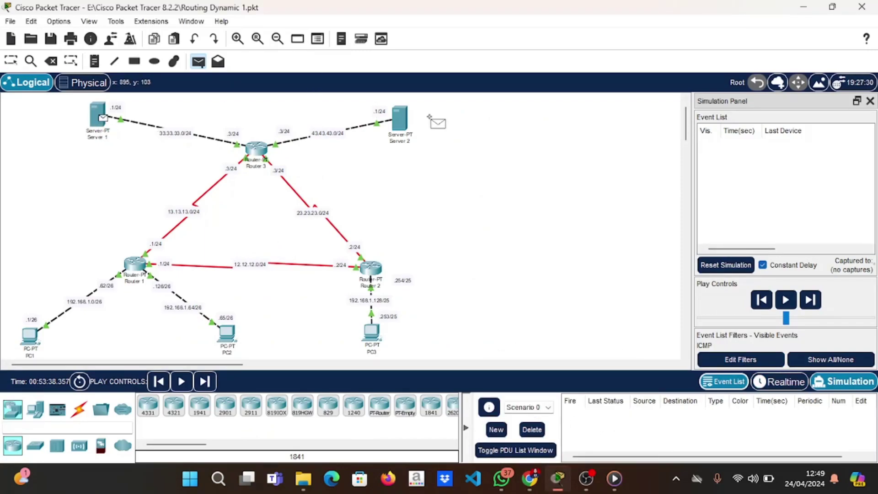
{"action": "left_click", "coordinate": [400, 120]}
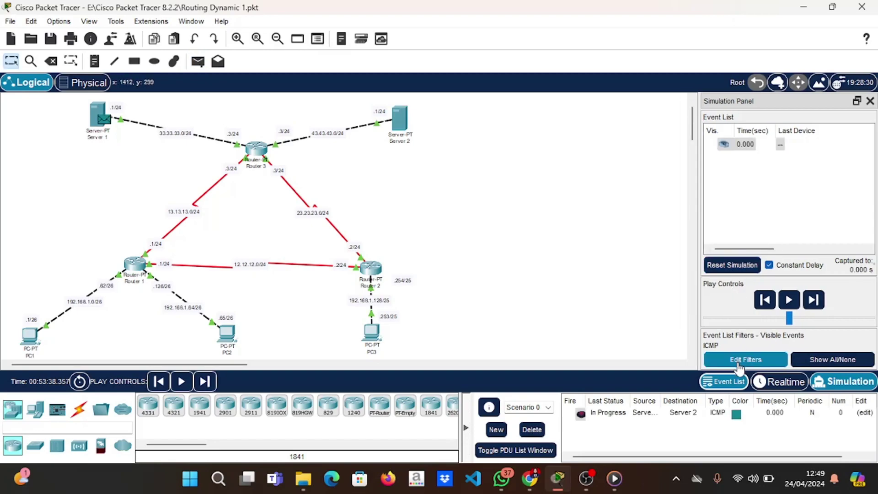
Step the ICMP packet from Server 1 to Server 2 and back to Server 1 through the simulation.
{"action": "left_click", "coordinate": [813, 300]}
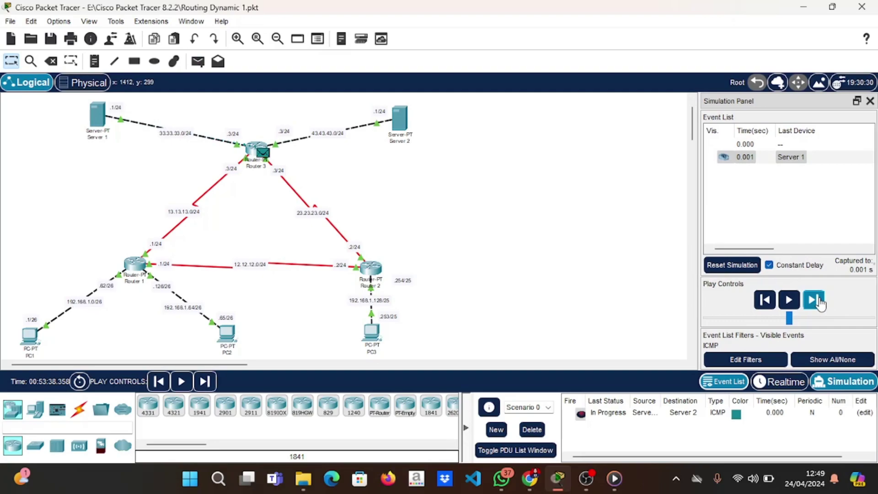
{"action": "left_click", "coordinate": [818, 300]}
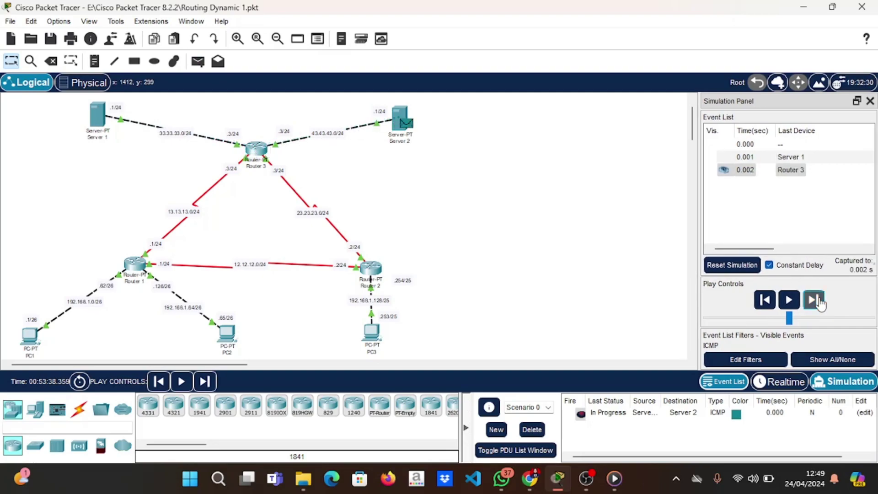
{"action": "left_click", "coordinate": [818, 300]}
{"action": "left_click", "coordinate": [818, 300]}
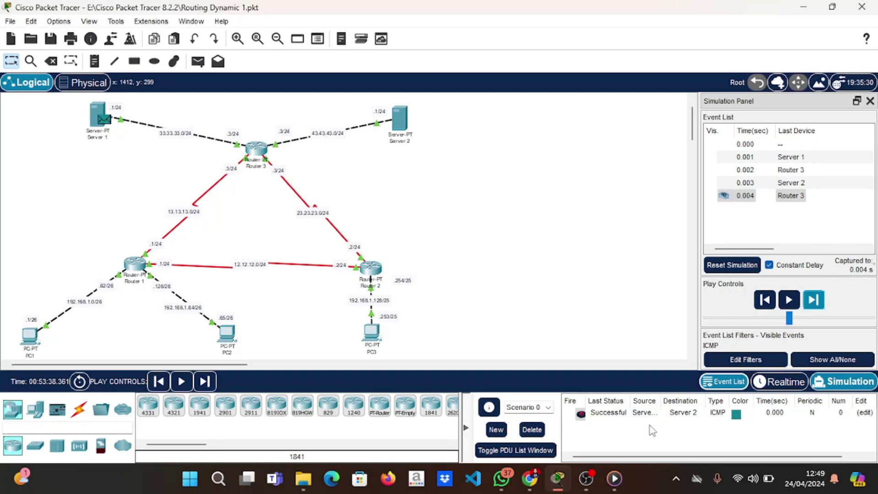
Delete the scenario holding the Server 1 to Server 2 packet and check the following packet test in the Chrome article.
{"action": "left_click", "coordinate": [530, 430]}
{"action": "mouse_move", "coordinate": [530, 478]}
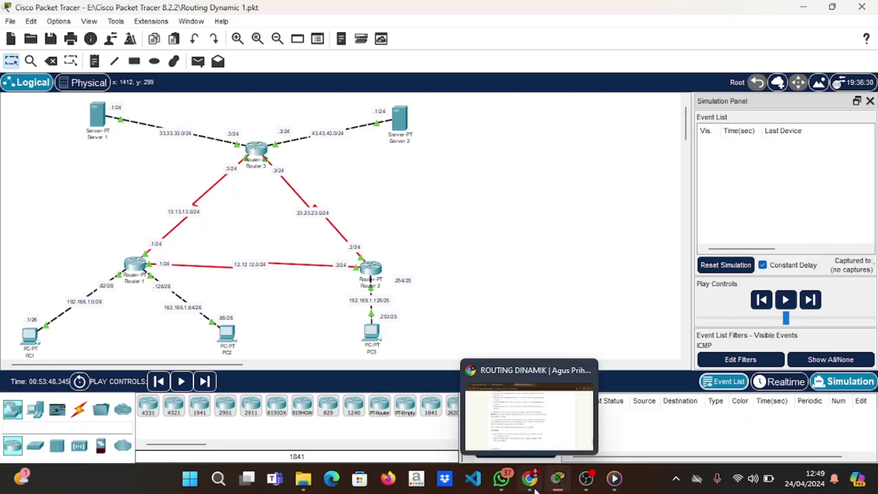
{"action": "left_click", "coordinate": [531, 412]}
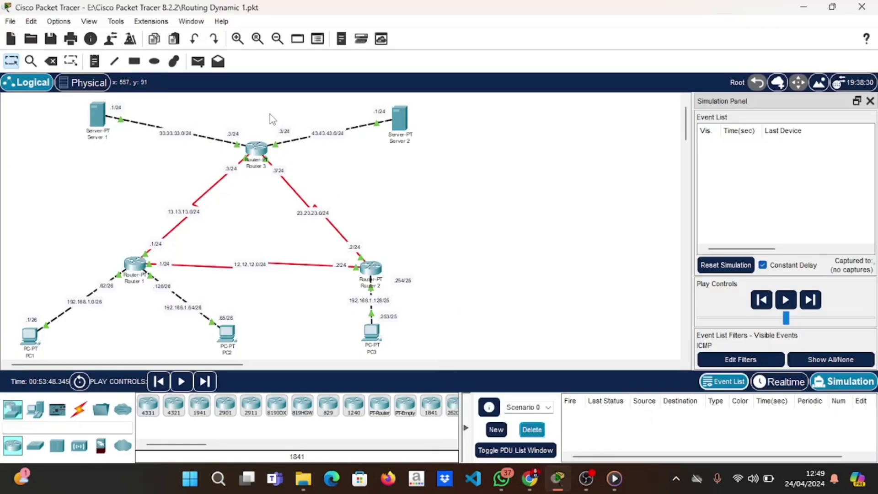
Add a simple PDU from Server 1 to PC1.
{"action": "left_click", "coordinate": [198, 61]}
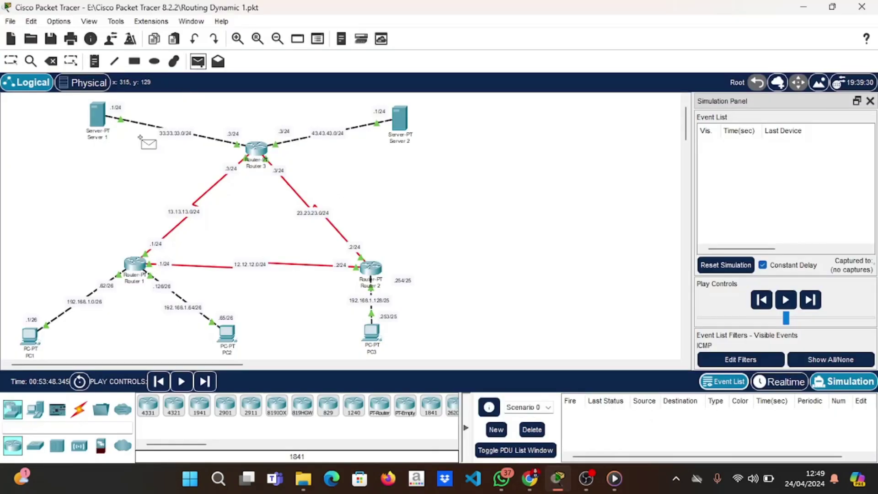
{"action": "left_click", "coordinate": [97, 115]}
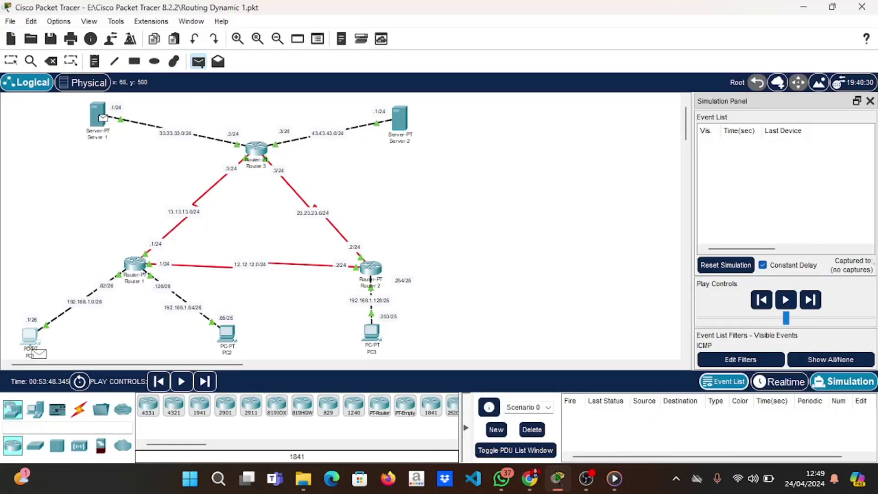
{"action": "left_click", "coordinate": [34, 350]}
Step the ICMP packet from Server 1 to PC1 and all the way back to Server 1 through the simulation.
{"action": "left_click", "coordinate": [814, 301]}
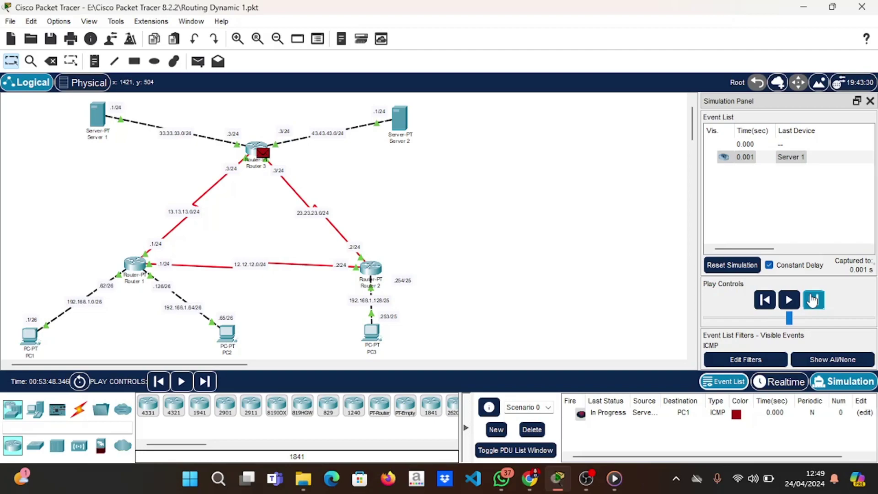
{"action": "left_click", "coordinate": [813, 300]}
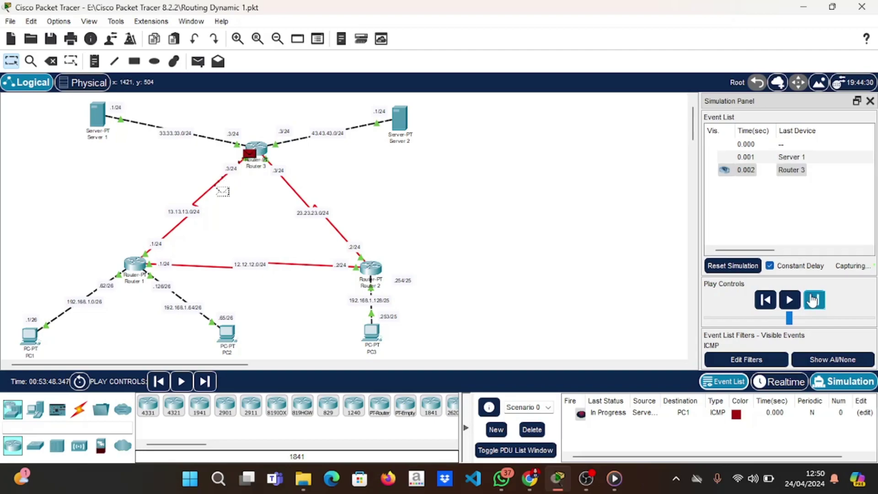
{"action": "left_click", "coordinate": [813, 301]}
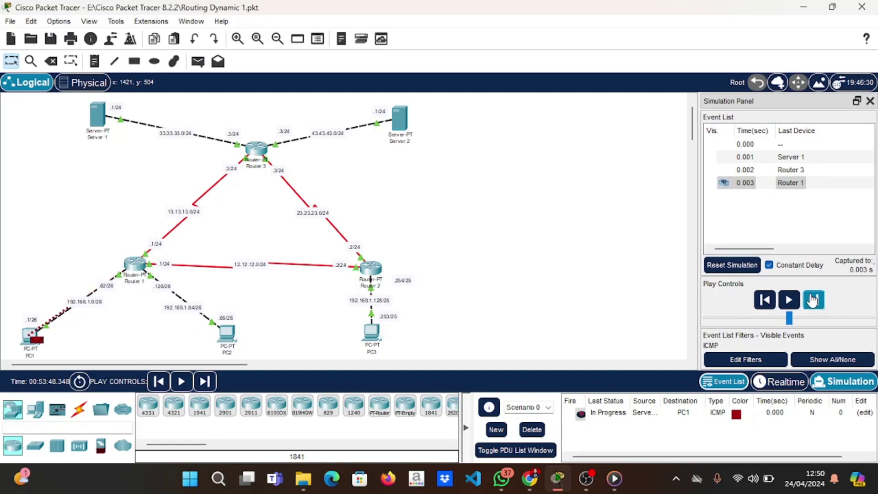
{"action": "left_click", "coordinate": [813, 301]}
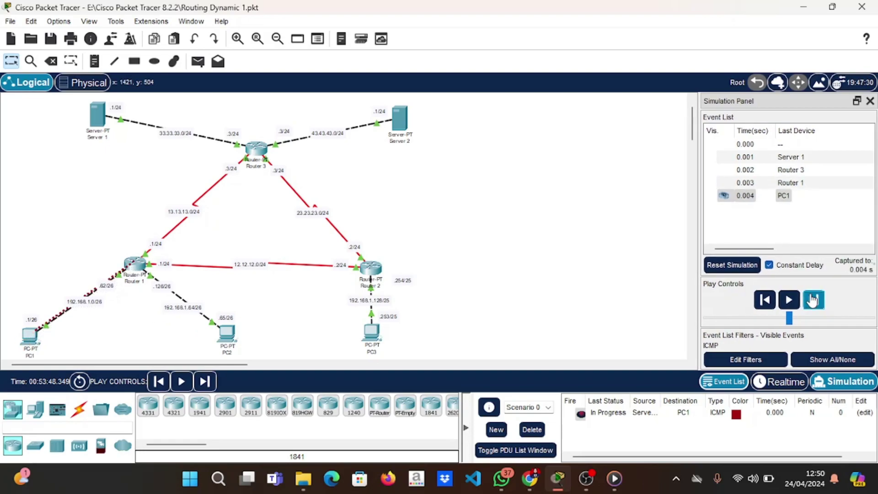
{"action": "left_click", "coordinate": [813, 300]}
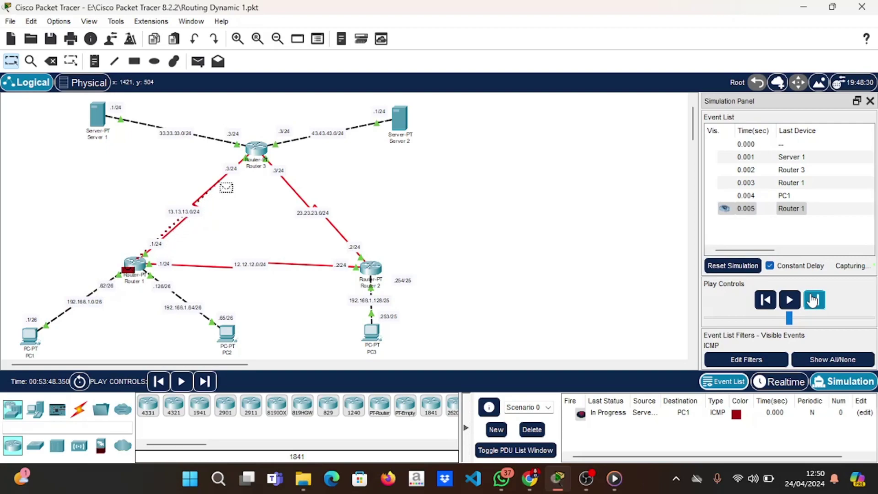
{"action": "left_click", "coordinate": [813, 301]}
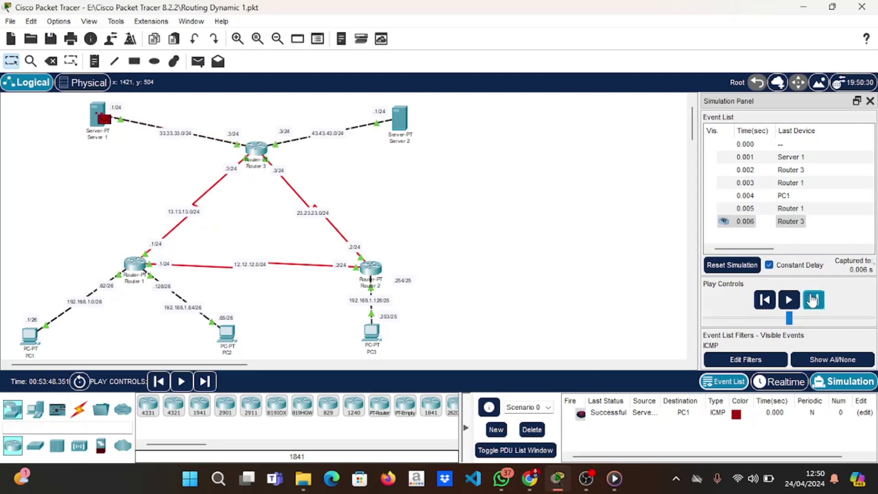
Delete the scenario holding the Server 1 to PC1 packet and add a simple PDU from Server 1 to PC2.
{"action": "left_click", "coordinate": [534, 429]}
{"action": "mouse_move", "coordinate": [530, 479]}
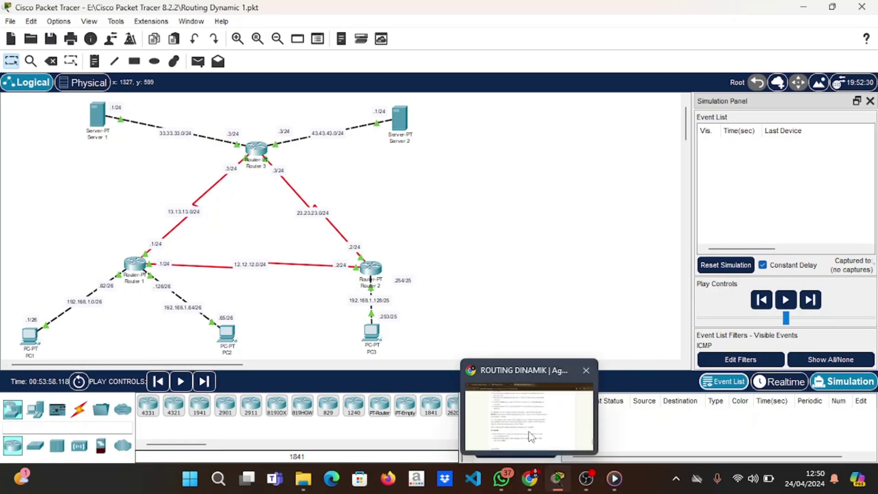
{"action": "mouse_move", "coordinate": [530, 435]}
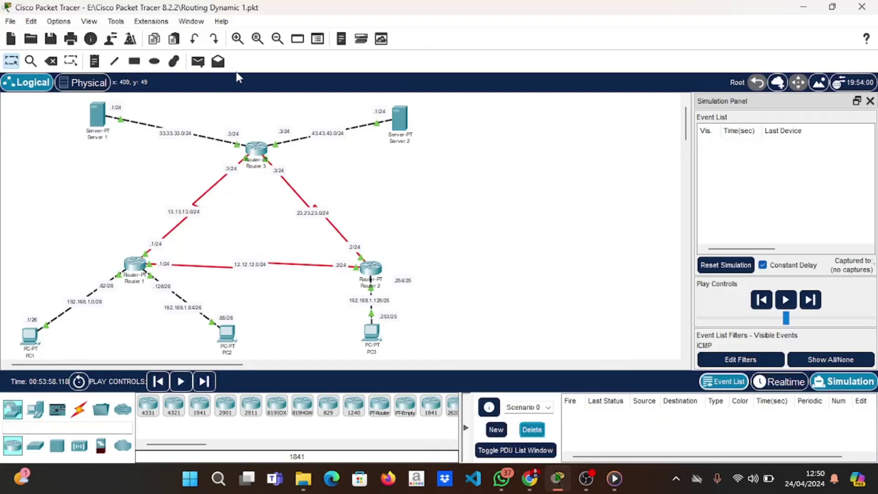
{"action": "left_click", "coordinate": [198, 61]}
{"action": "left_click", "coordinate": [103, 116]}
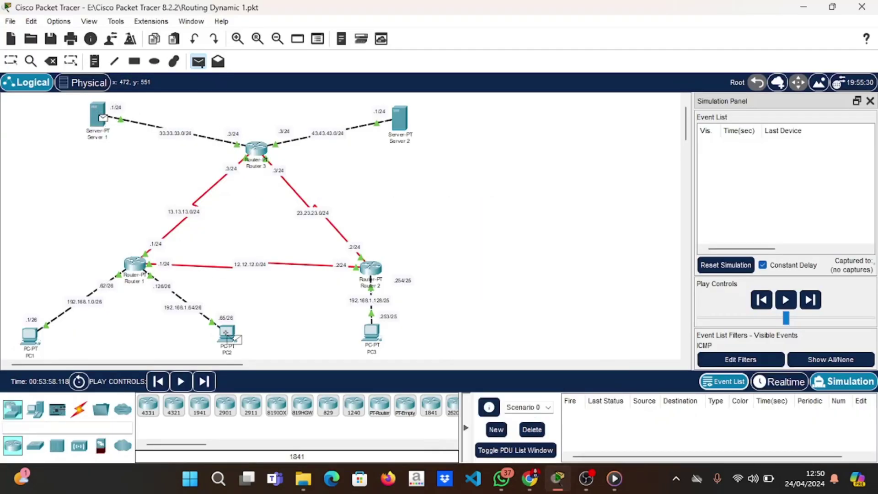
{"action": "left_click", "coordinate": [227, 332]}
Step the ICMP packet from Server 1 to PC2 and all the way back to Server 1 through the simulation.
{"action": "left_click", "coordinate": [813, 302]}
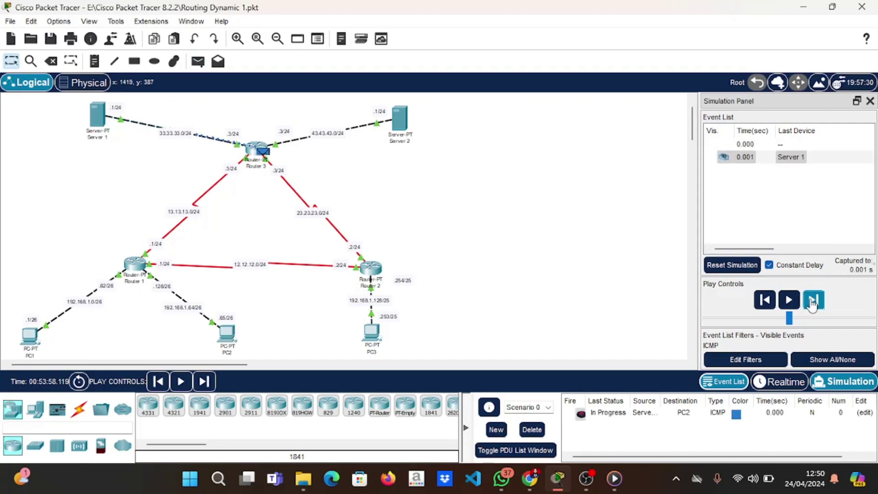
{"action": "left_click", "coordinate": [813, 302]}
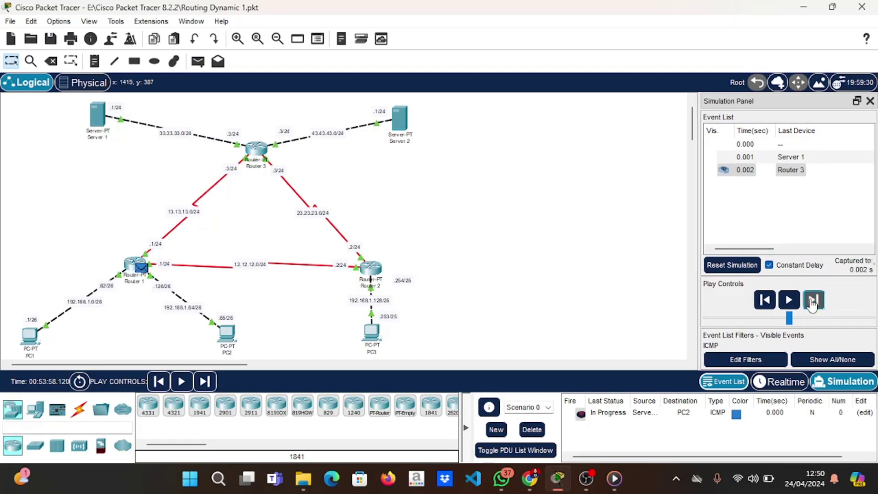
{"action": "left_click", "coordinate": [813, 302]}
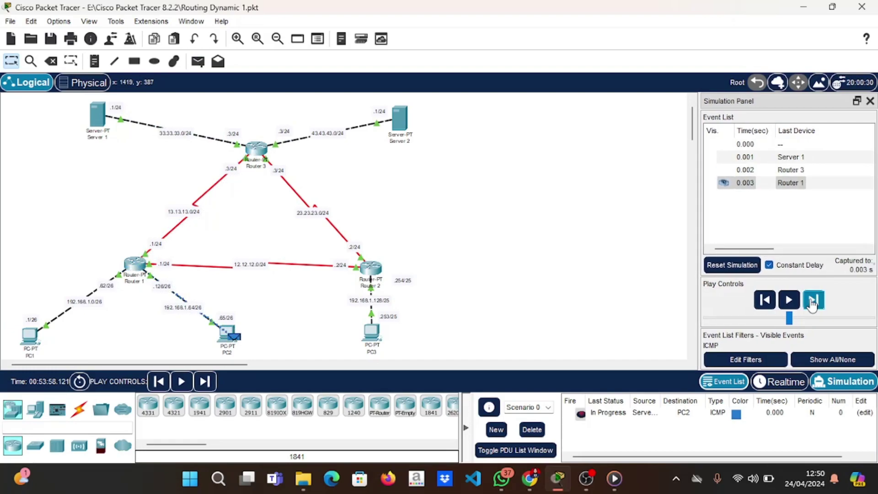
{"action": "left_click", "coordinate": [813, 303]}
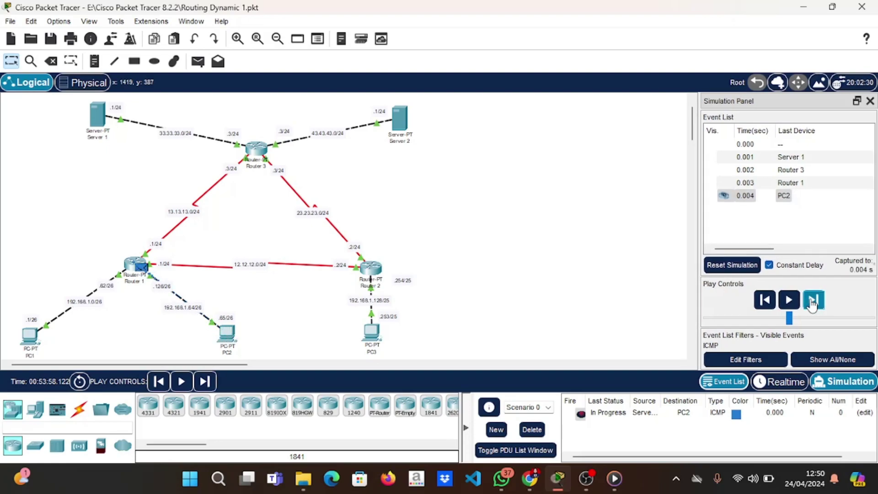
{"action": "left_click", "coordinate": [812, 303]}
{"action": "left_click", "coordinate": [812, 303]}
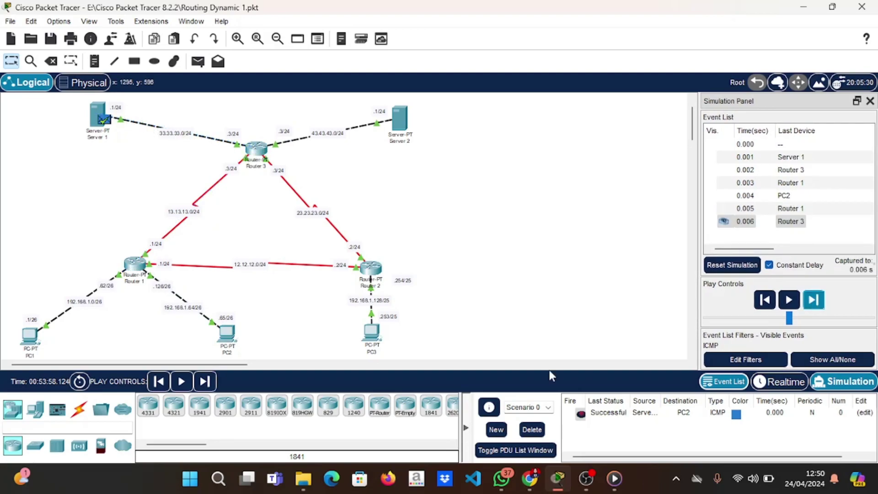
Delete the scenario holding the Server 1 to PC2 packet and add a simple PDU from Server 1 to PC3.
{"action": "left_click", "coordinate": [538, 432]}
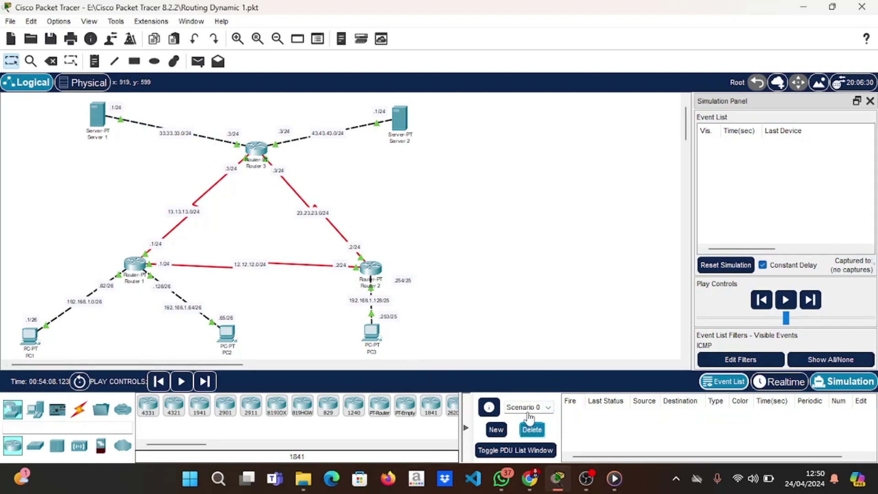
{"action": "left_click", "coordinate": [198, 61]}
{"action": "left_click", "coordinate": [97, 115]}
{"action": "left_click", "coordinate": [372, 331]}
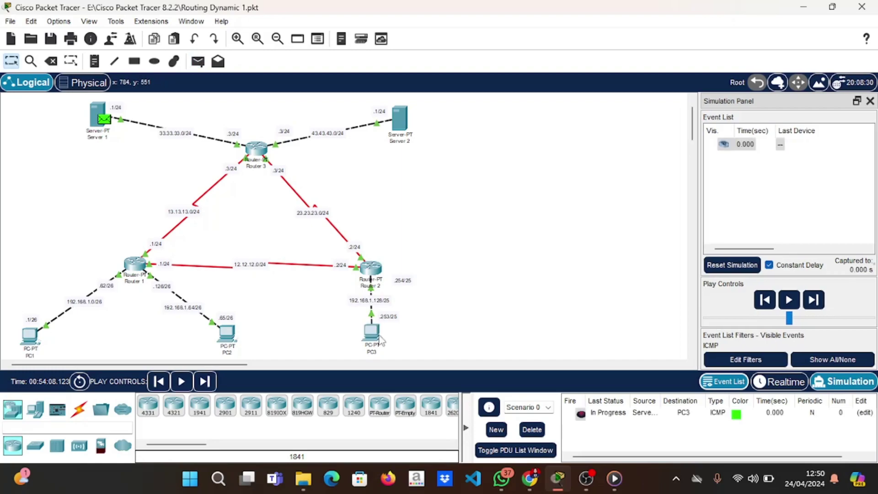
Step the ICMP packet from Server 1 to PC3 and all the way back to Server 1 through the simulation.
{"action": "left_click", "coordinate": [818, 305]}
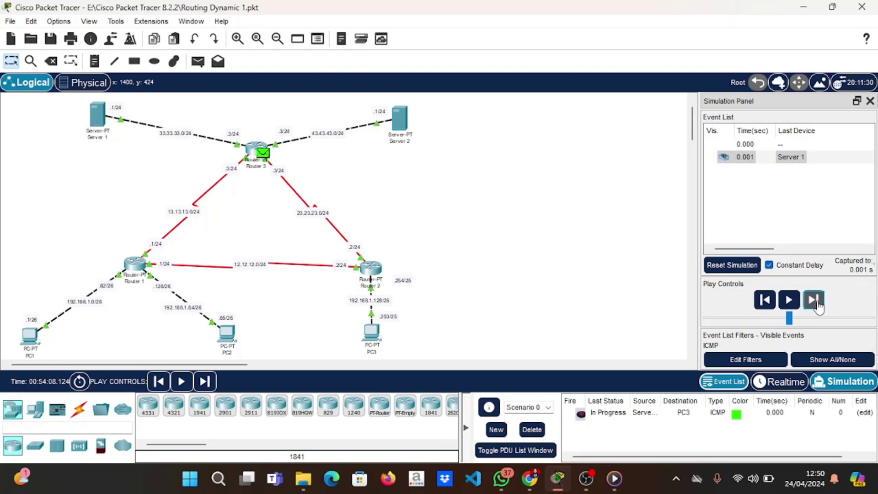
{"action": "left_click", "coordinate": [813, 301]}
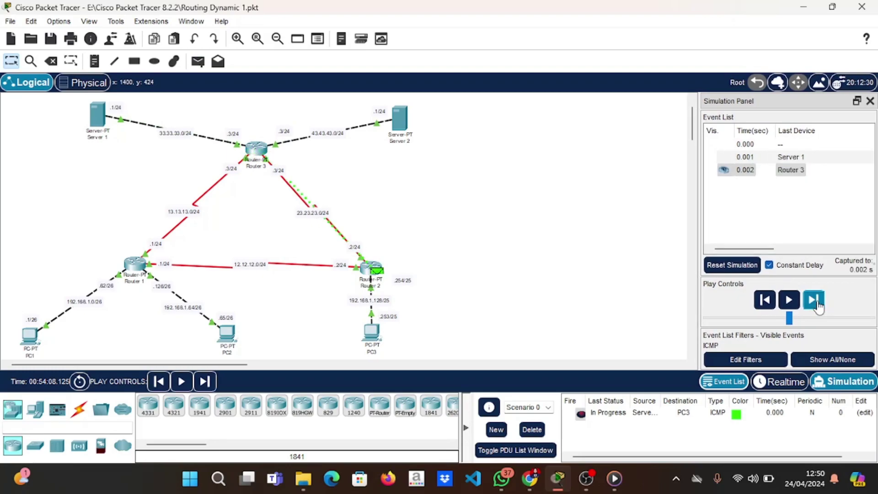
{"action": "left_click", "coordinate": [817, 304]}
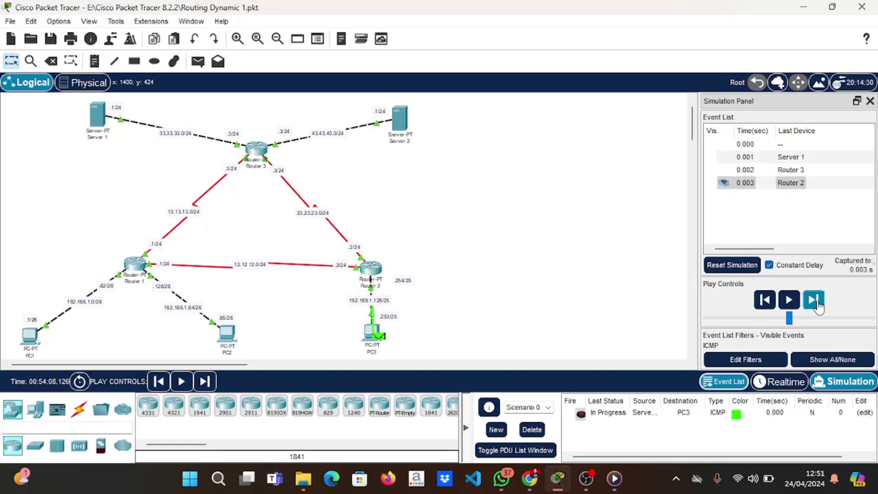
{"action": "left_click", "coordinate": [817, 305]}
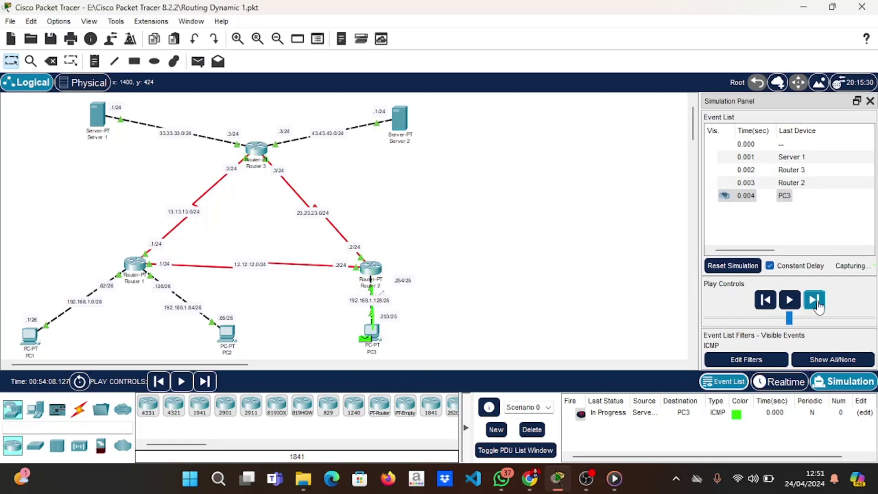
{"action": "left_click", "coordinate": [817, 306]}
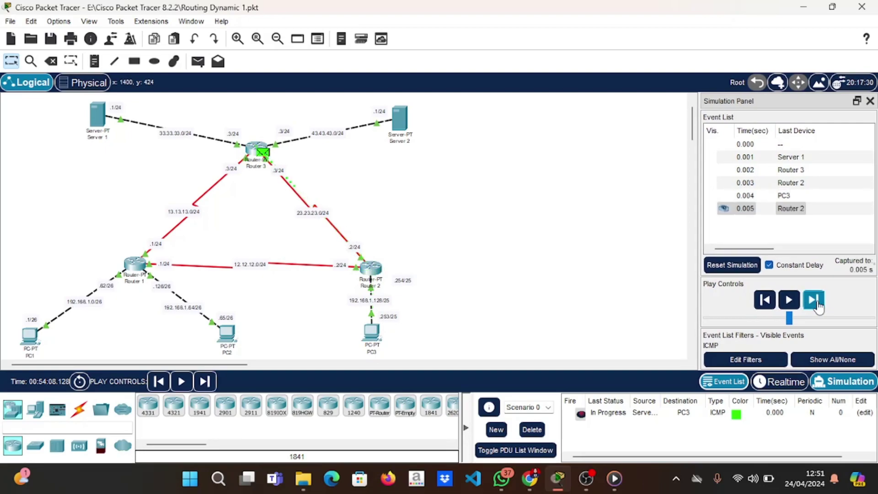
{"action": "left_click", "coordinate": [818, 305]}
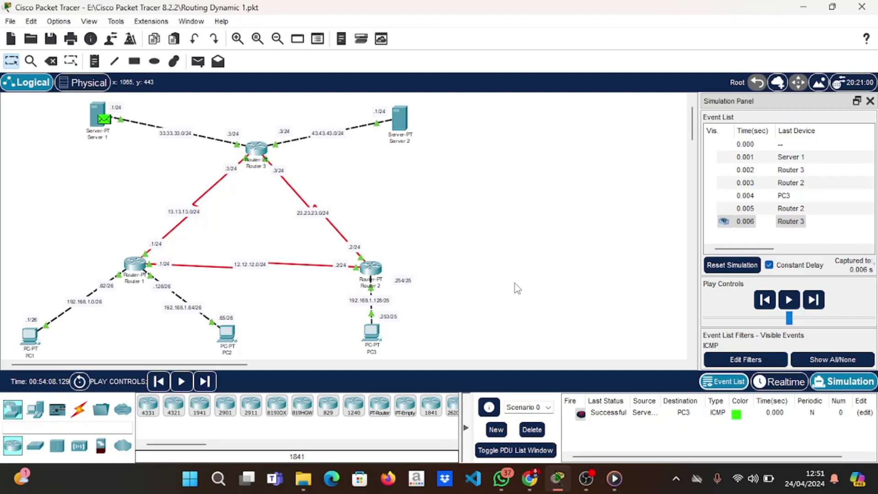
Delete the scenario holding the Server 1 to PC3 packet and read the article's remaining tasks, points 8 to 10, in Chrome.
{"action": "left_click", "coordinate": [532, 431]}
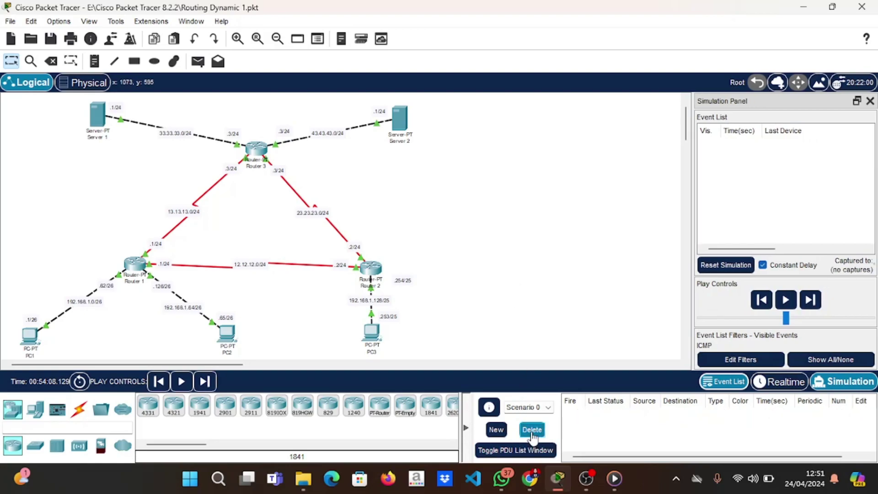
{"action": "mouse_move", "coordinate": [530, 487]}
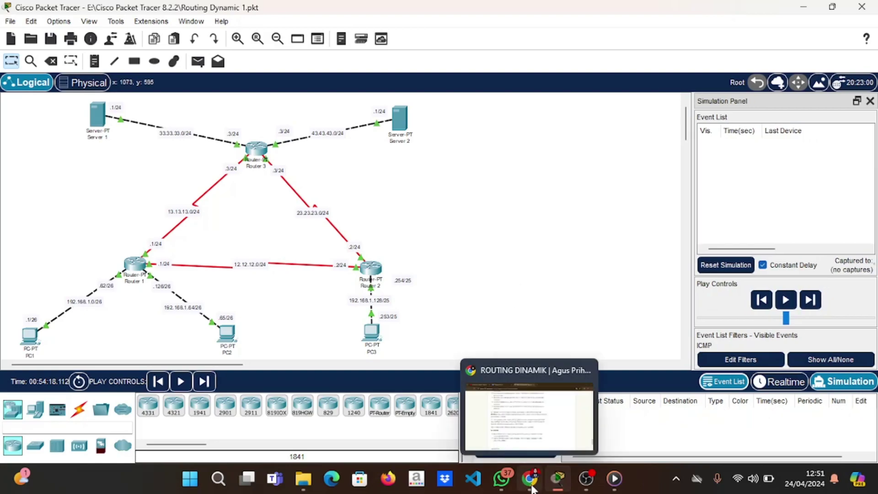
{"action": "left_click", "coordinate": [532, 489]}
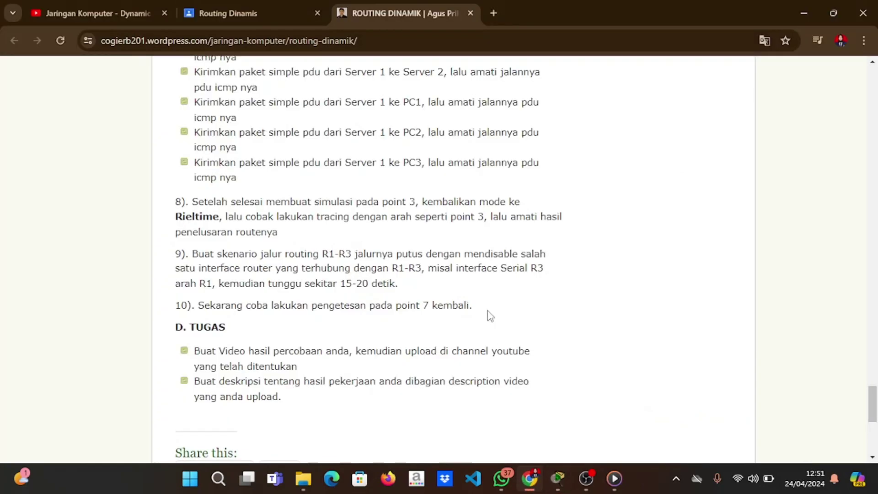
{"action": "scroll", "coordinate": [413, 330], "scroll_direction": "down", "scroll_amount": 1}
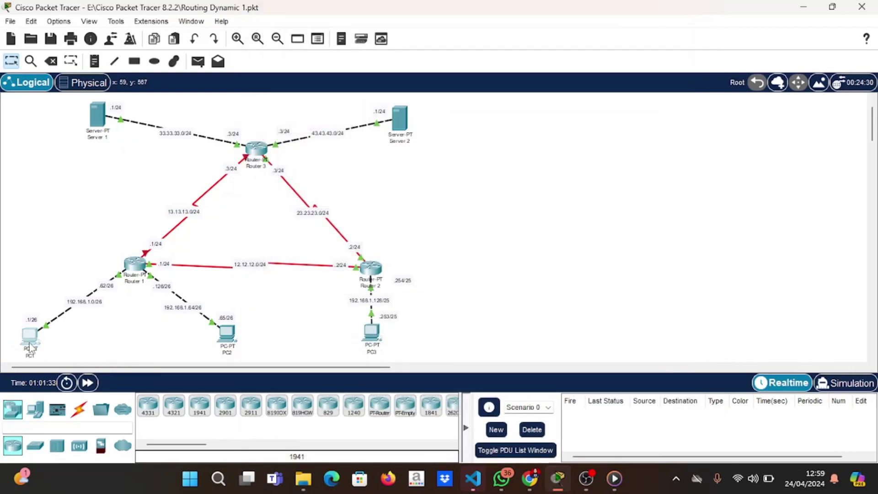
{"action": "left_click", "coordinate": [30, 343]}
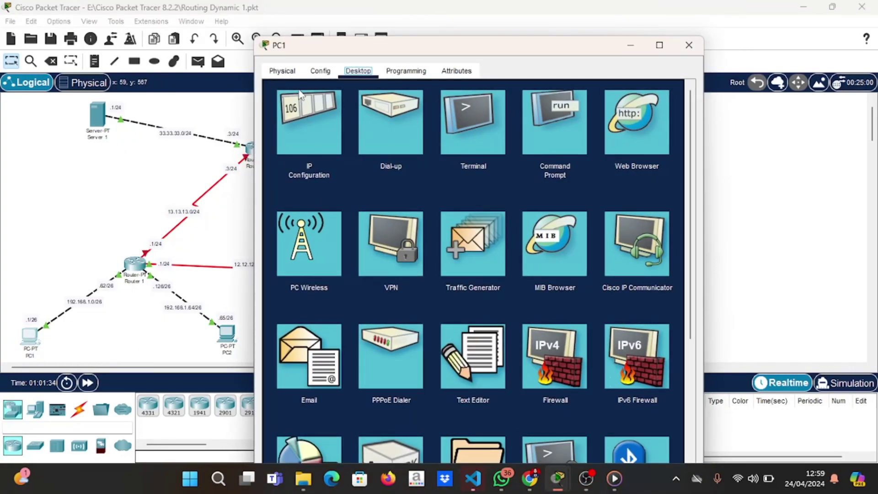
{"action": "left_click", "coordinate": [320, 71]}
{"action": "left_click", "coordinate": [357, 71]}
{"action": "left_click", "coordinate": [292, 151]}
{"action": "left_click", "coordinate": [399, 75]}
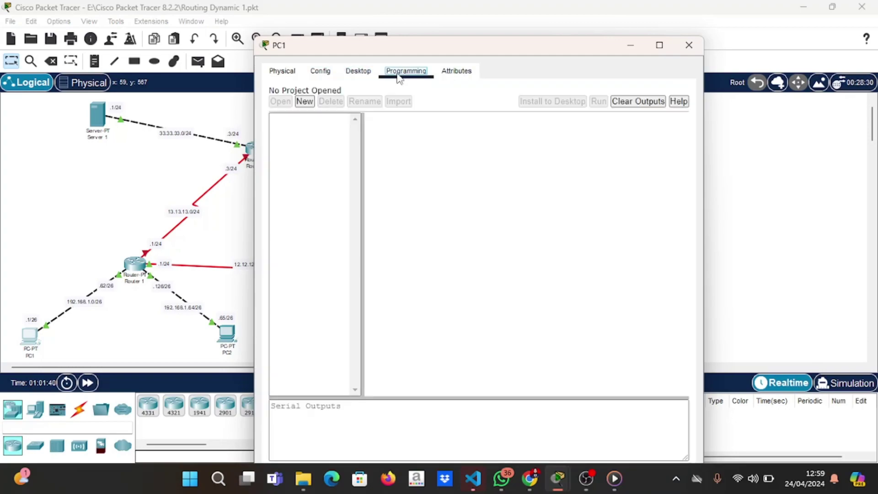
{"action": "left_click", "coordinate": [686, 44]}
Inspect Router 1's FastEthernet0/0 and Serial2/0 interface settings and close its configuration window.
{"action": "left_click", "coordinate": [134, 277]}
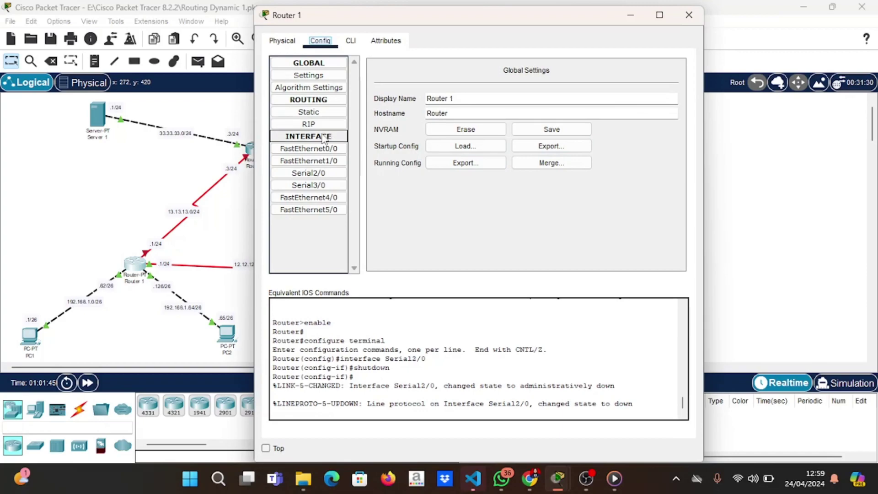
{"action": "left_click", "coordinate": [314, 150]}
{"action": "left_click", "coordinate": [315, 173]}
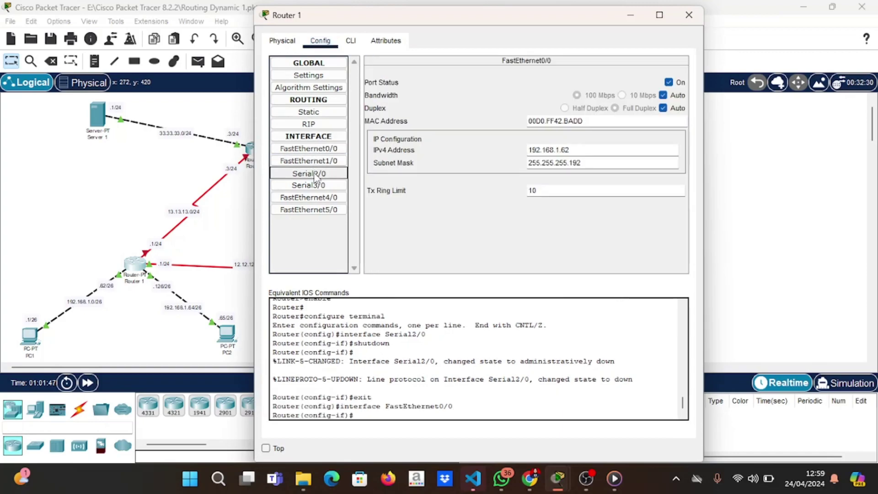
{"action": "left_click", "coordinate": [692, 15]}
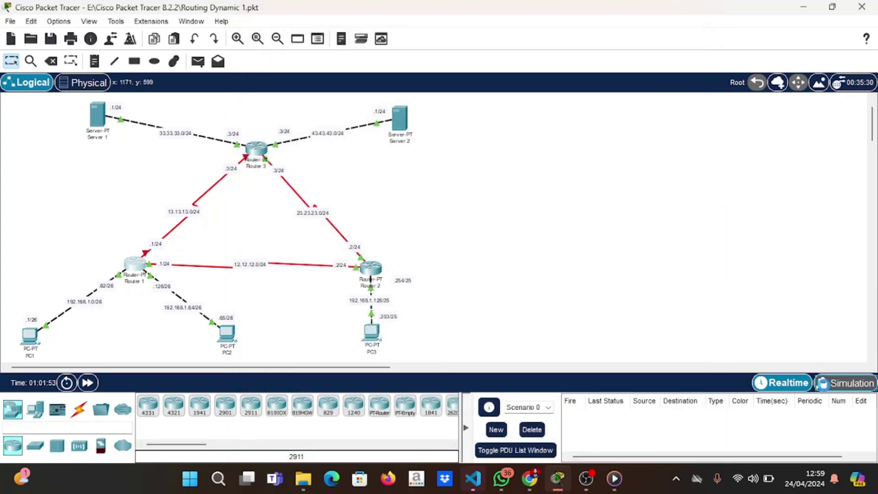
Change to simulation mode and add a simple PDU from PC1 to Server 1.
{"action": "left_click", "coordinate": [846, 382]}
{"action": "left_click", "coordinate": [198, 62]}
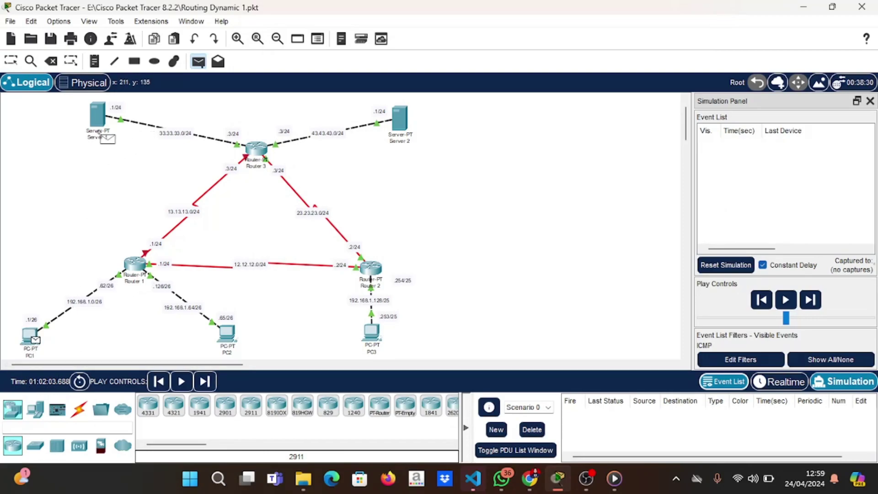
{"action": "left_click", "coordinate": [97, 115]}
Step the ICMP packet from PC1 to Server 1 and all the way back to PC1 with the Router 1–Router 3 link down.
{"action": "left_click", "coordinate": [814, 302]}
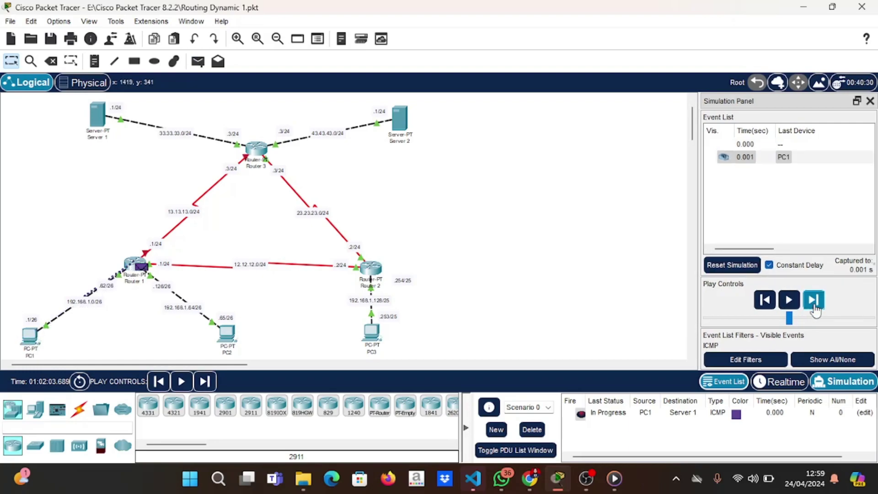
{"action": "left_click", "coordinate": [814, 301]}
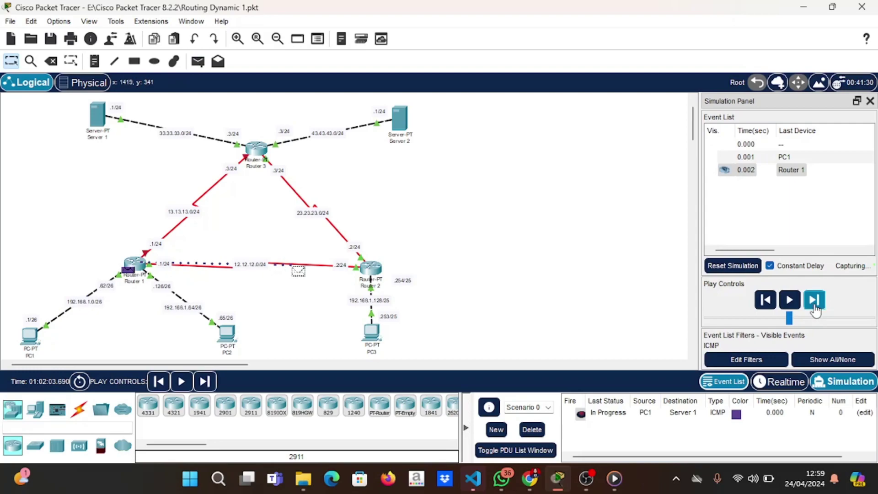
{"action": "left_click", "coordinate": [813, 301]}
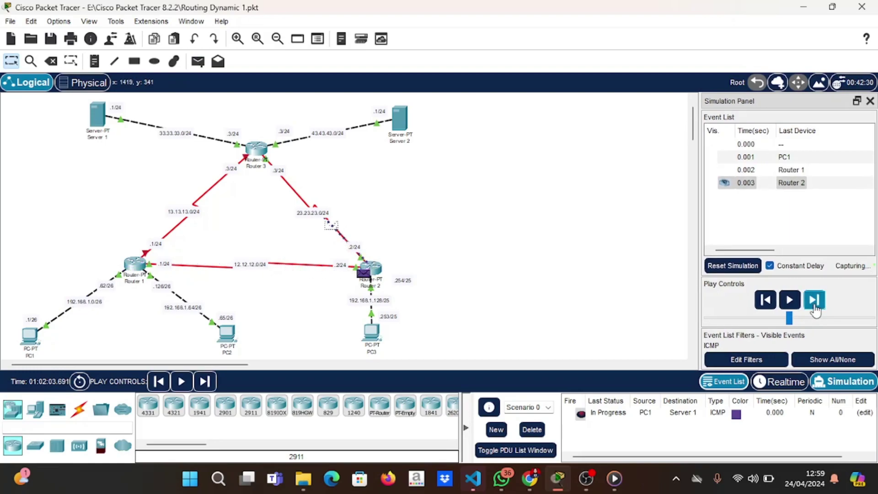
{"action": "left_click", "coordinate": [815, 306]}
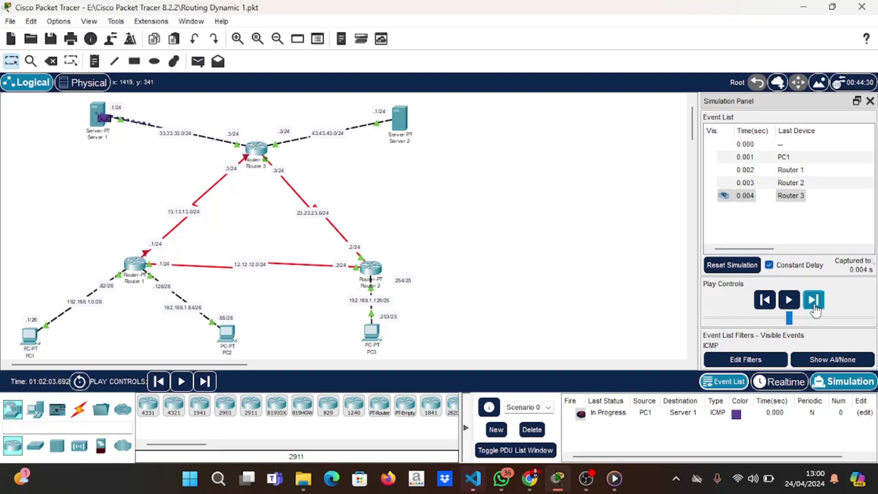
{"action": "left_click", "coordinate": [815, 305]}
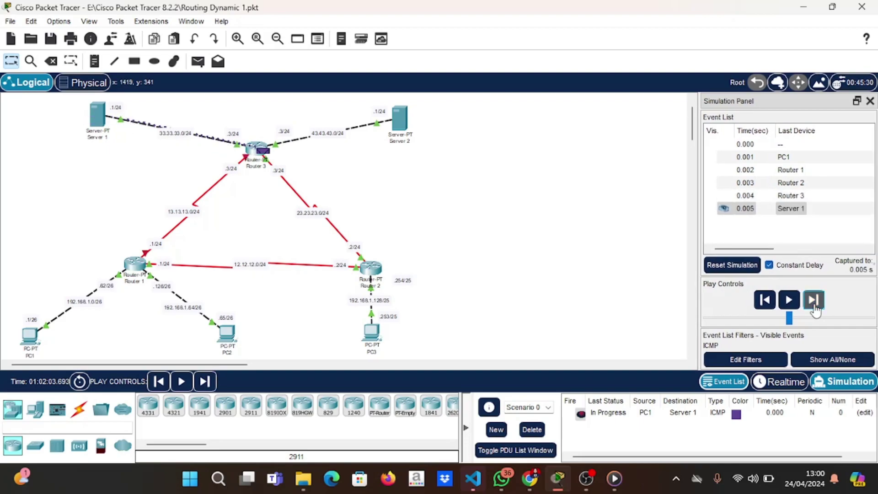
{"action": "left_click", "coordinate": [815, 306]}
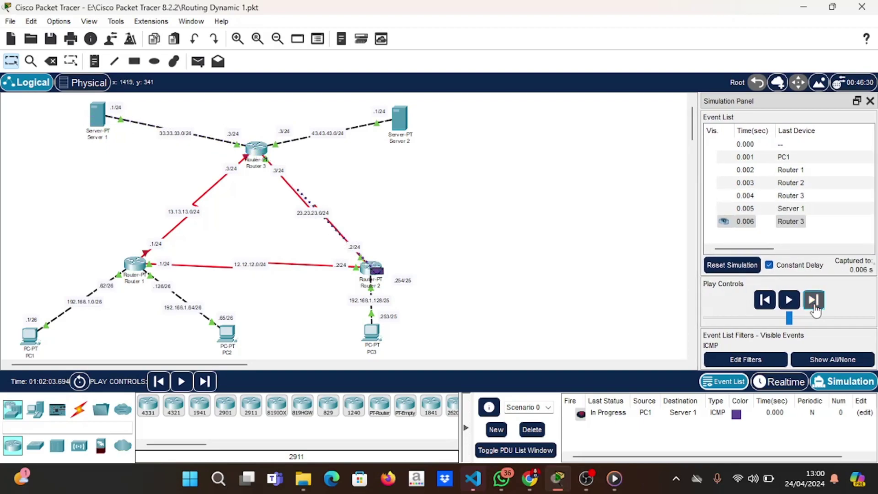
{"action": "left_click", "coordinate": [815, 306]}
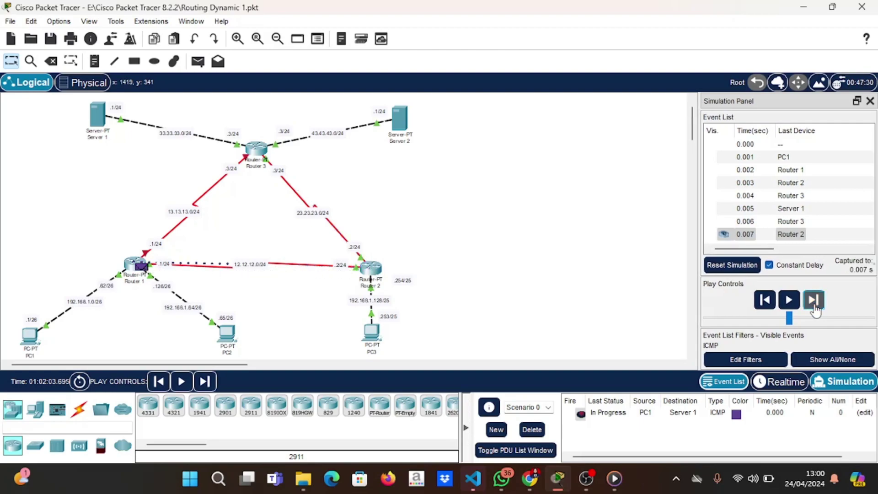
{"action": "left_click", "coordinate": [816, 306]}
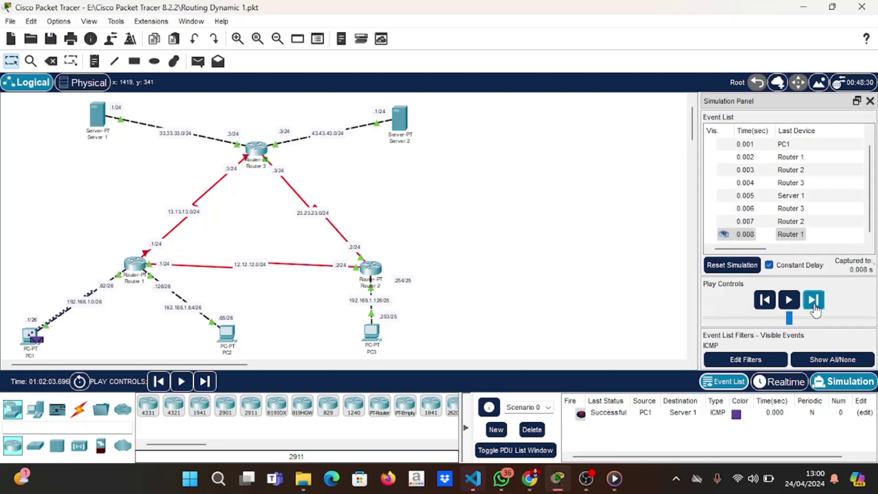
Delete the scenario holding the PC1 to Server 1 packet, check the end of the article in Chrome and return to Packet Tracer.
{"action": "left_click", "coordinate": [534, 429]}
{"action": "mouse_move", "coordinate": [531, 479]}
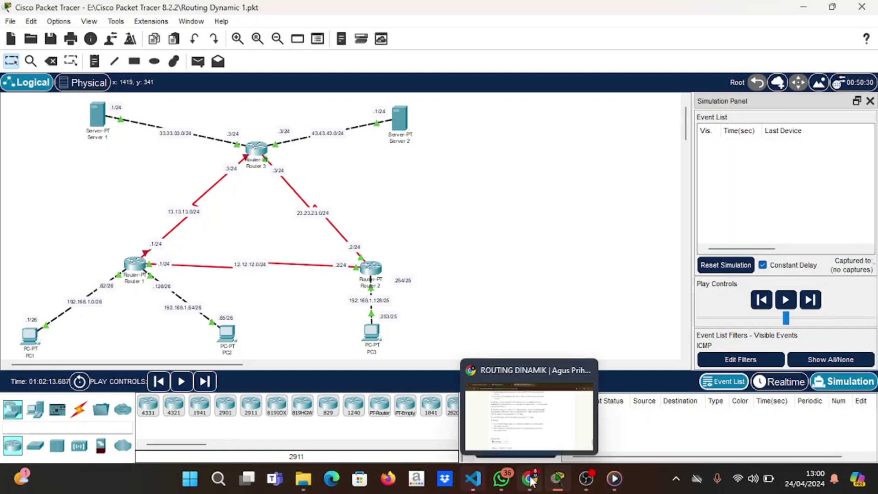
{"action": "left_click", "coordinate": [533, 428]}
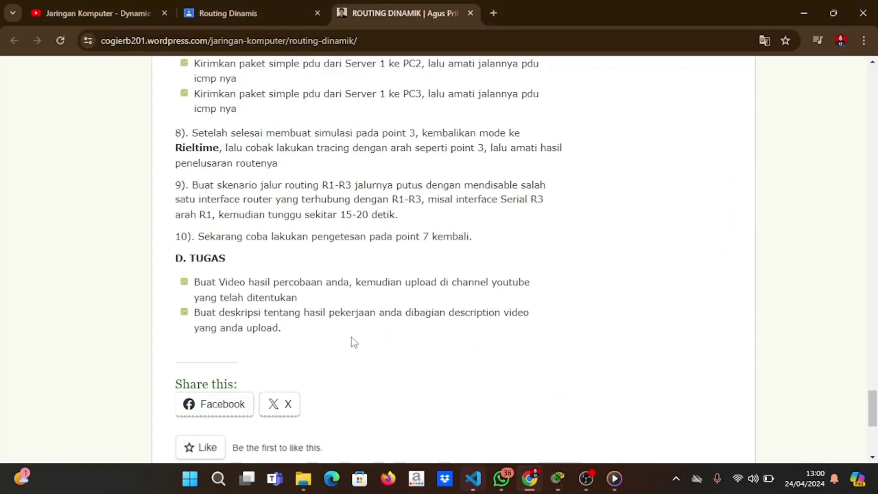
{"action": "scroll", "coordinate": [355, 343], "scroll_direction": "down", "scroll_amount": 1}
{"action": "mouse_move", "coordinate": [557, 478]}
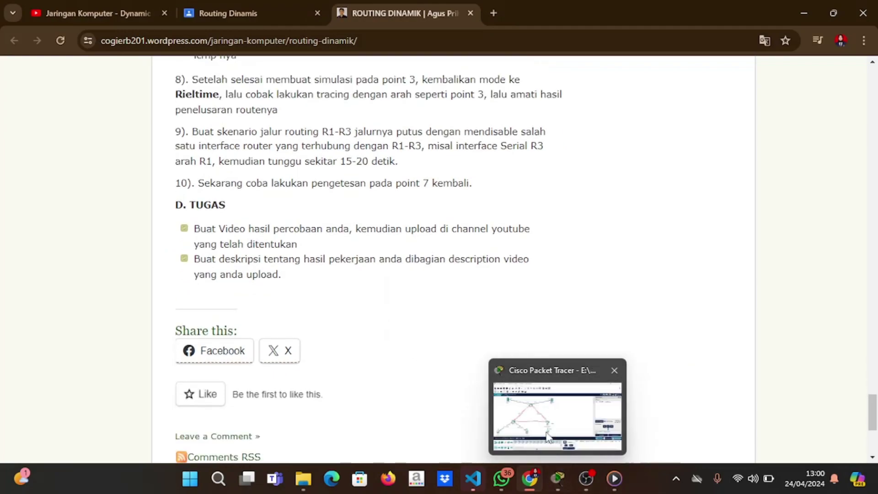
{"action": "left_click", "coordinate": [549, 434]}
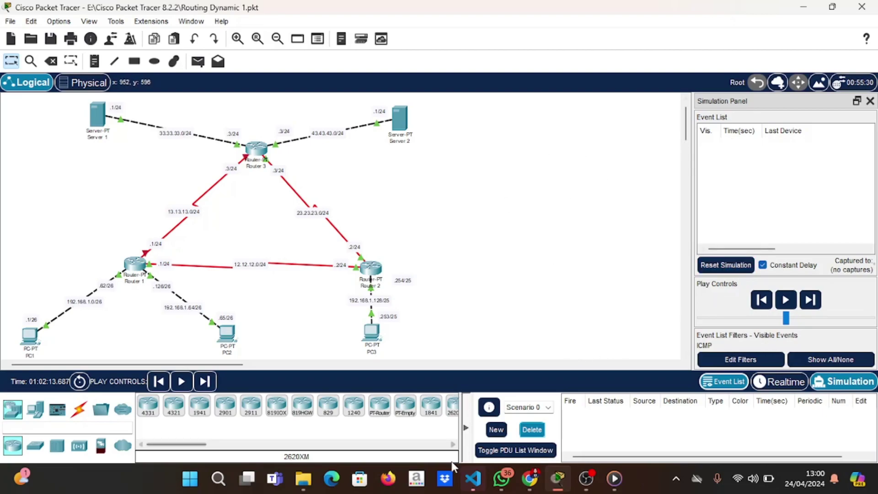
{"action": "mouse_move", "coordinate": [586, 478]}
{"action": "left_click", "coordinate": [578, 432]}
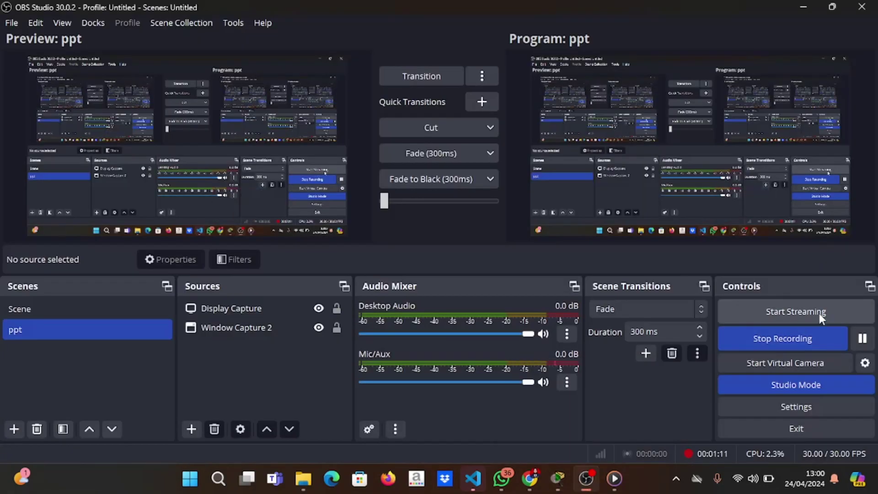